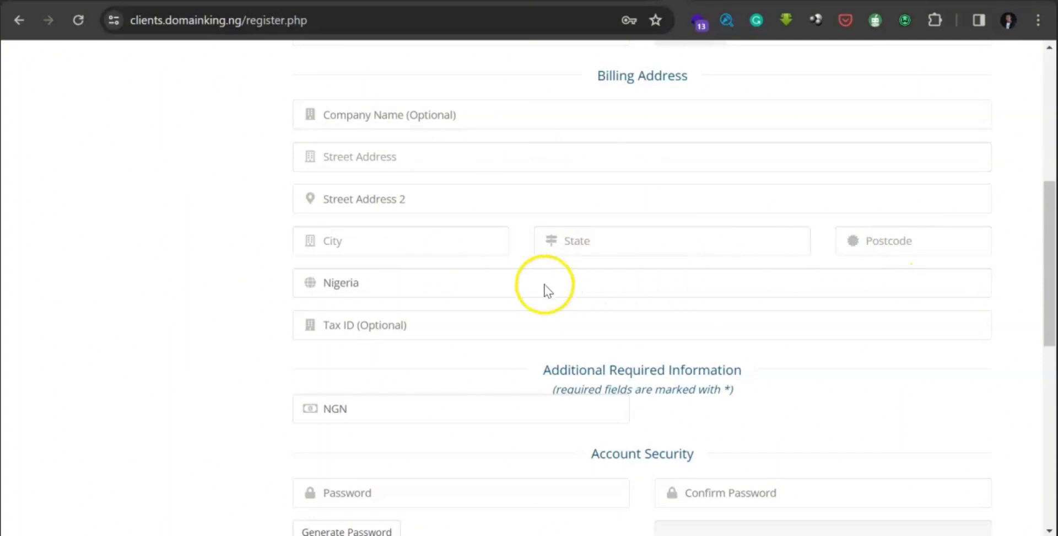
# Examine the registration form's billing address, country, tax ID, currency options, account security and Terms of Service sections.
pyautogui.click(497, 285)
pyautogui.click(231, 291)
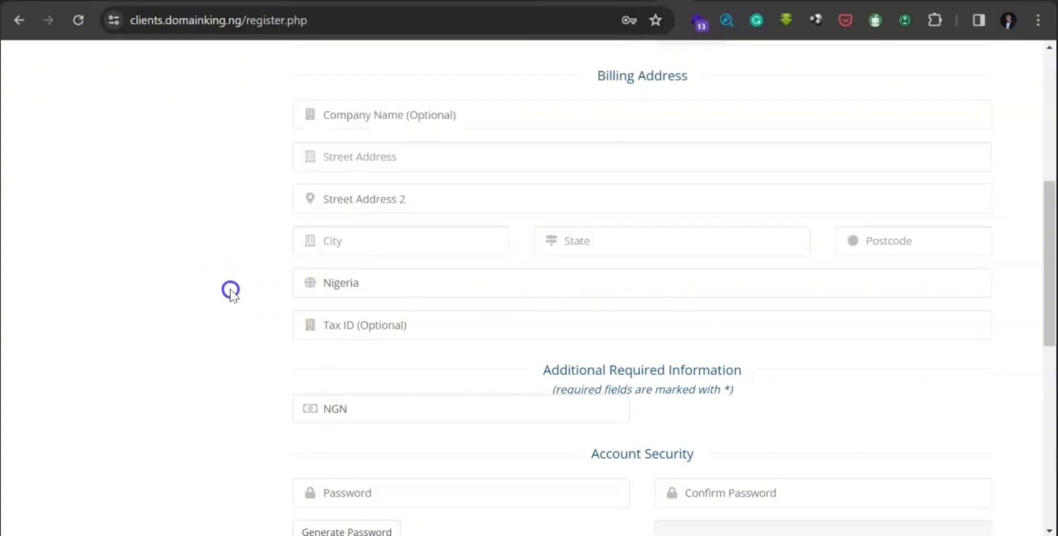
pyautogui.click(463, 326)
pyautogui.scroll(-2, 463, 328)
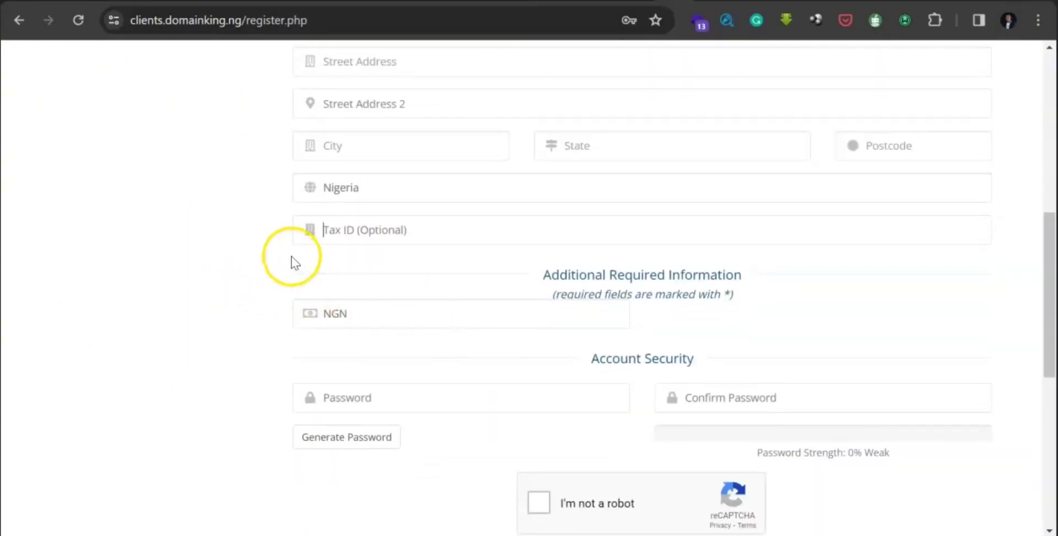
pyautogui.scroll(-1, 606, 255)
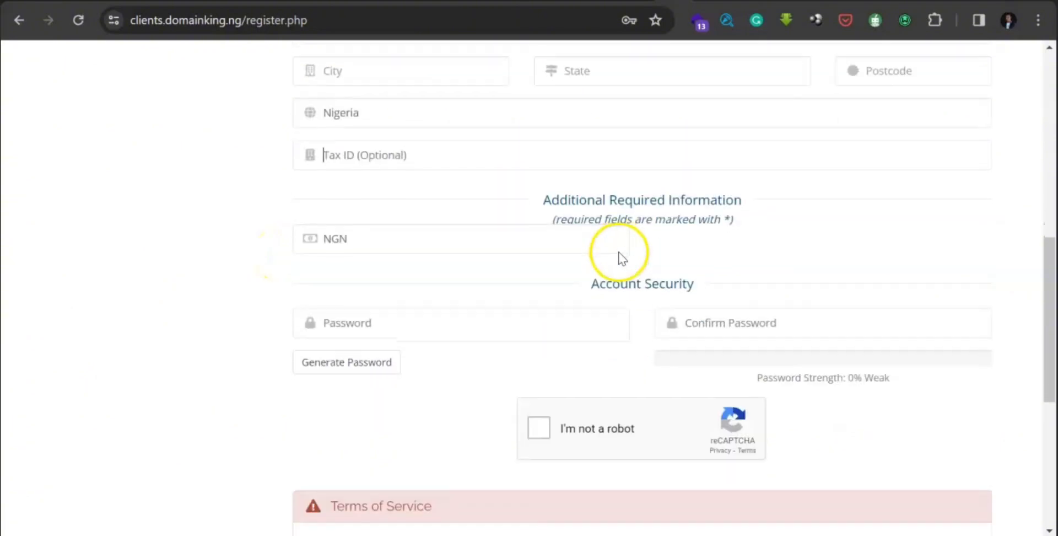
pyautogui.click(391, 238)
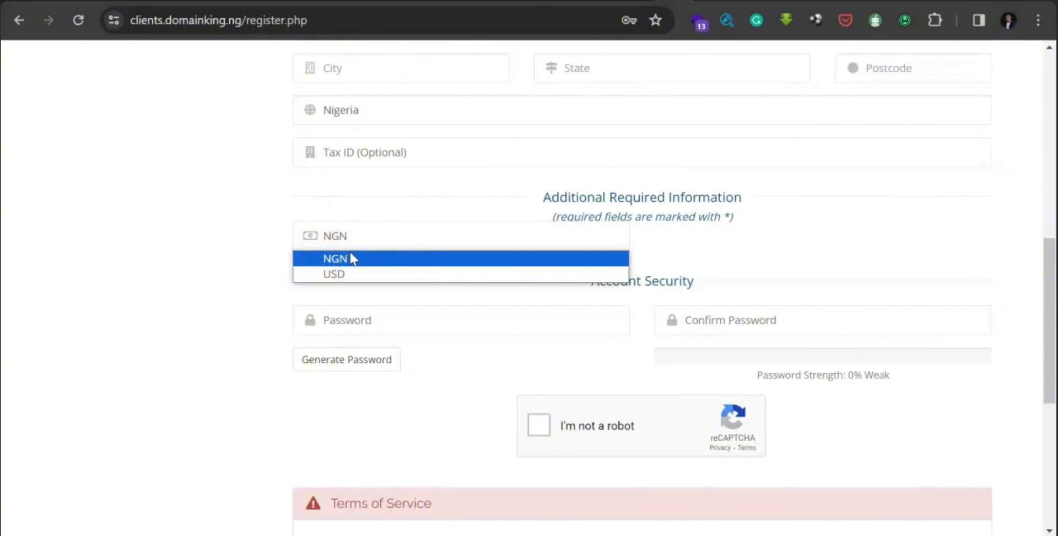
pyautogui.click(276, 264)
pyautogui.scroll(-2, 406, 316)
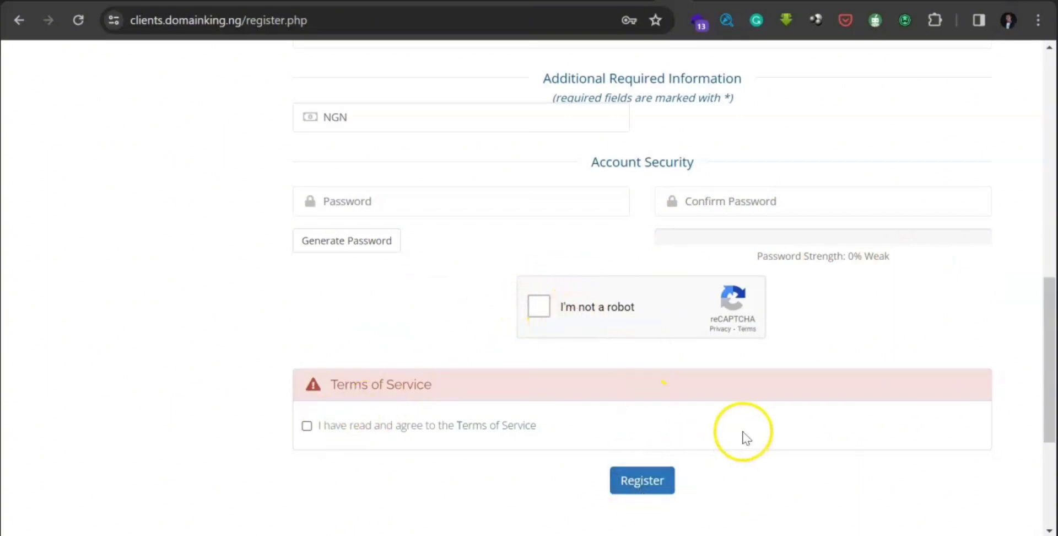
pyautogui.scroll(4, 610, 338)
pyautogui.scroll(8, 610, 338)
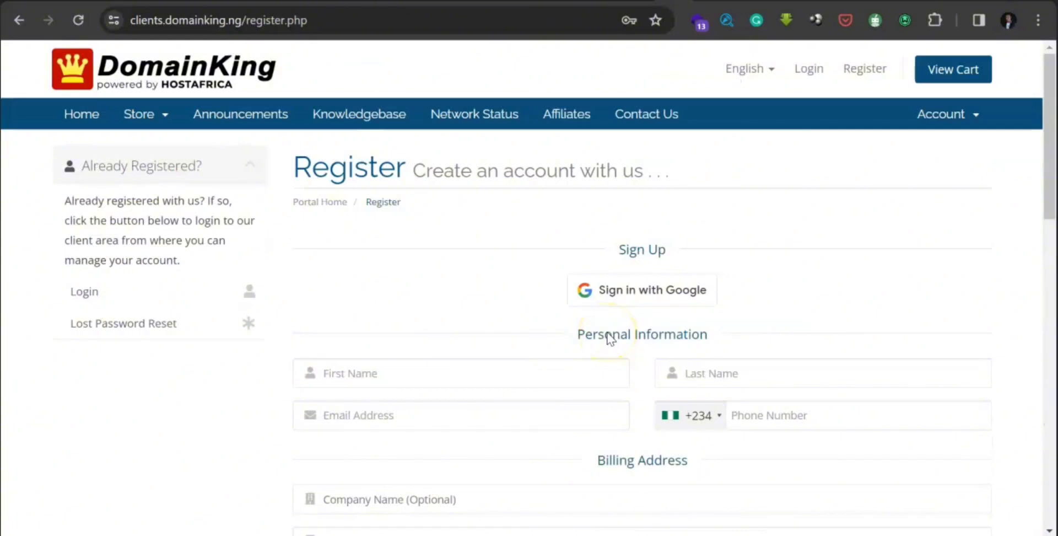
# Log in to the DomainKing client area with the saved account credentials.
pyautogui.click(808, 67)
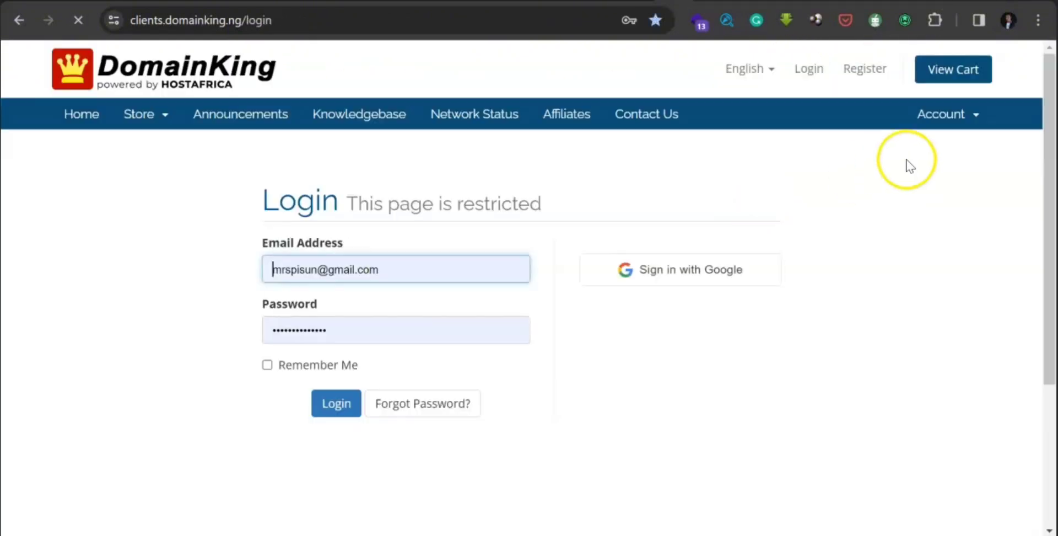
pyautogui.click(333, 404)
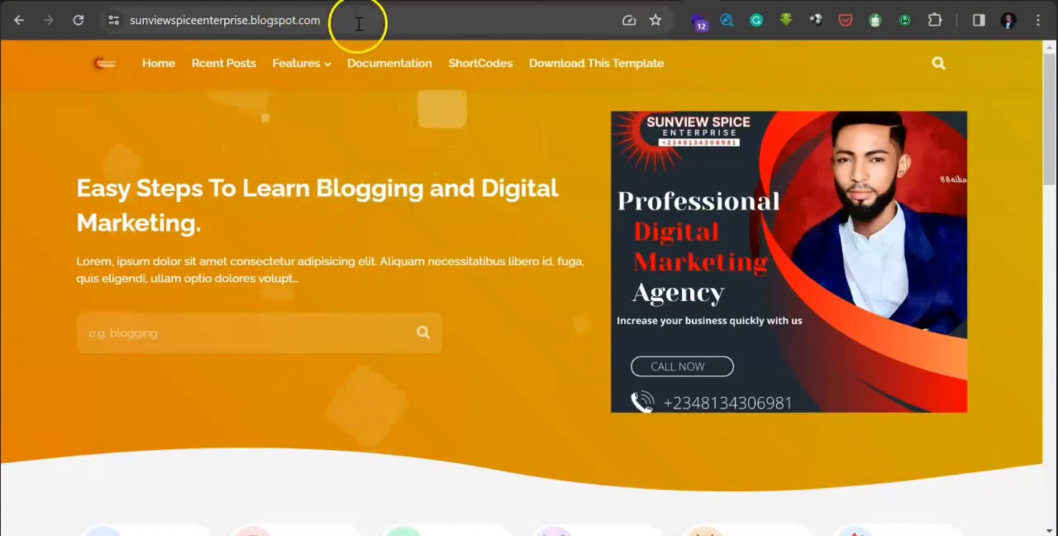
# Highlight the blog's web address to examine its blogspot.com subdomain.
pyautogui.click(359, 20)
pyautogui.moveTo(358, 20); pyautogui.dragTo(286, 20)
pyautogui.click(226, 21)
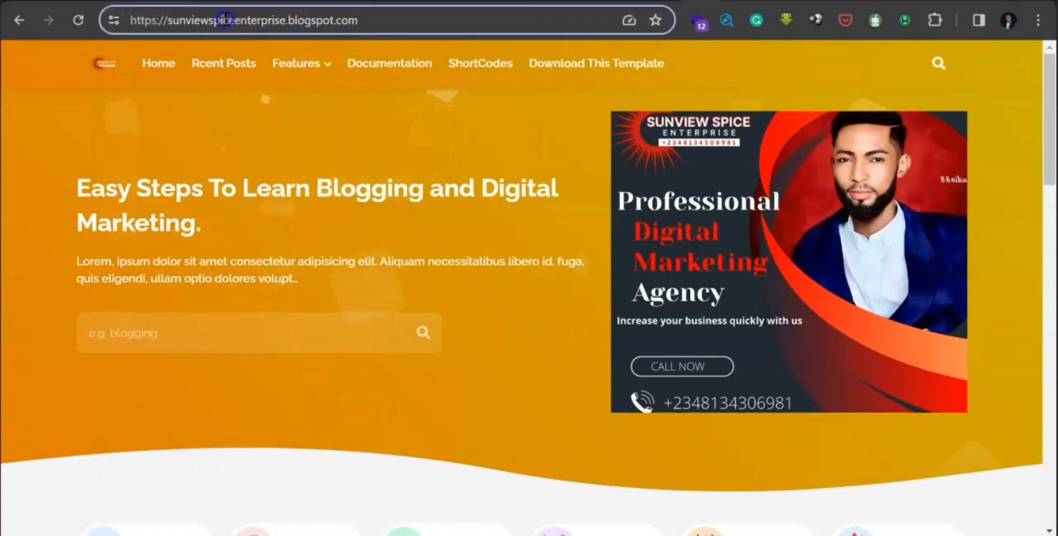
pyautogui.moveTo(378, 23); pyautogui.dragTo(287, 21)
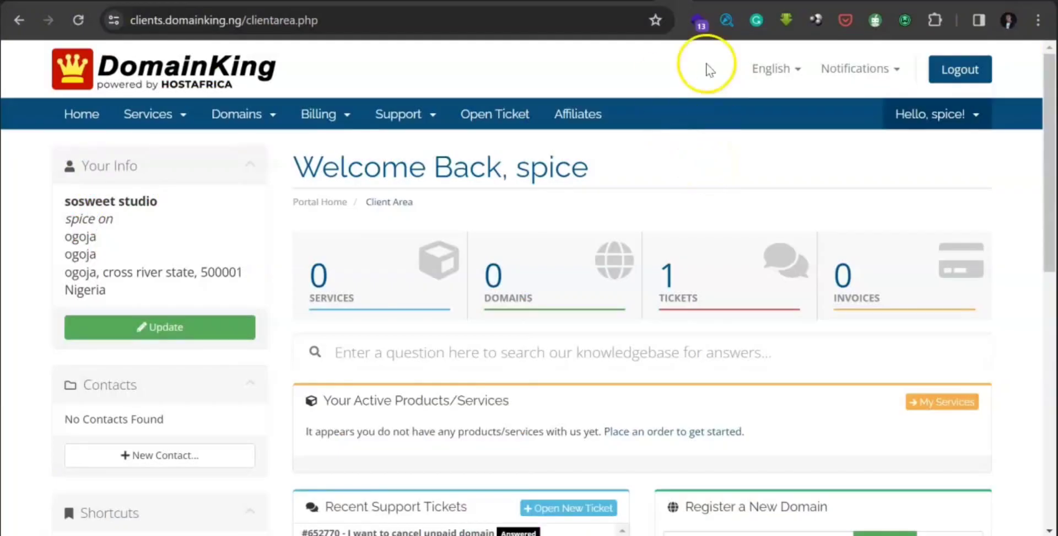
# Open the page for registering a new domain from the DomainKing client area.
pyautogui.click(701, 2)
pyautogui.click(702, 1)
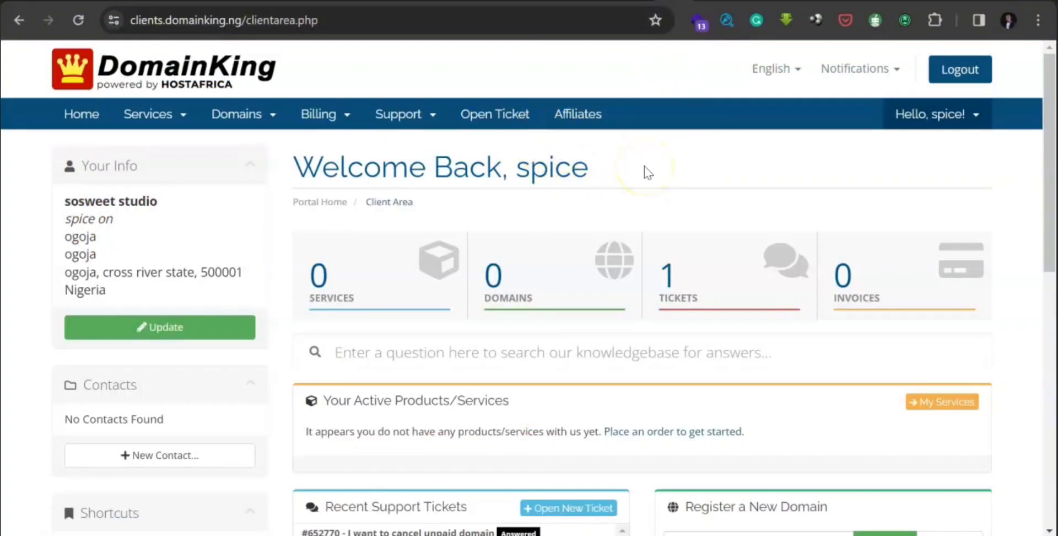
pyautogui.scroll(-3, 685, 262)
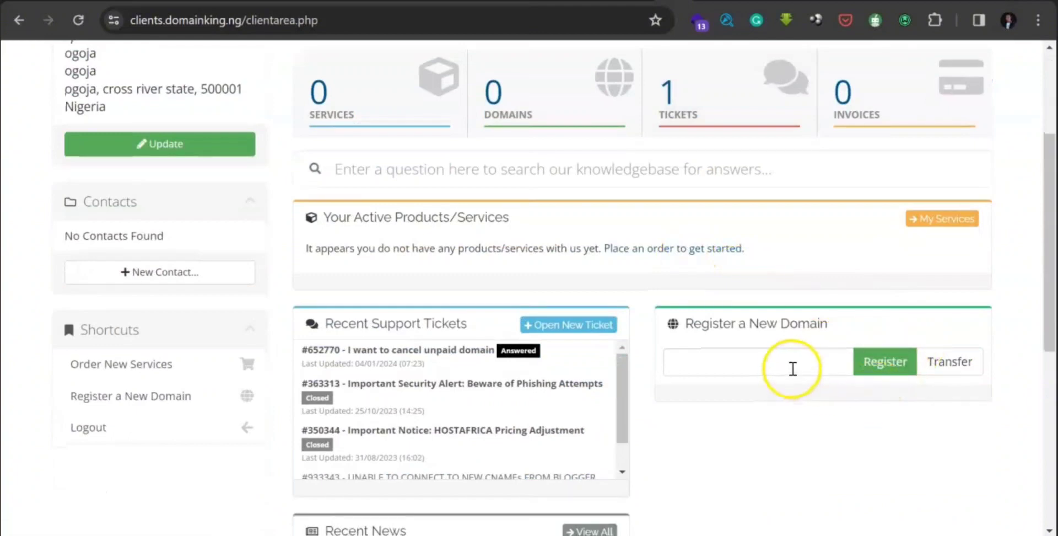
pyautogui.scroll(3, 791, 361)
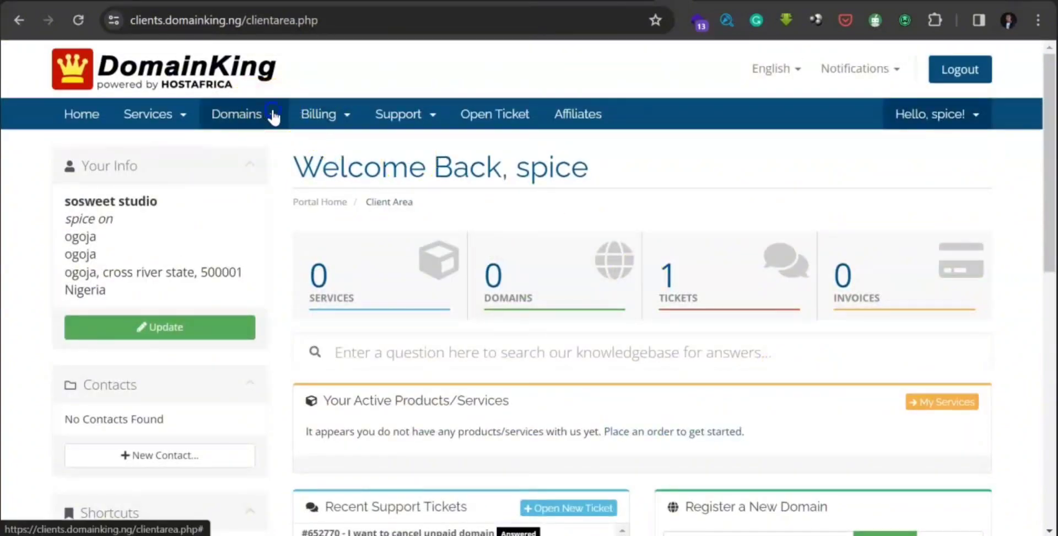
pyautogui.click(268, 112)
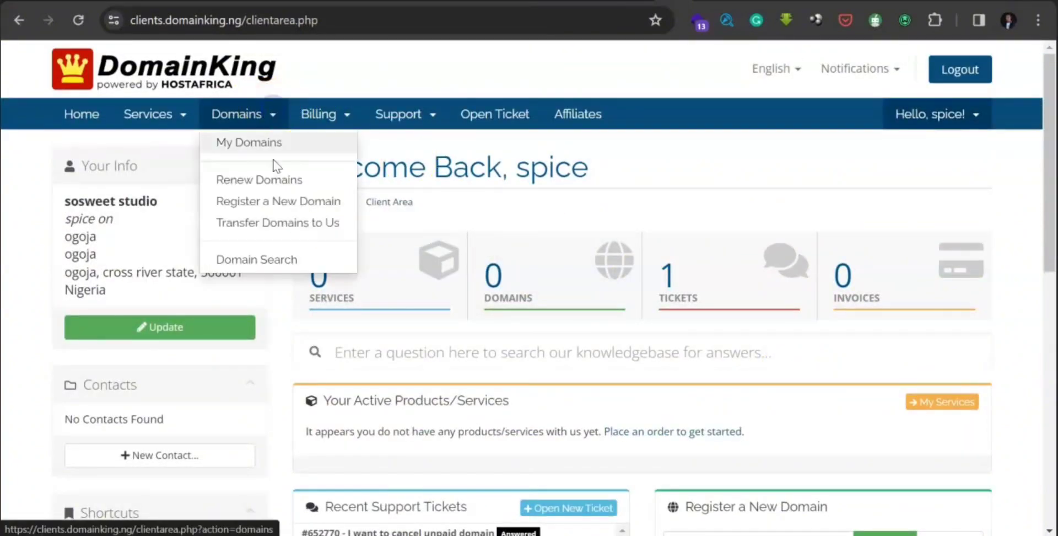
pyautogui.click(287, 203)
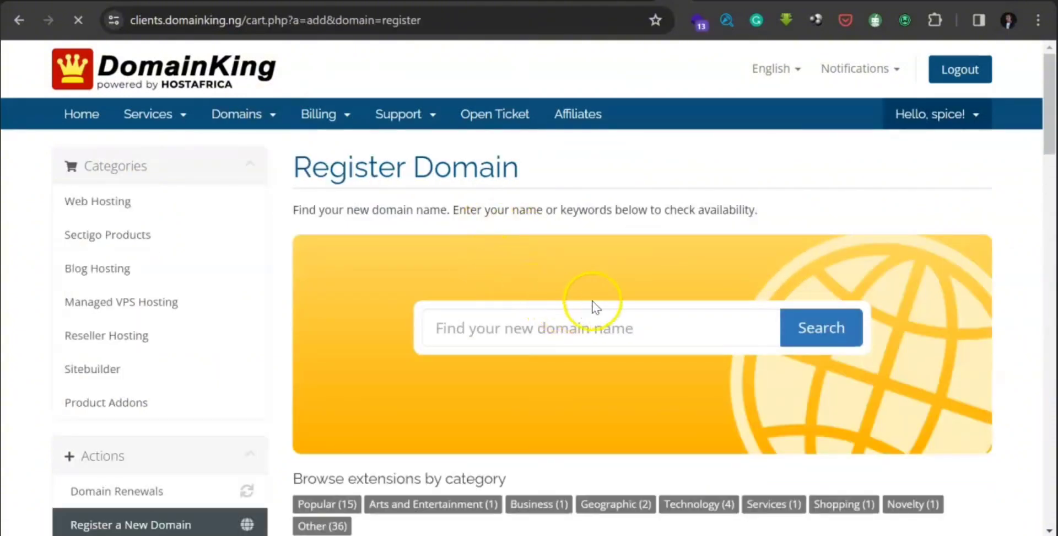
# Complete the reCAPTCHA check and search for the domain name sunviewspiceenterprise.
pyautogui.scroll(-1, 619, 296)
pyautogui.scroll(1, 616, 290)
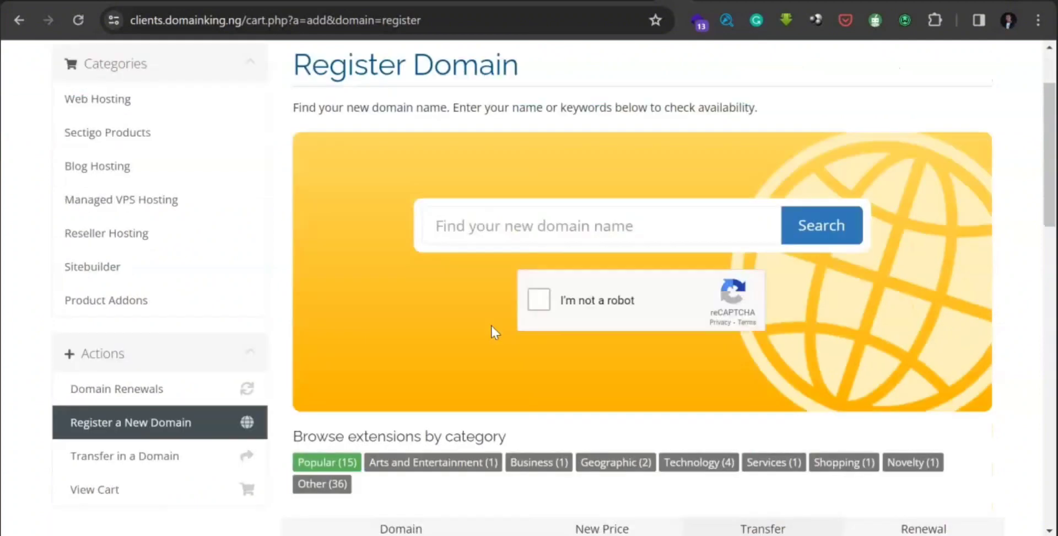
pyautogui.scroll(2, 491, 328)
pyautogui.click(490, 330)
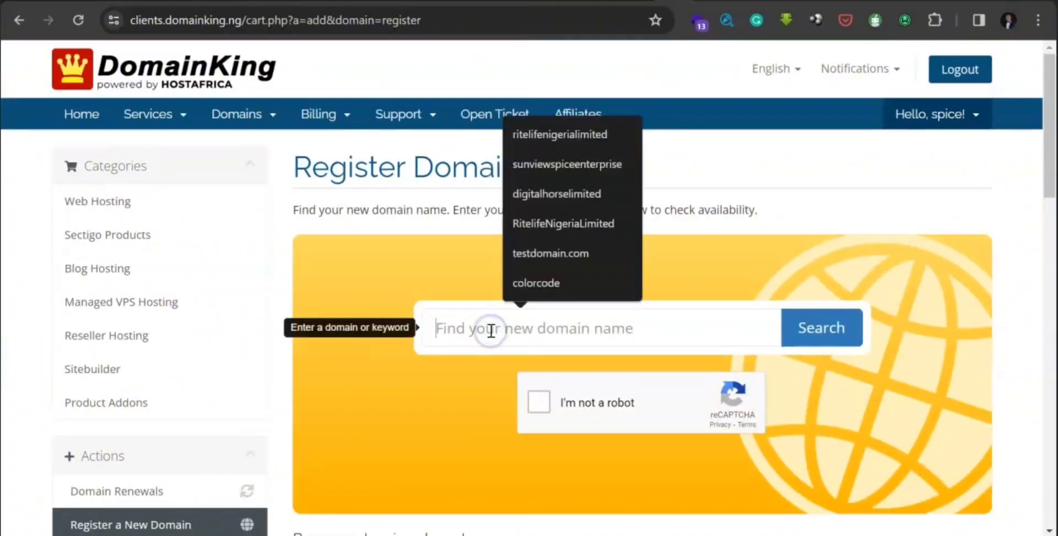
pyautogui.click(567, 164)
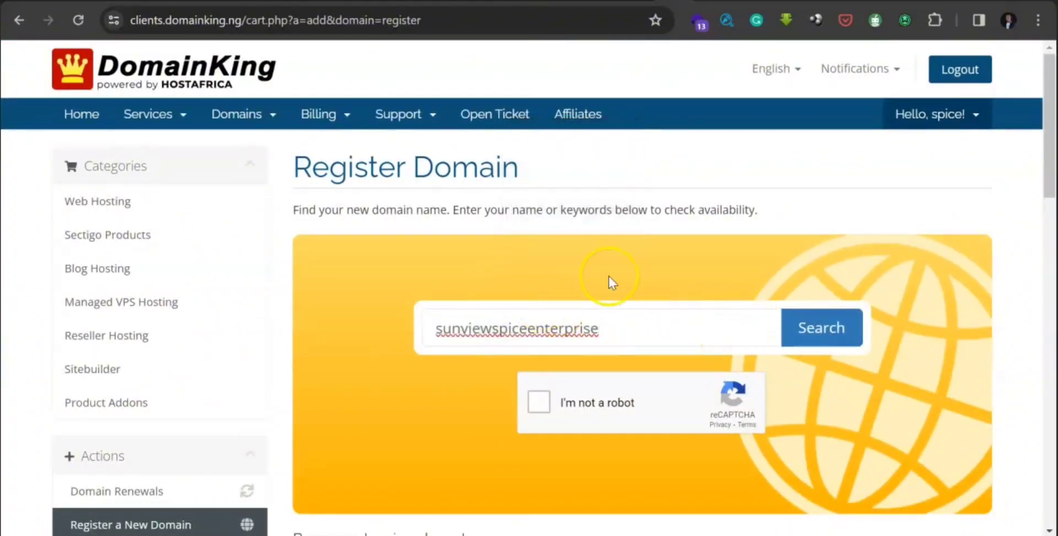
pyautogui.click(542, 404)
pyautogui.click(541, 406)
pyautogui.scroll(-1, 831, 408)
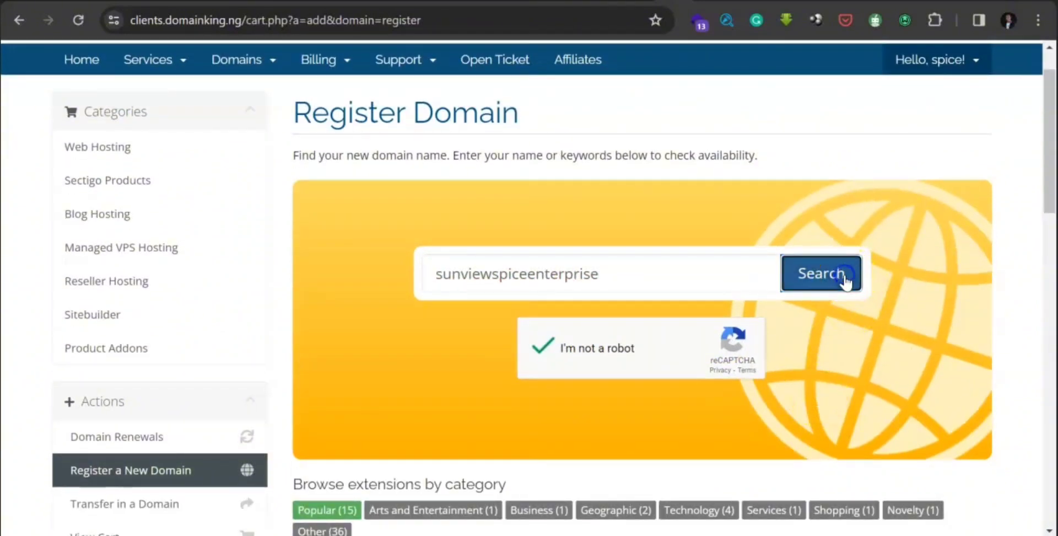
pyautogui.click(846, 281)
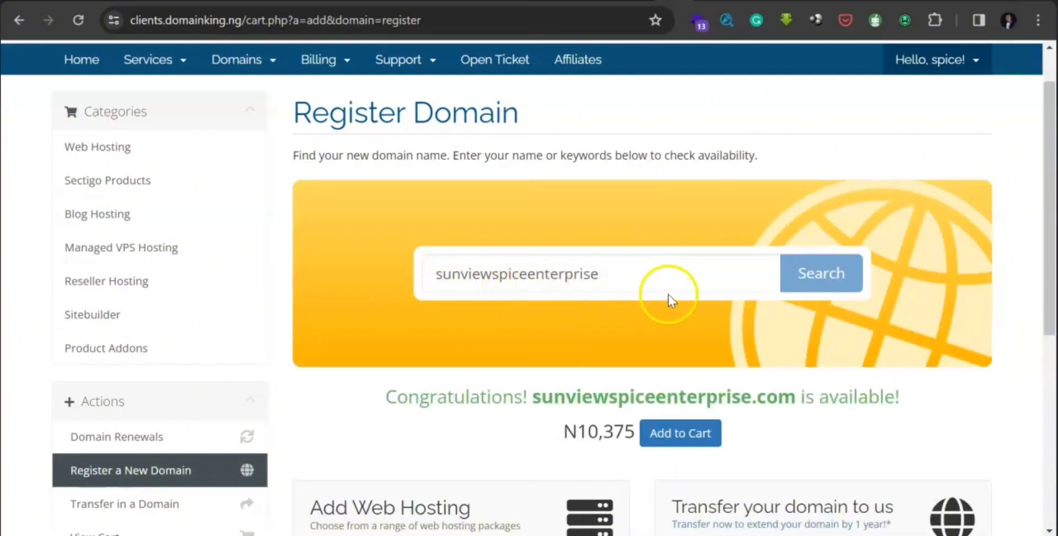
# Review the suggested domains, add sunviewspiceenterprise.com to the cart and proceed to its configuration.
pyautogui.scroll(-2, 746, 274)
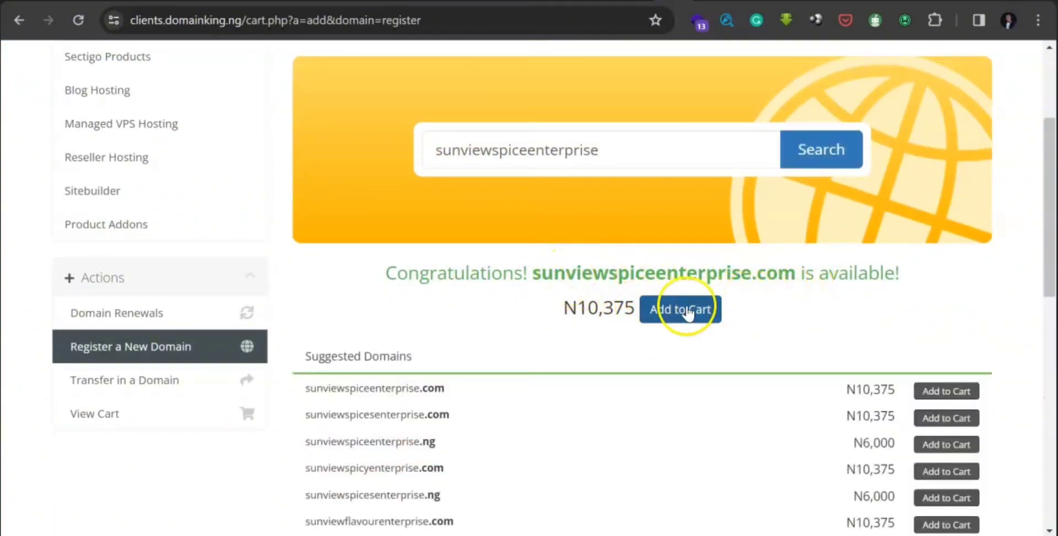
pyautogui.scroll(-3, 709, 307)
pyautogui.click(666, 469)
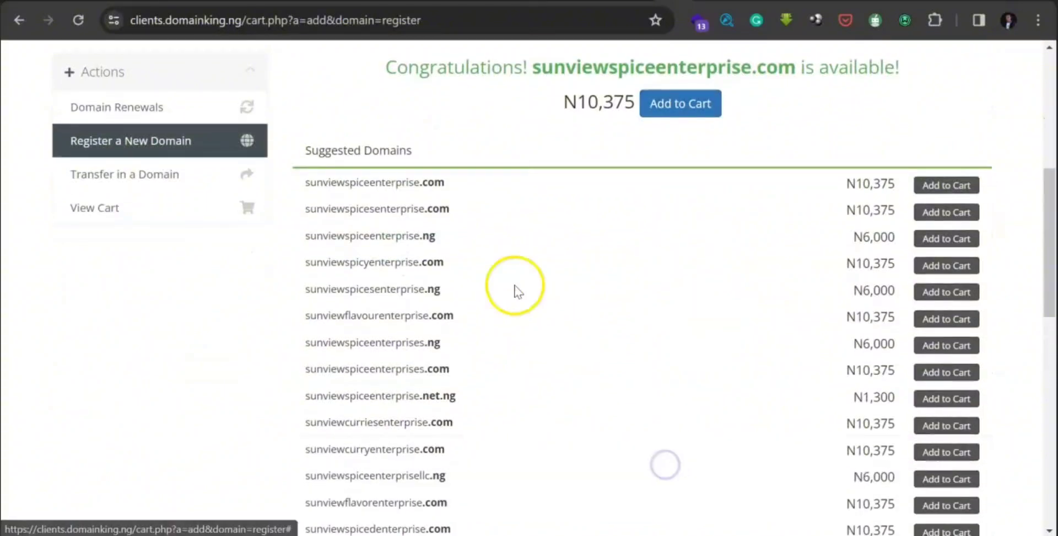
pyautogui.scroll(2, 634, 180)
pyautogui.scroll(-1, 634, 179)
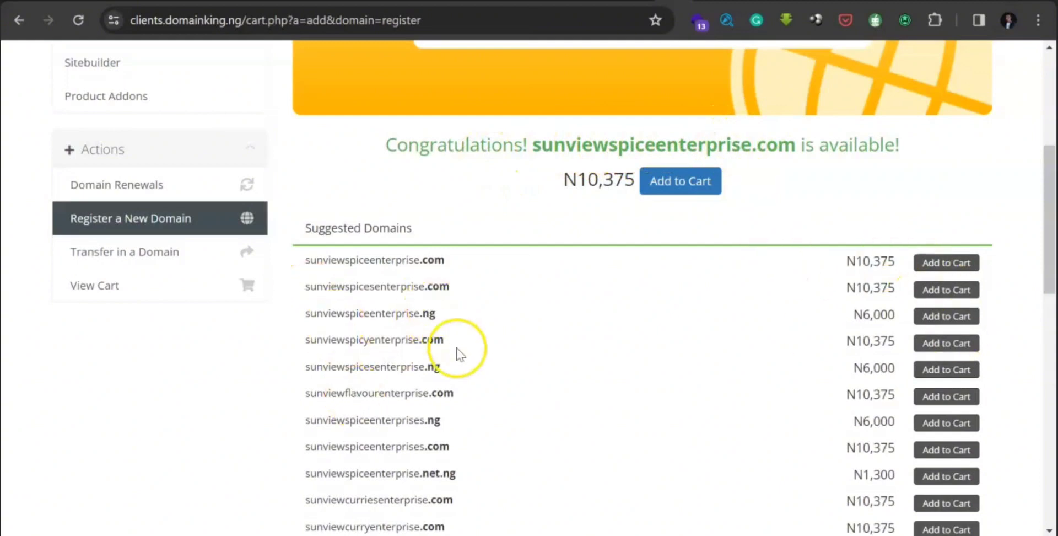
pyautogui.scroll(-1, 457, 354)
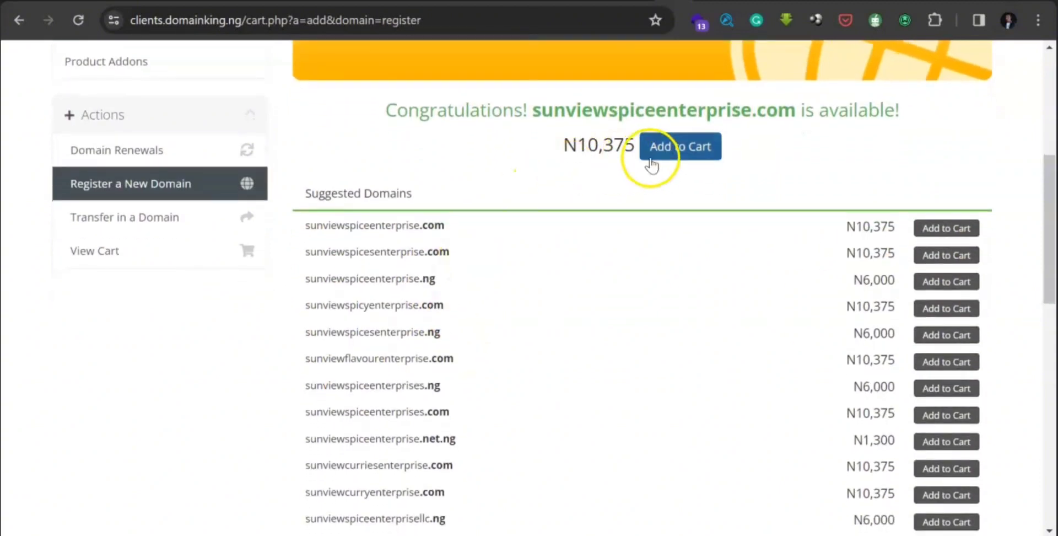
pyautogui.click(684, 148)
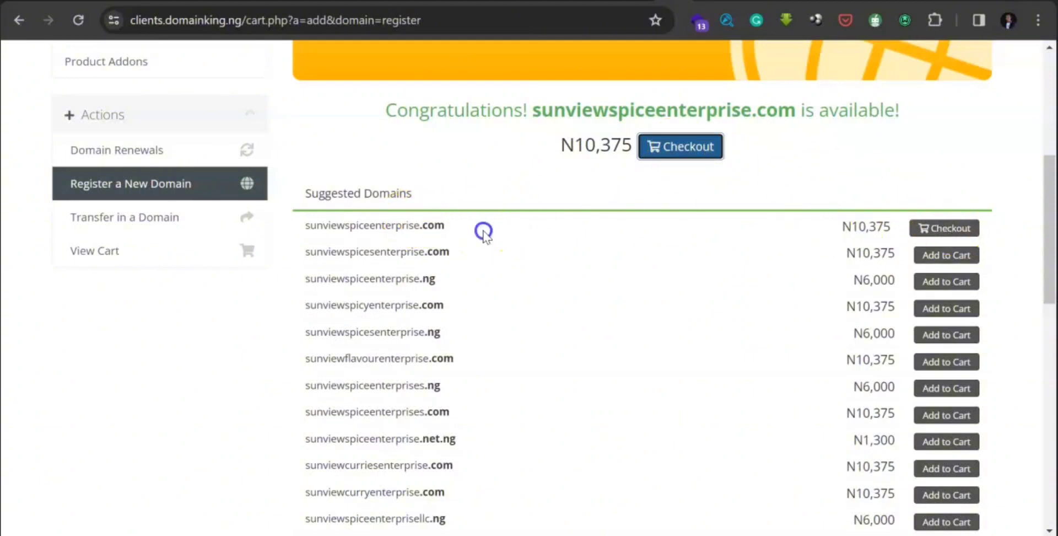
pyautogui.moveTo(482, 229); pyautogui.dragTo(291, 227)
pyautogui.click(696, 156)
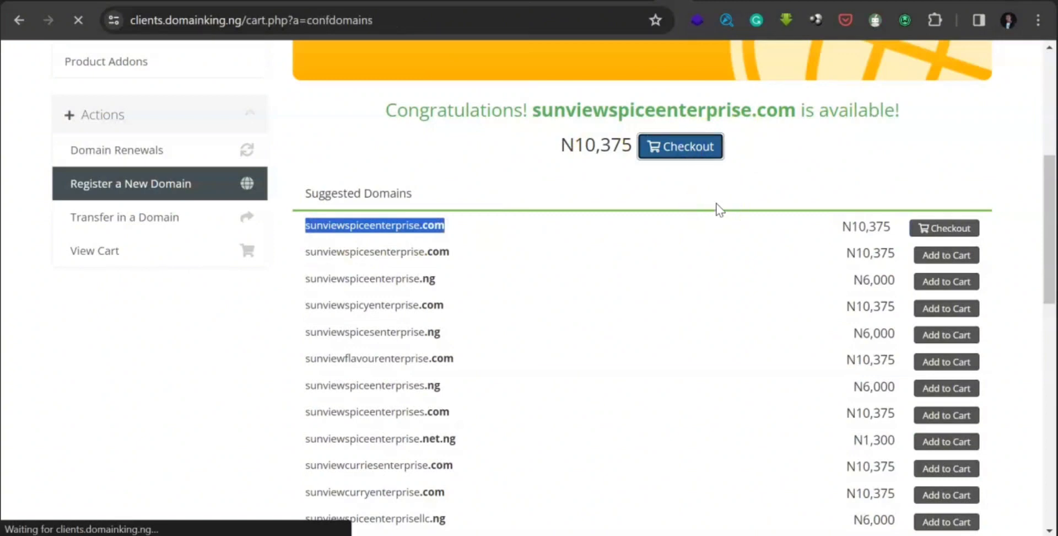
# Continue from the domain configuration to the cart review without add-ons, using the default nameservers.
pyautogui.scroll(-1, 607, 210)
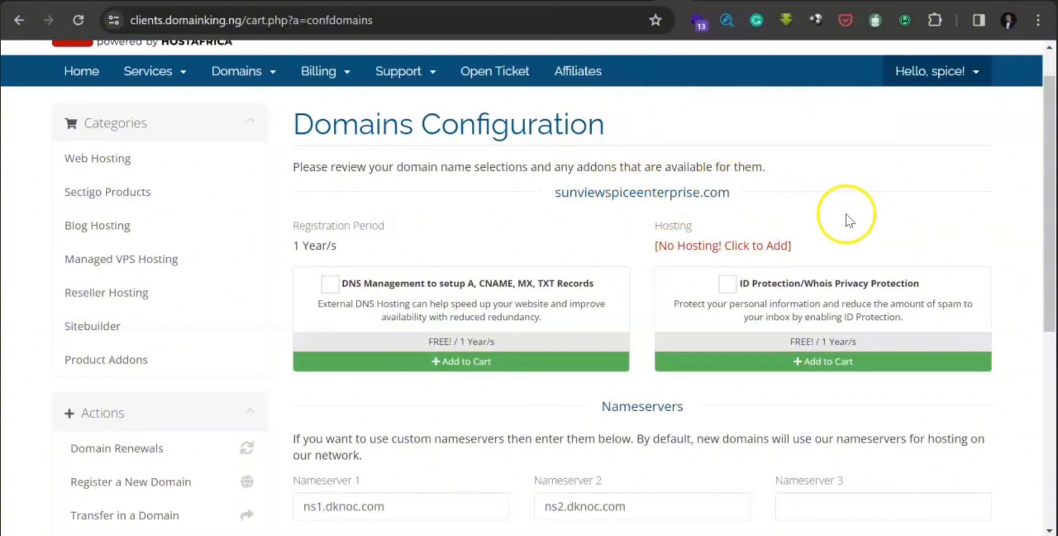
pyautogui.scroll(-1, 449, 228)
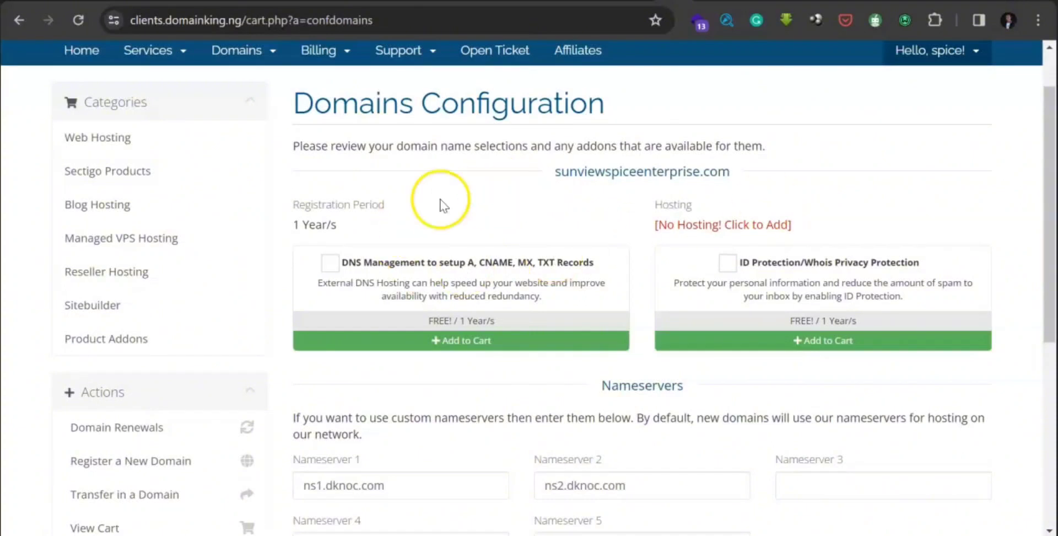
pyautogui.click(468, 342)
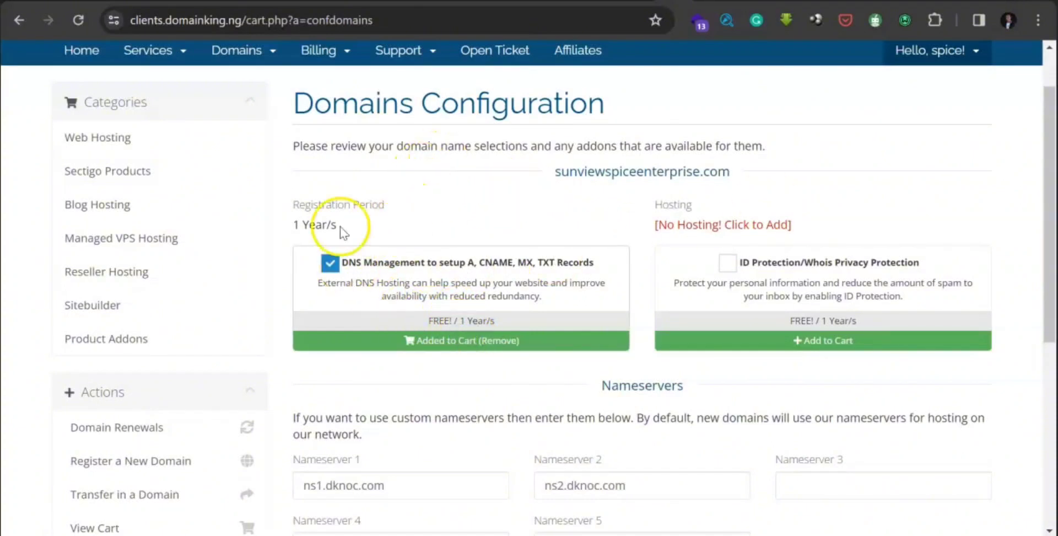
pyautogui.click(332, 263)
pyautogui.scroll(-3, 480, 287)
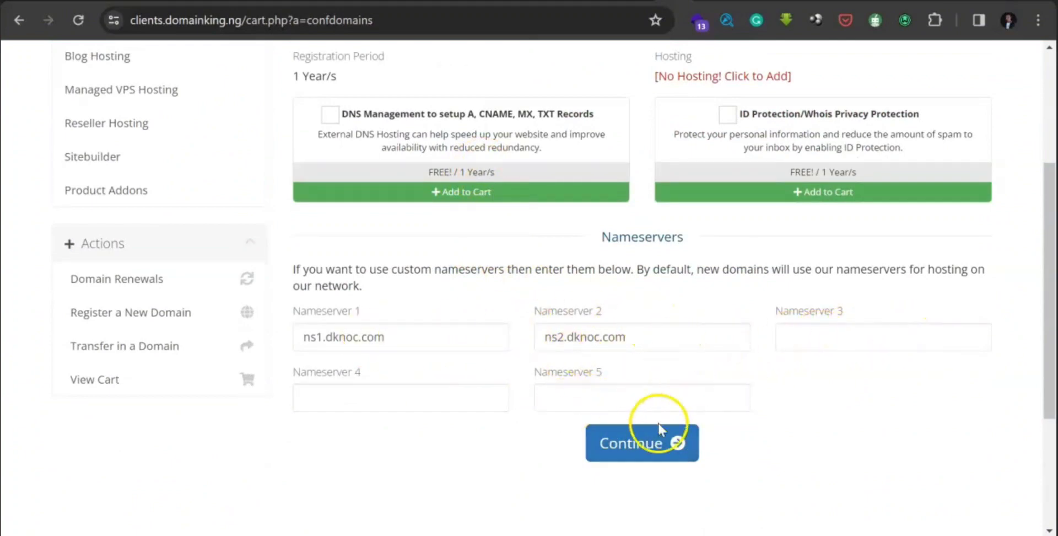
pyautogui.click(655, 439)
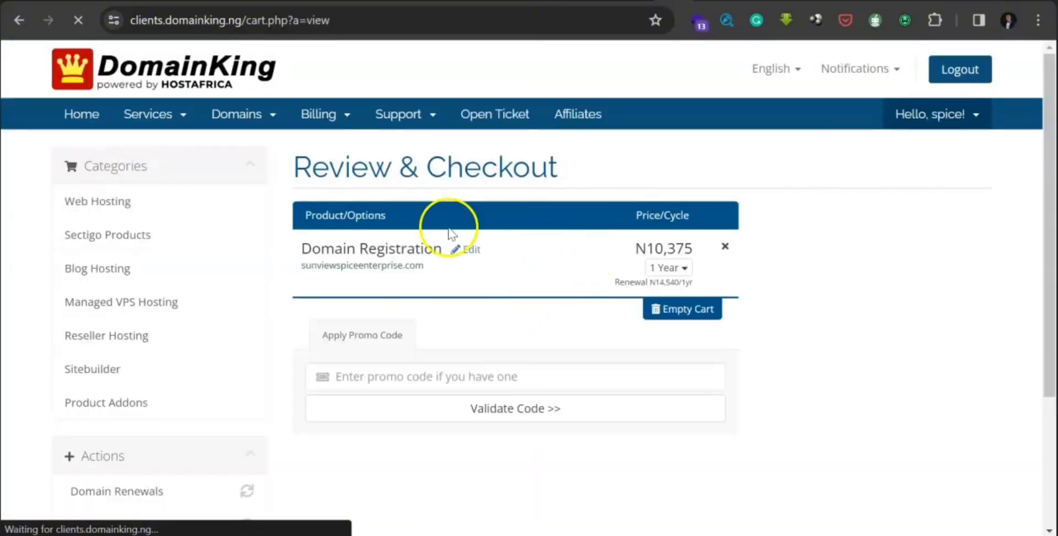
# Check the registration period options and proceed to checkout with the 1 Year domain registration.
pyautogui.scroll(-2, 538, 193)
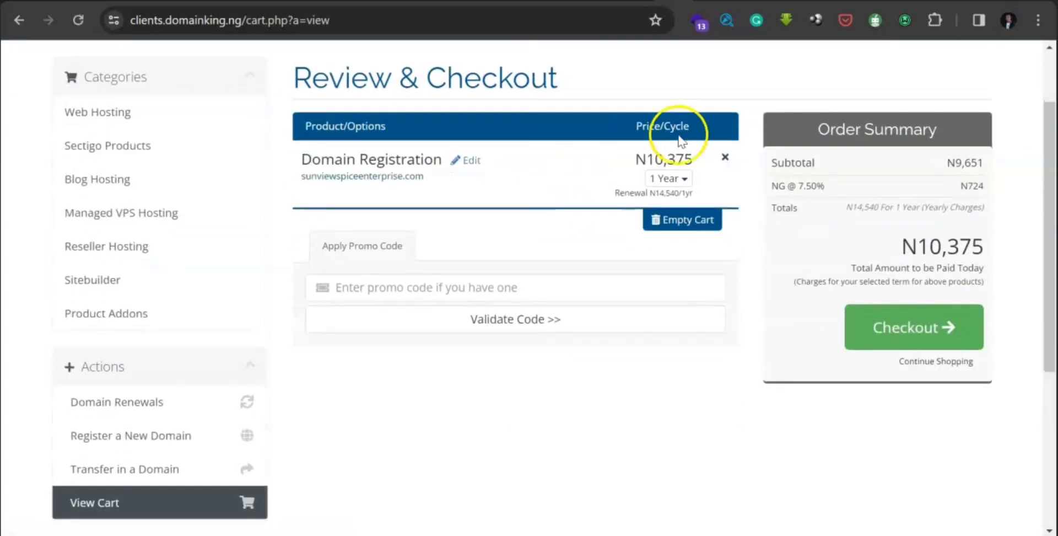
pyautogui.click(687, 179)
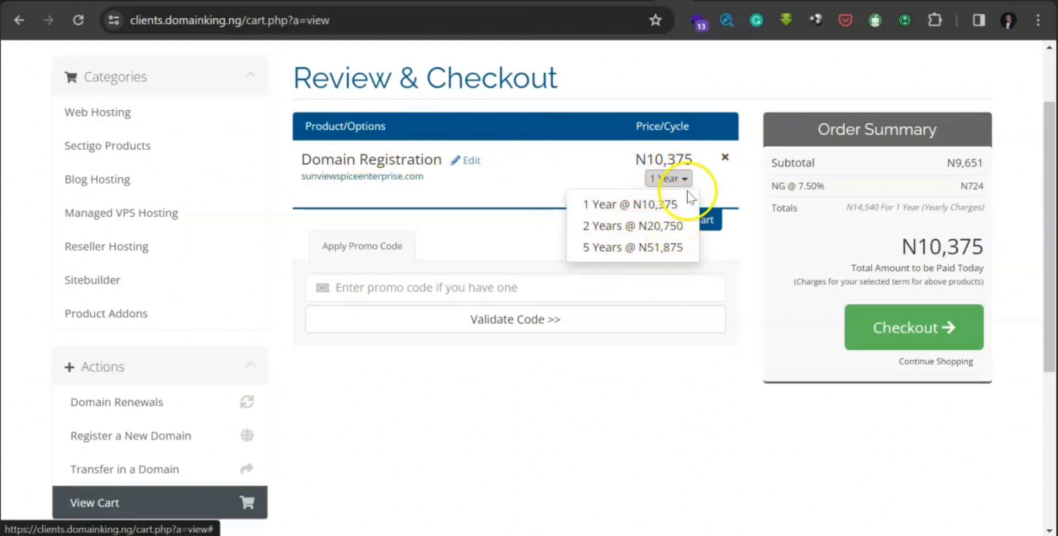
pyautogui.click(687, 180)
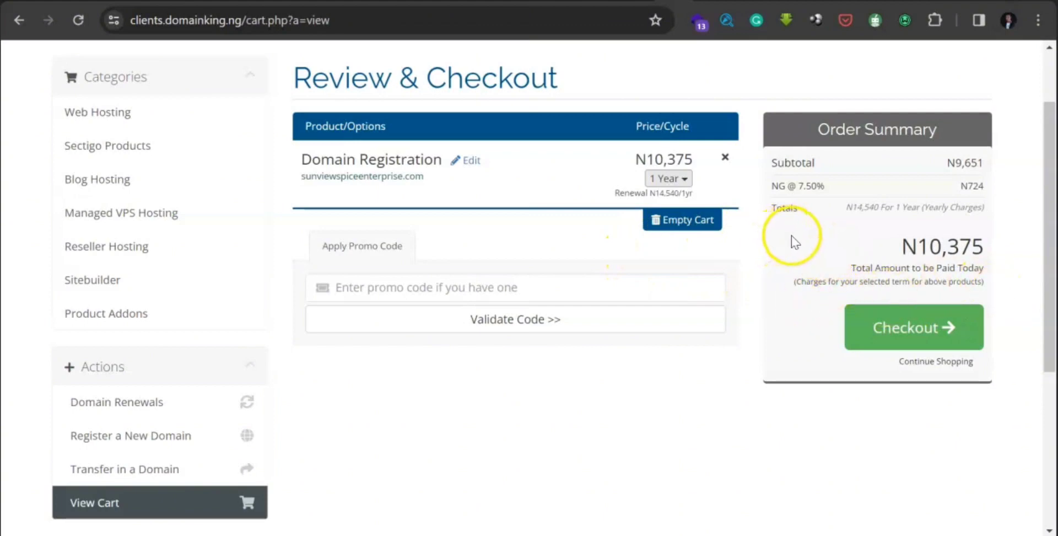
pyautogui.click(895, 321)
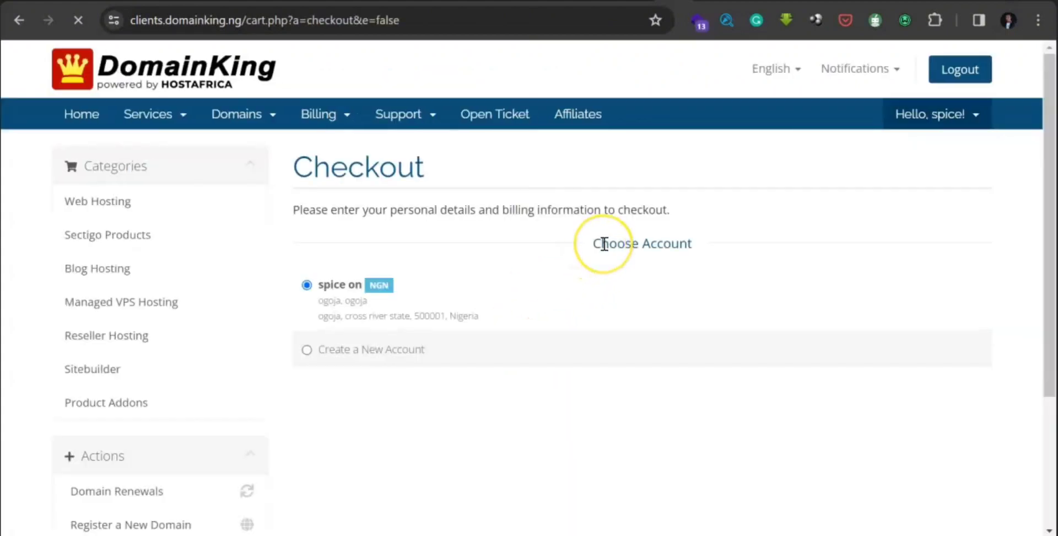
# Review the checkout details, agree to the Terms of Service and complete the order with Flutterwave as the payment method.
pyautogui.scroll(-2, 605, 243)
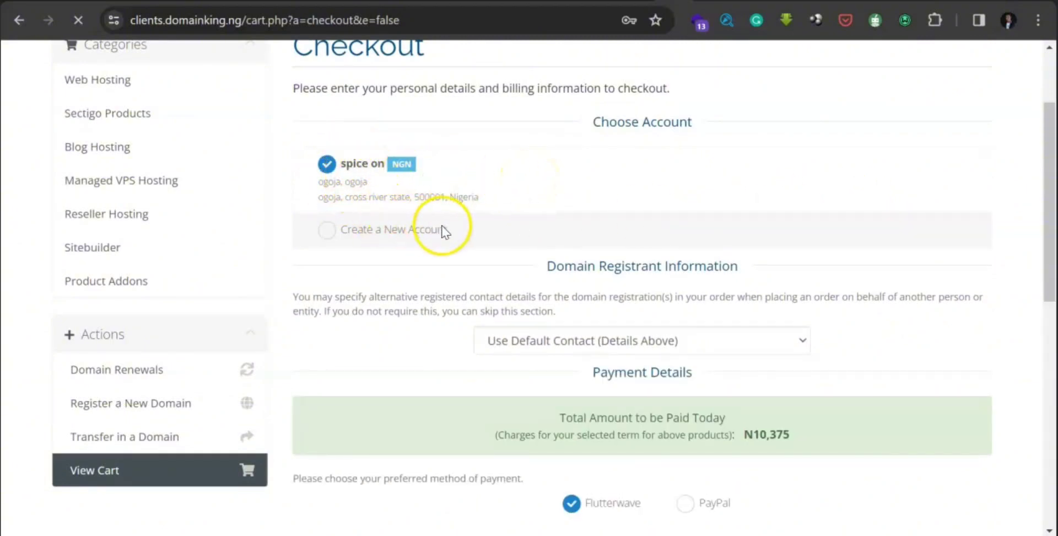
pyautogui.scroll(-2, 427, 246)
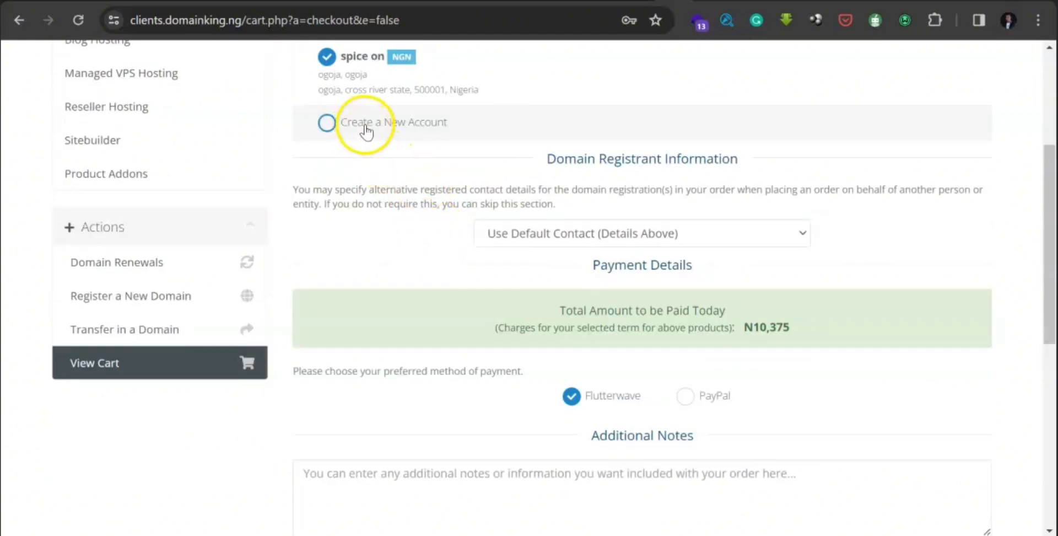
pyautogui.scroll(-2, 524, 154)
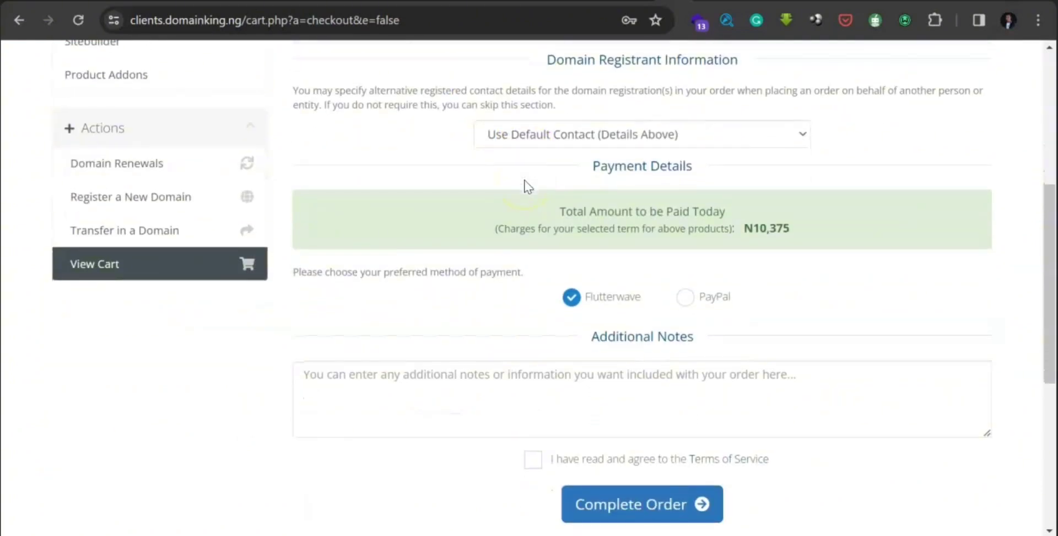
pyautogui.scroll(3, 342, 120)
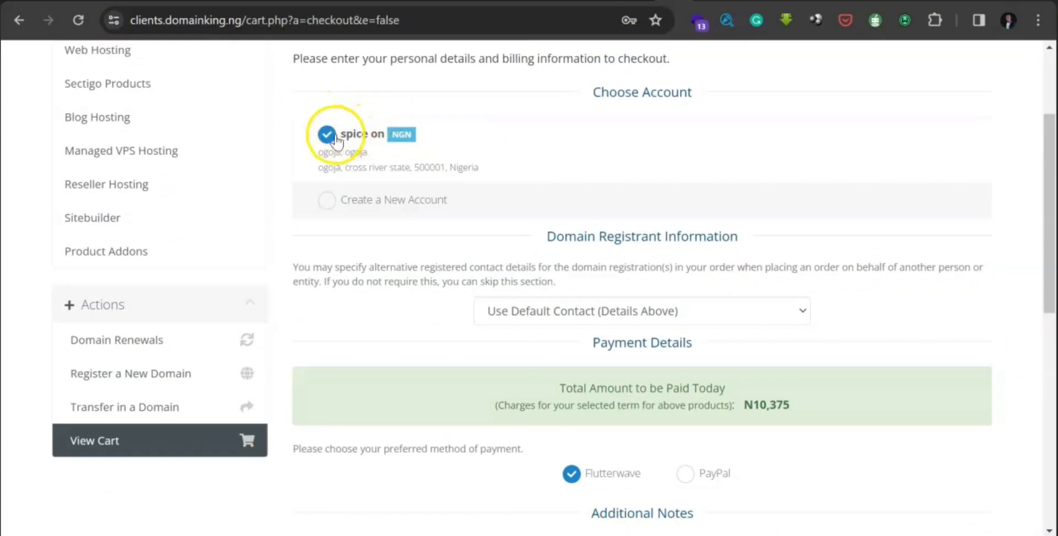
pyautogui.scroll(-1, 463, 287)
pyautogui.scroll(-1, 463, 287)
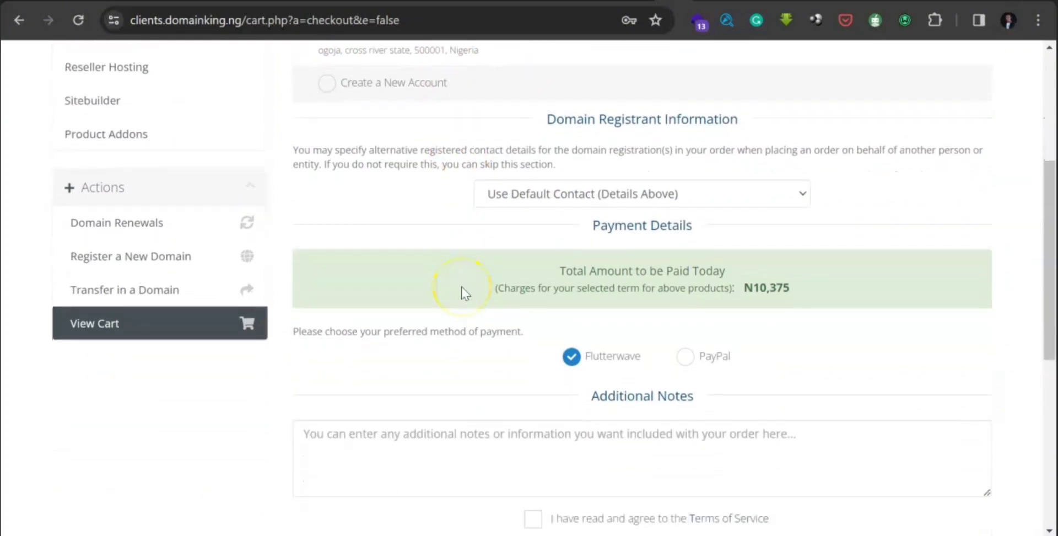
pyautogui.scroll(-1, 463, 292)
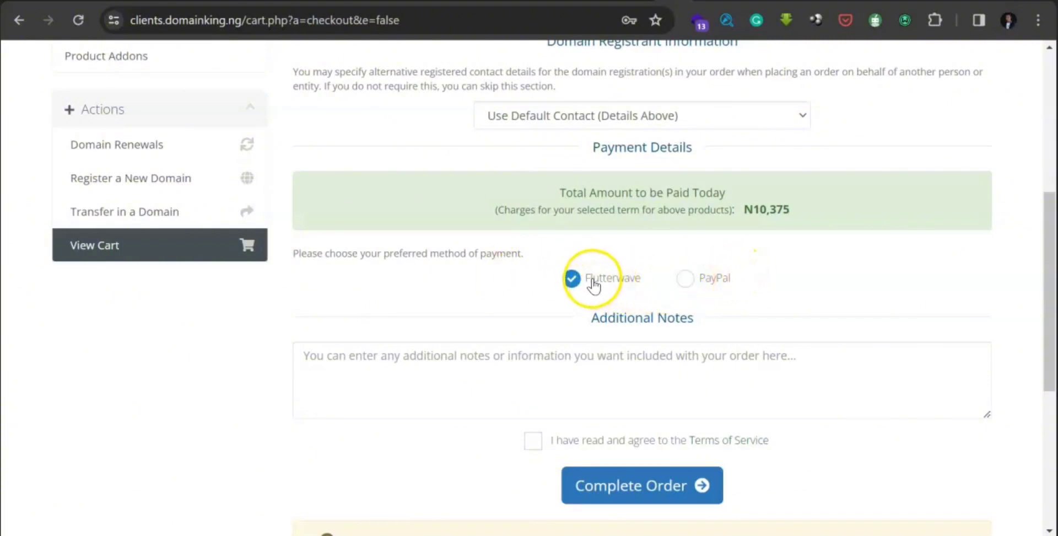
pyautogui.scroll(-1, 594, 281)
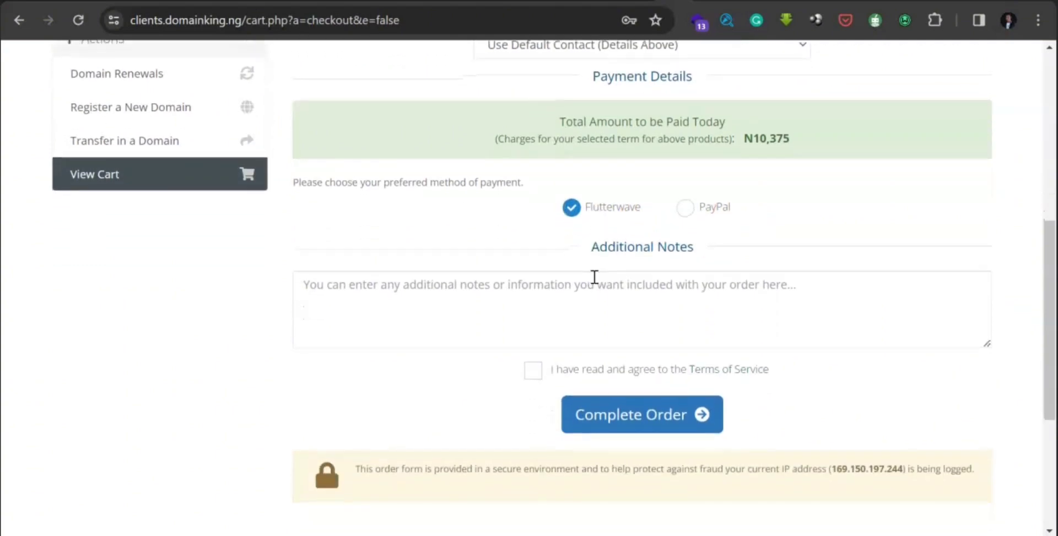
pyautogui.scroll(-2, 595, 277)
pyautogui.click(533, 251)
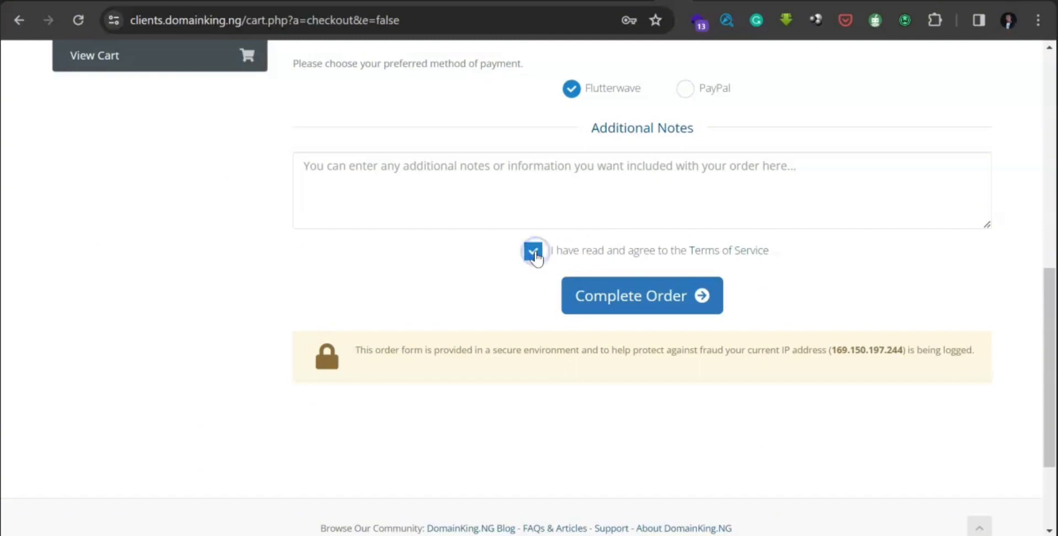
pyautogui.click(623, 303)
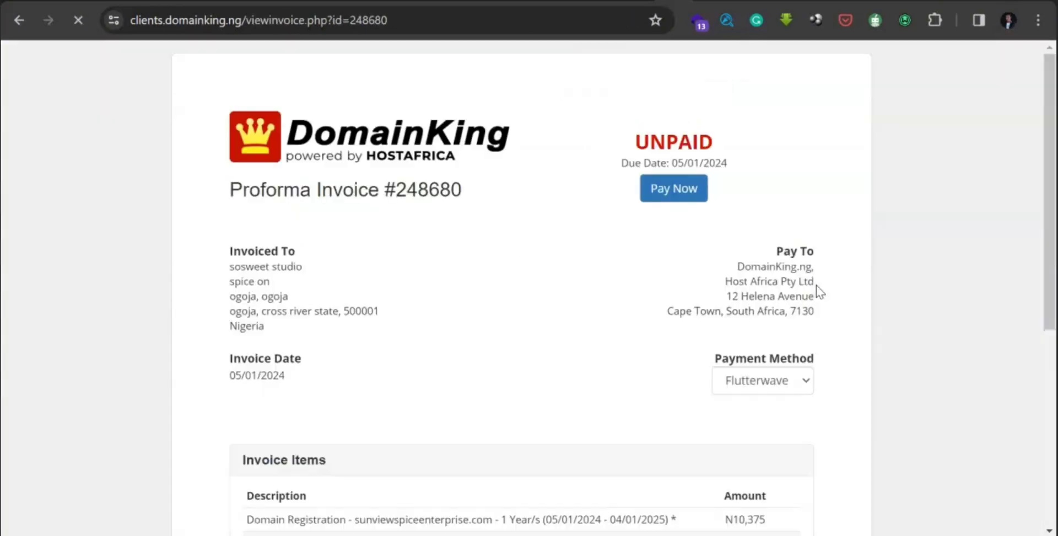
# Review the proforma invoice for the sunviewspiceenterprise.com registration and proceed to pay it through Flutterwave.
pyautogui.scroll(-5, 837, 312)
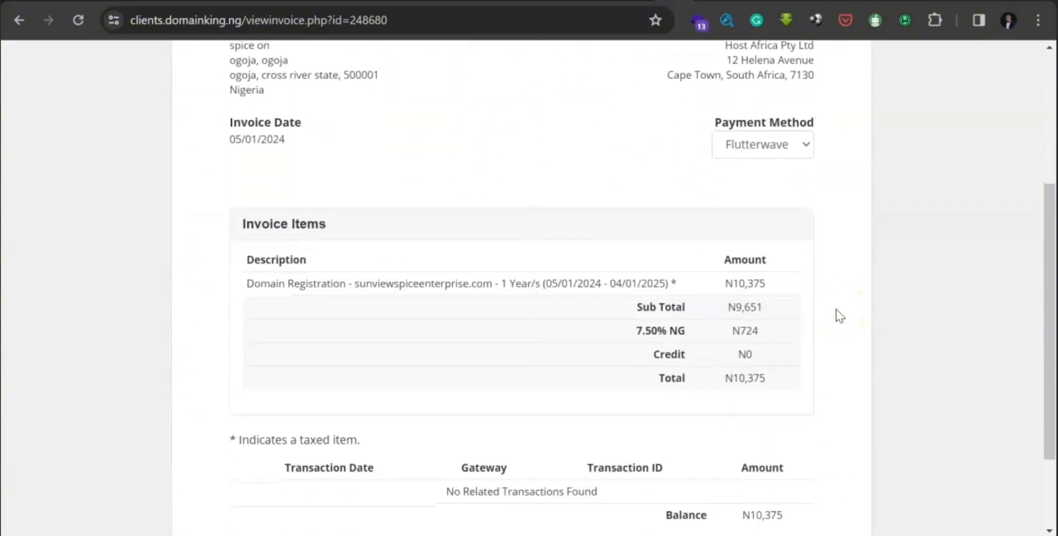
pyautogui.scroll(-2, 836, 309)
pyautogui.scroll(5, 835, 309)
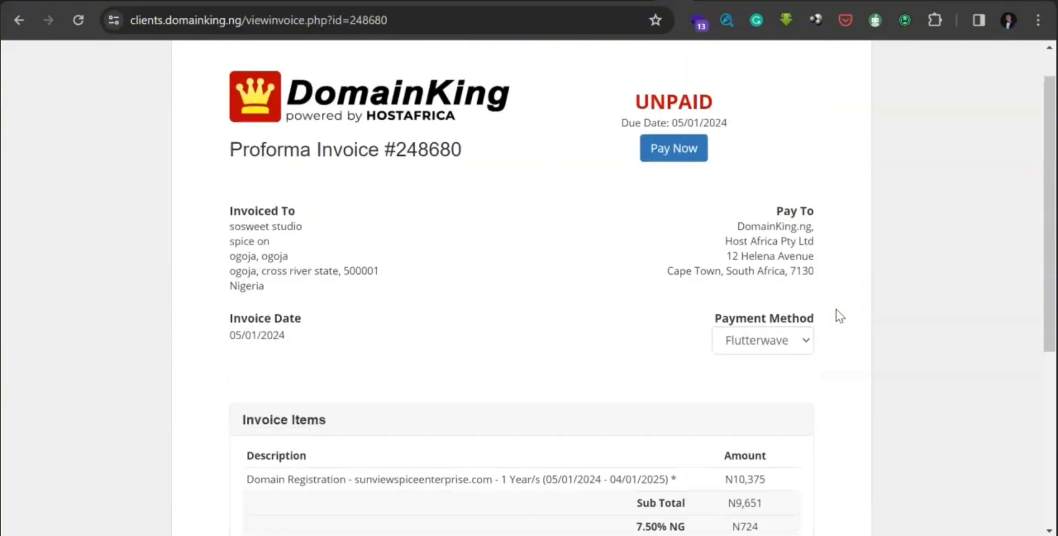
pyautogui.scroll(1, 836, 309)
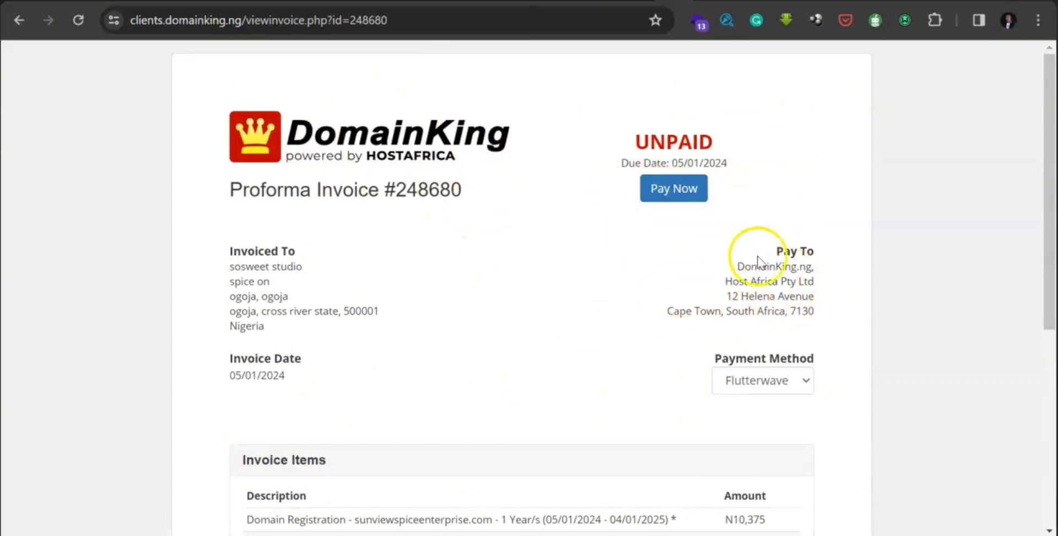
pyautogui.scroll(-4, 451, 298)
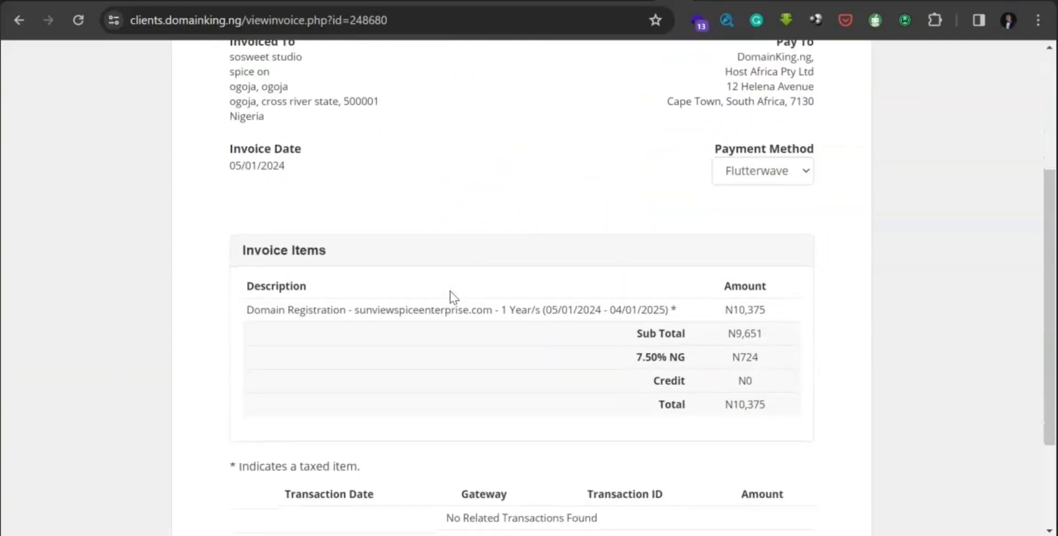
pyautogui.scroll(-3, 651, 256)
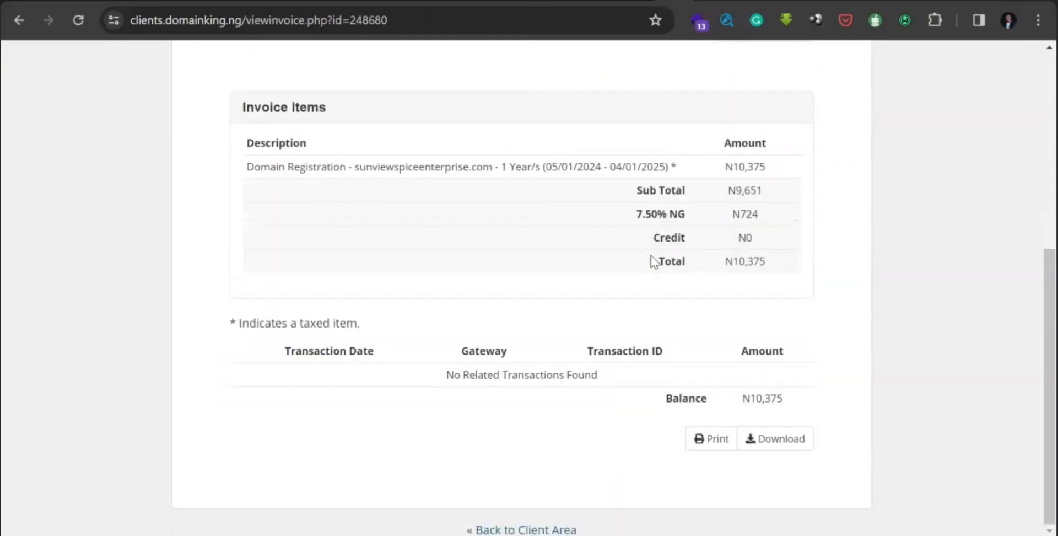
pyautogui.scroll(7, 623, 326)
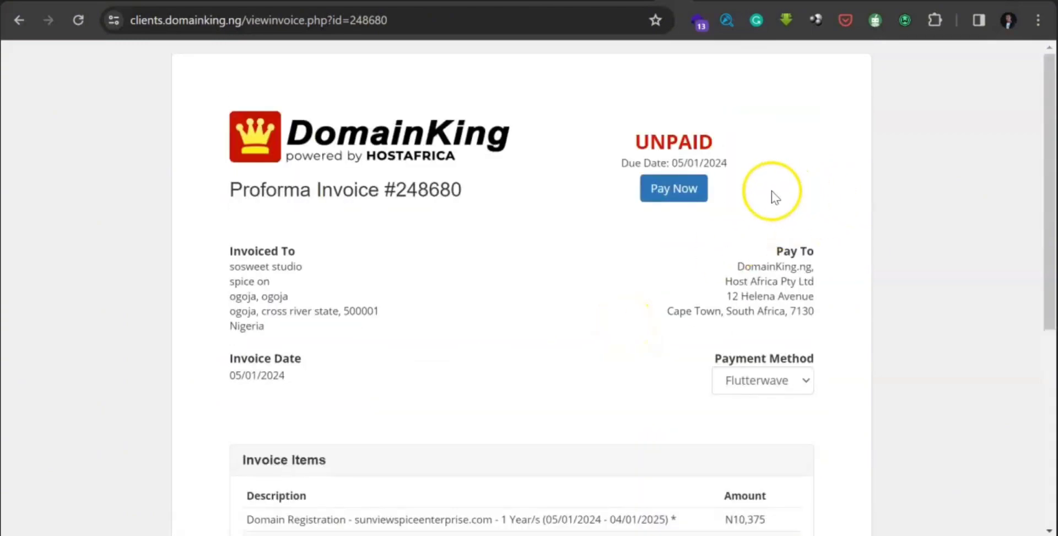
pyautogui.click(686, 196)
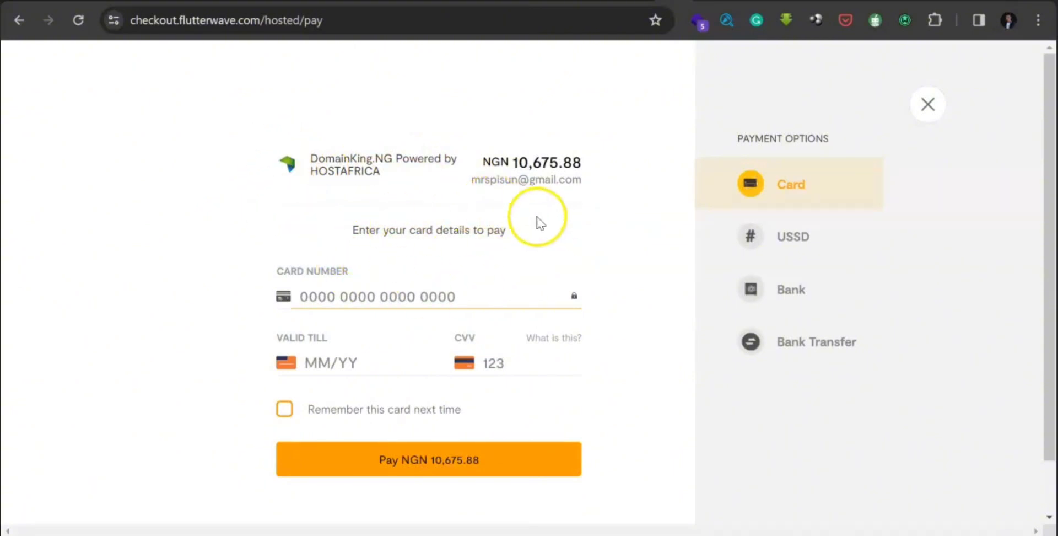
# Examine the Flutterwave payment page, including the amount due, the card fields and the other payment options.
pyautogui.scroll(-2, 545, 222)
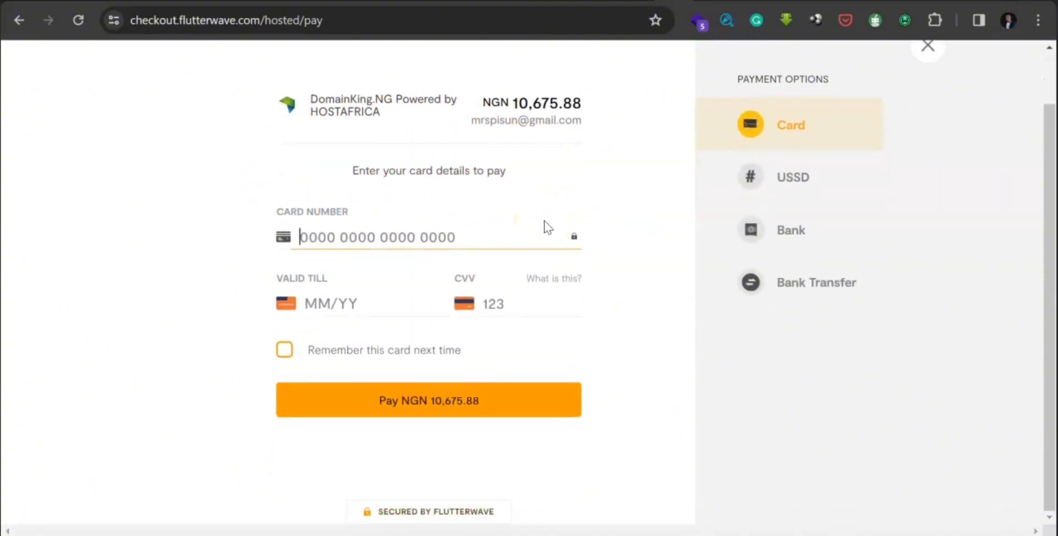
pyautogui.scroll(2, 594, 289)
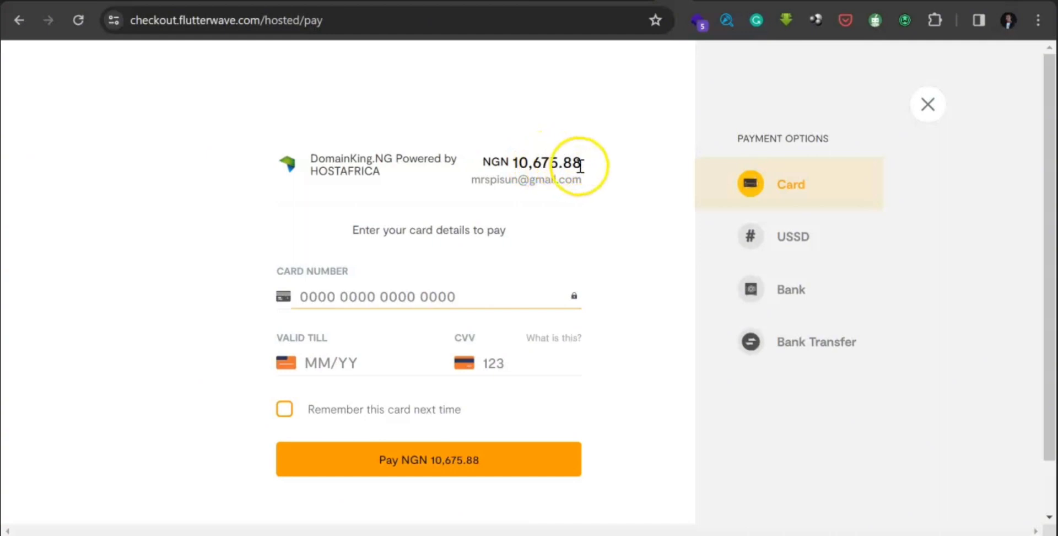
pyautogui.scroll(-1, 465, 186)
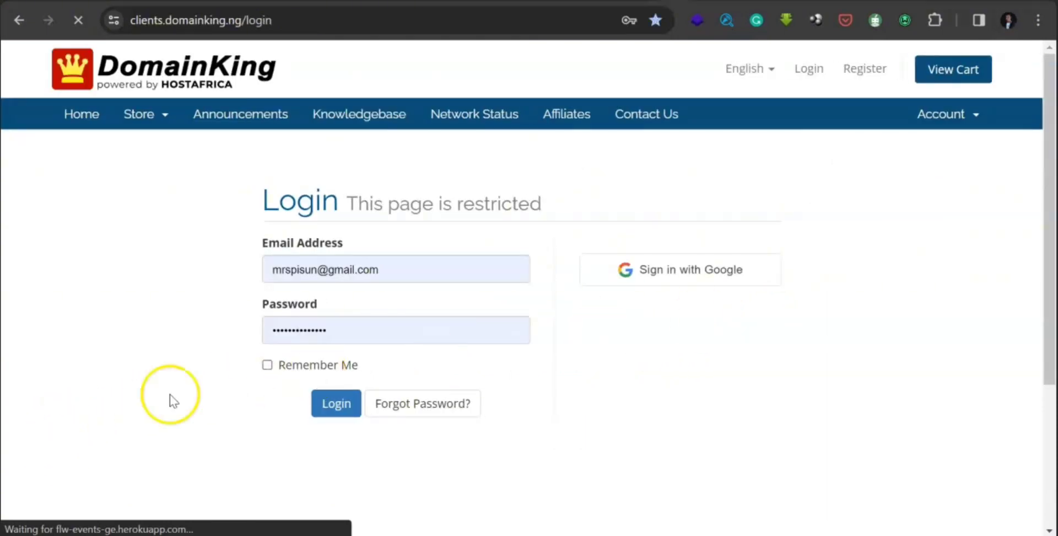
# Log back in to DomainKing with the saved credentials, review the domain invoice and go to the client area home.
pyautogui.click(337, 406)
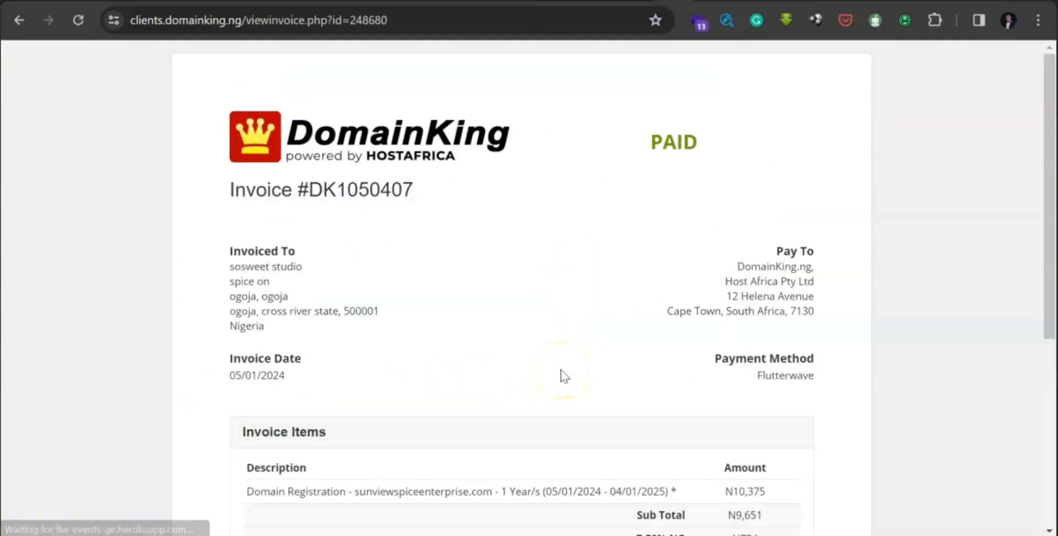
pyautogui.scroll(-6, 645, 284)
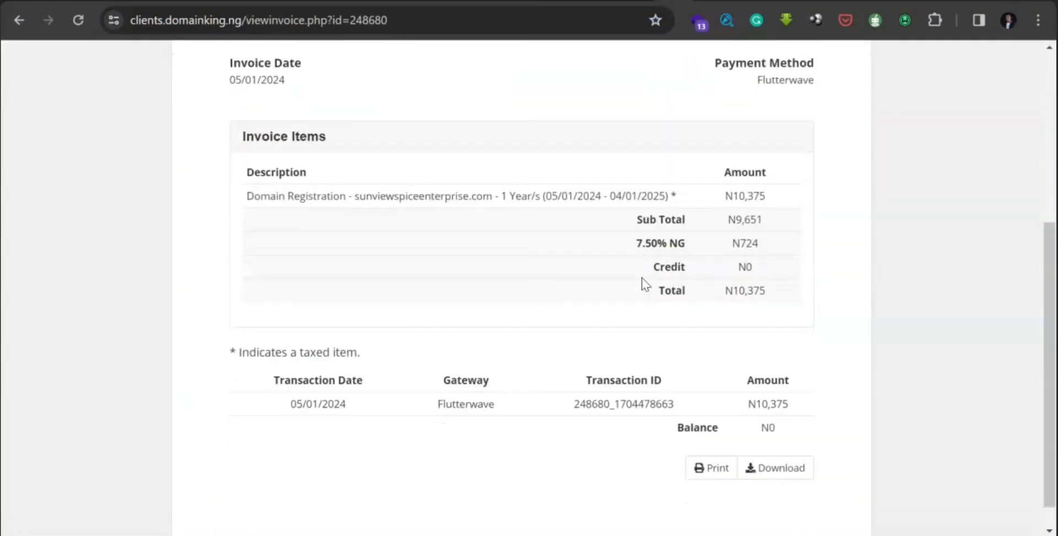
pyautogui.scroll(2, 645, 284)
pyautogui.scroll(-2, 645, 284)
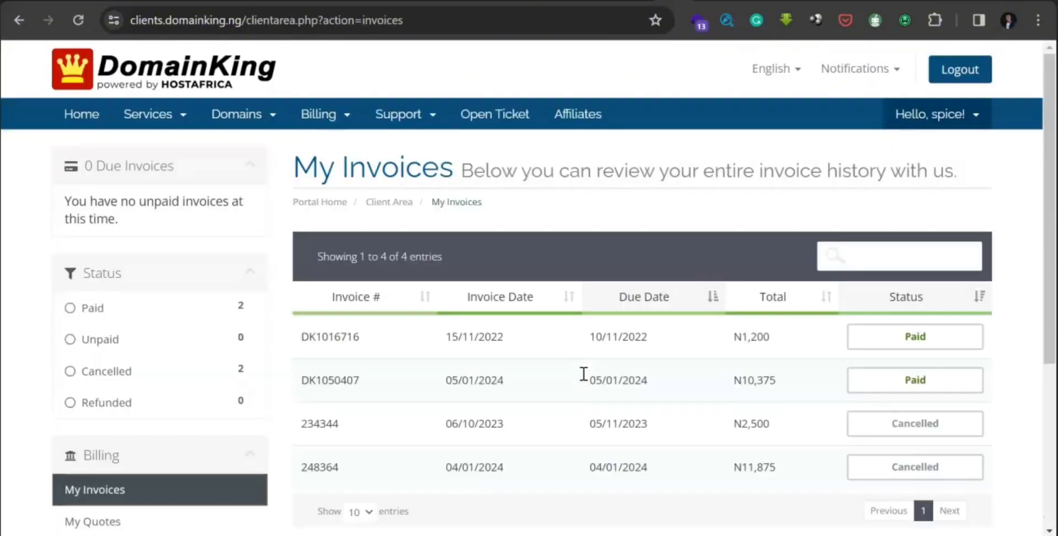
pyautogui.click(91, 112)
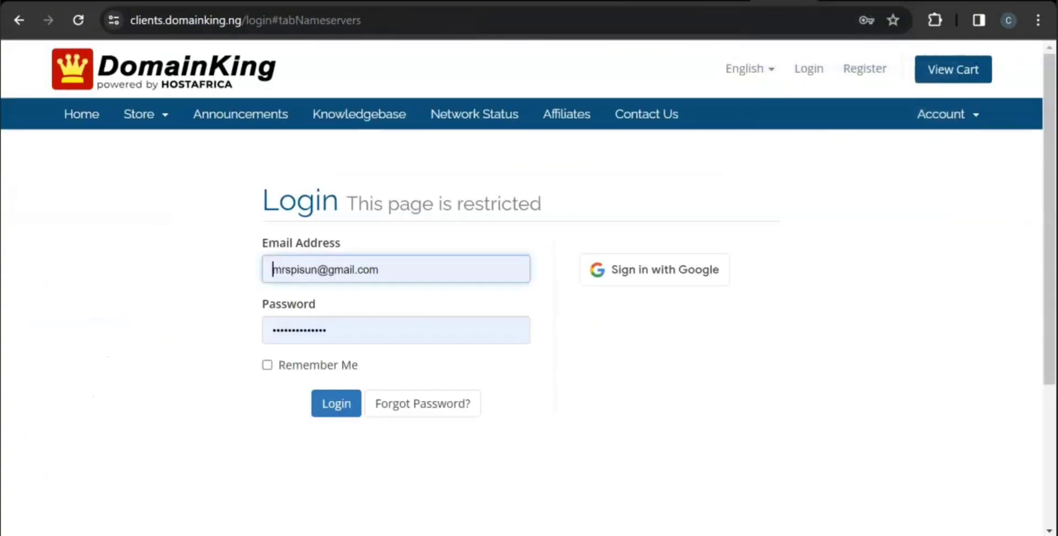
# Log in to DomainKing again and select the active domain's name, sunviewspiceenterprise.com, in the My Domains list.
pyautogui.click(797, 2)
pyautogui.click(336, 405)
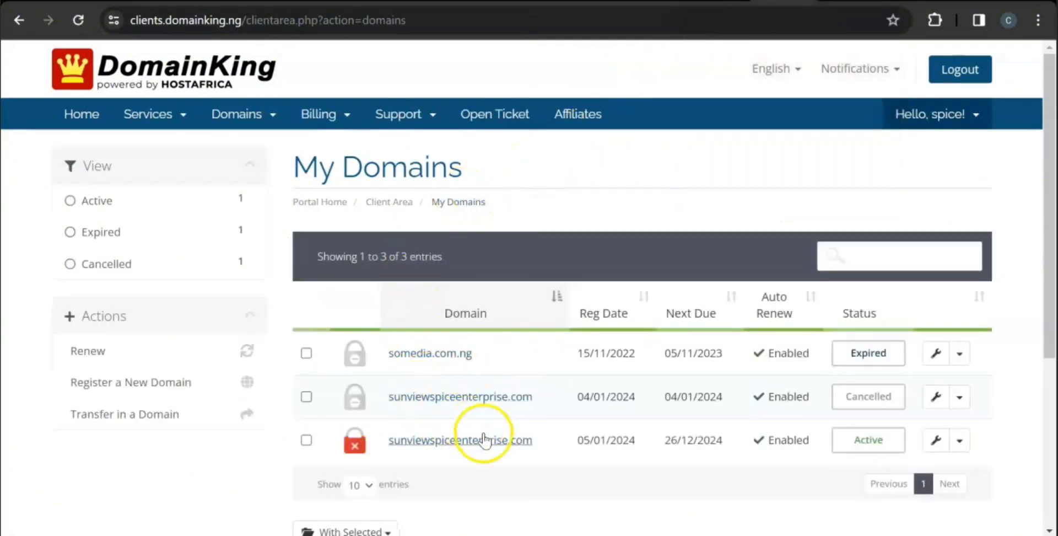
pyautogui.moveTo(535, 440); pyautogui.dragTo(439, 435)
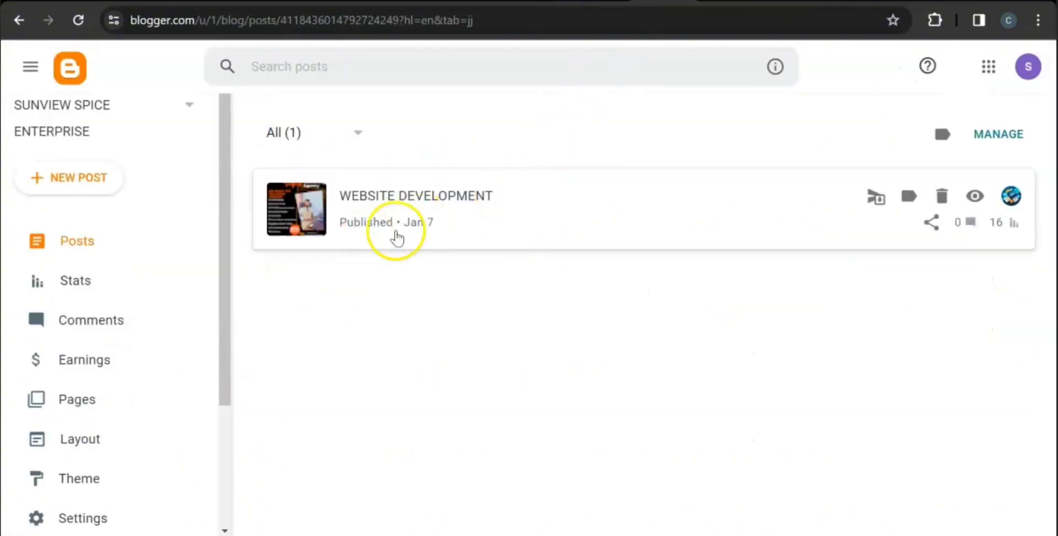
# Switch to Blogger and open the Publishing section of the SUNVIEW SPICE ENTERPRISE blog's settings.
pyautogui.scroll(-3, 91, 382)
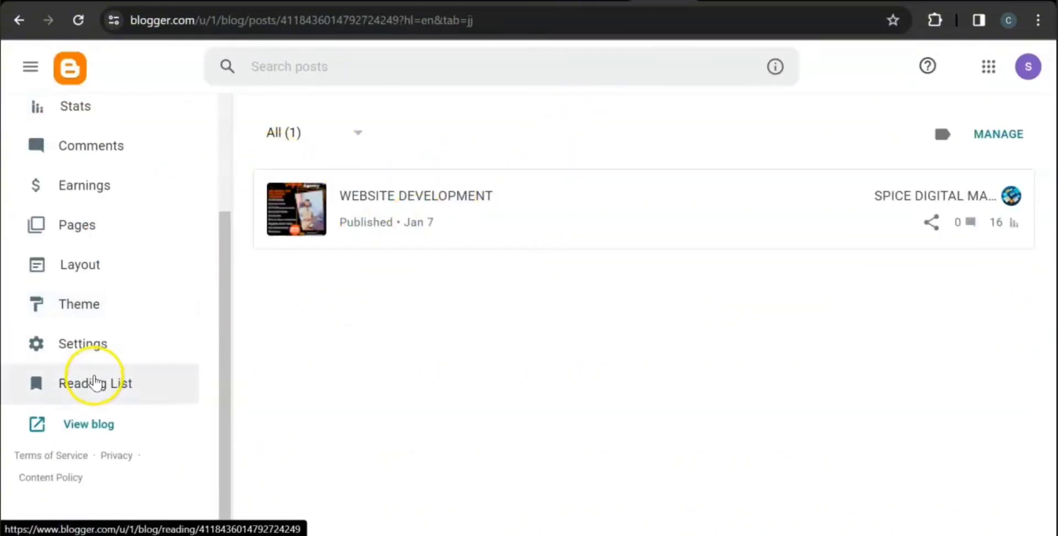
pyautogui.click(104, 348)
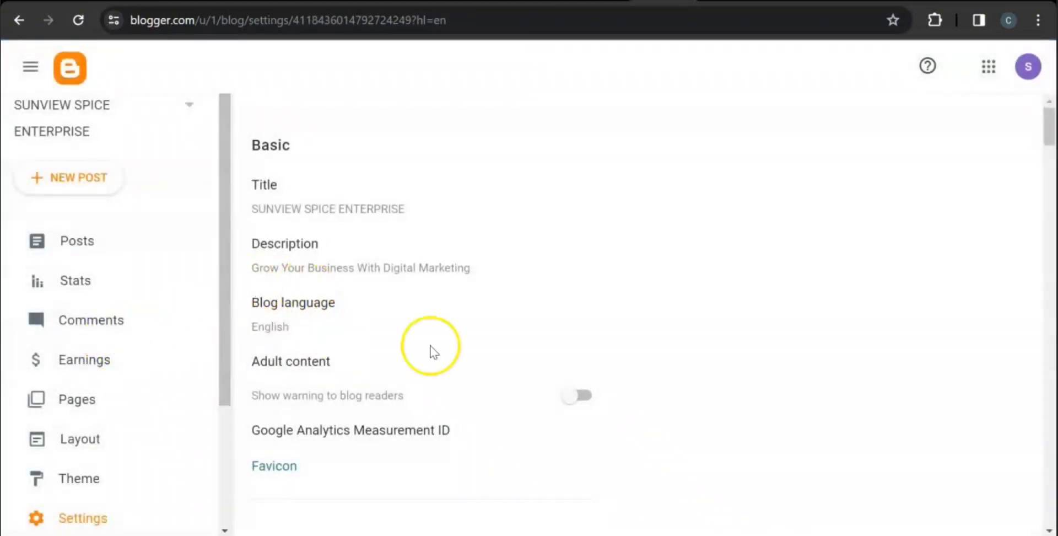
pyautogui.scroll(-9, 526, 286)
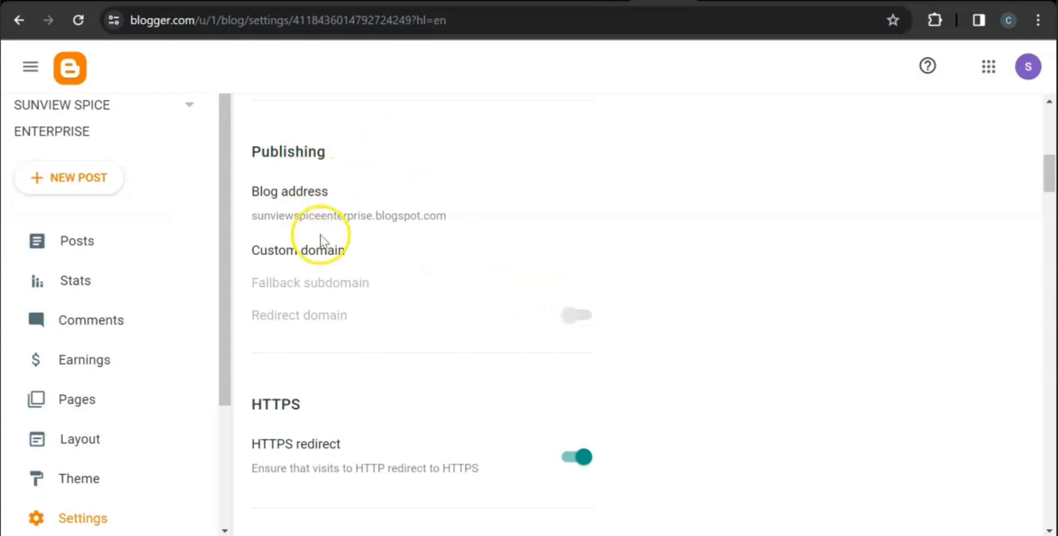
pyautogui.click(325, 252)
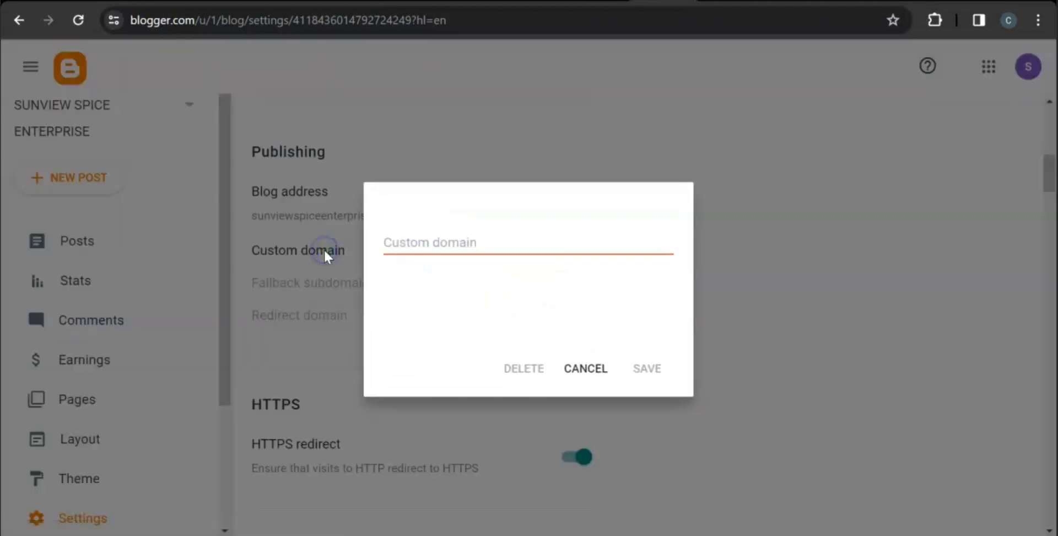
pyautogui.click(420, 251)
pyautogui.write('sunviewspiceenterprise.com')
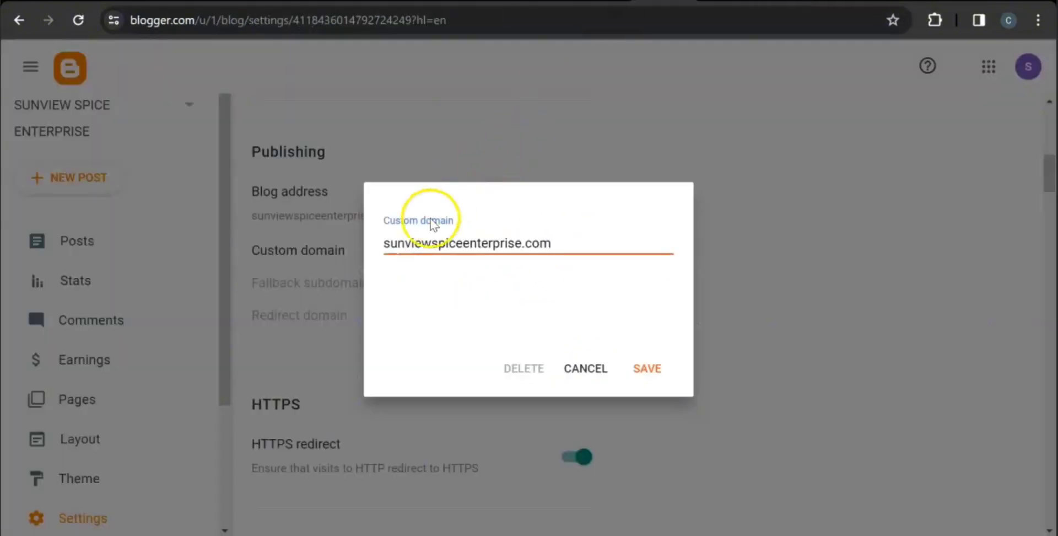
pyautogui.click(388, 252)
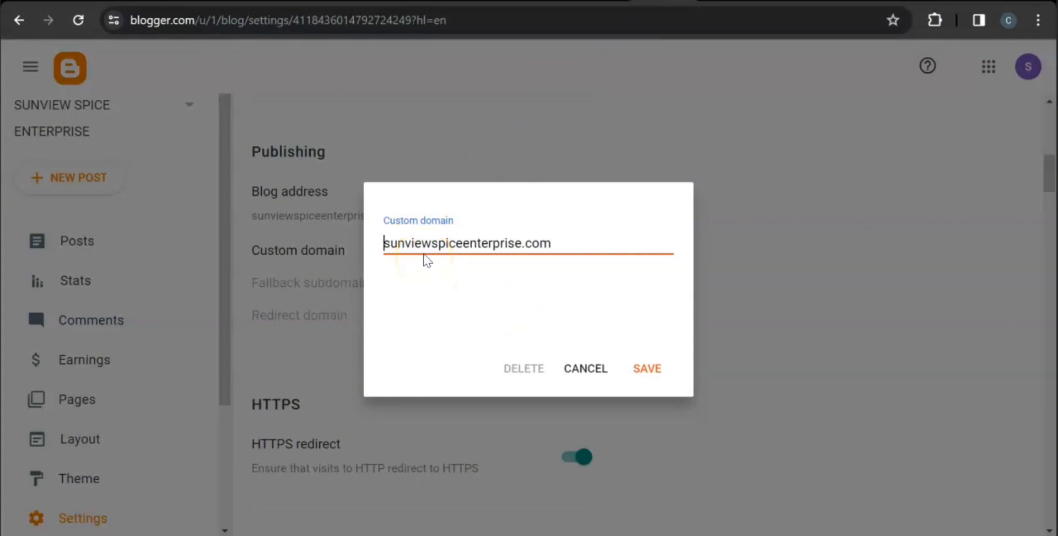
pyautogui.write('www.')
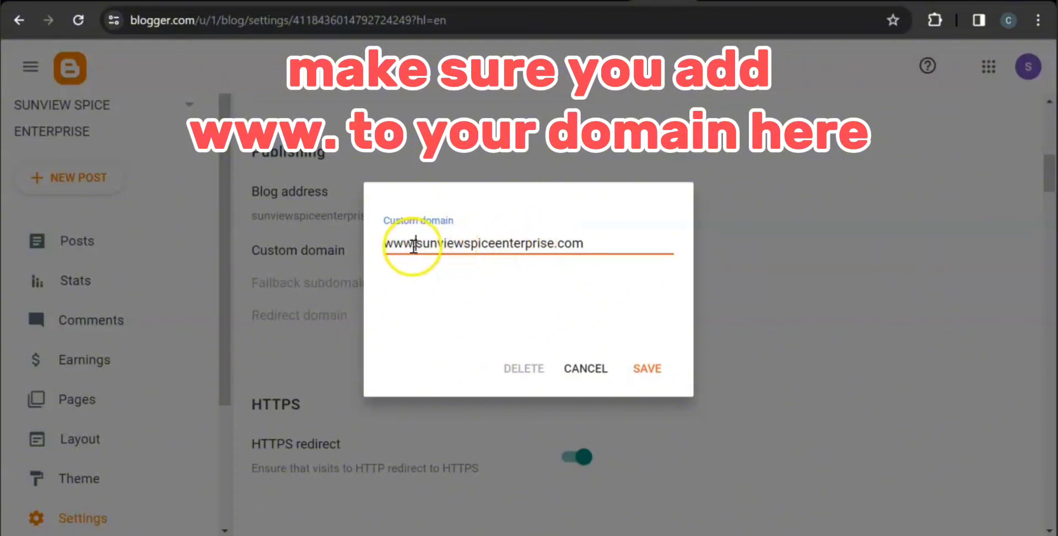
pyautogui.click(646, 370)
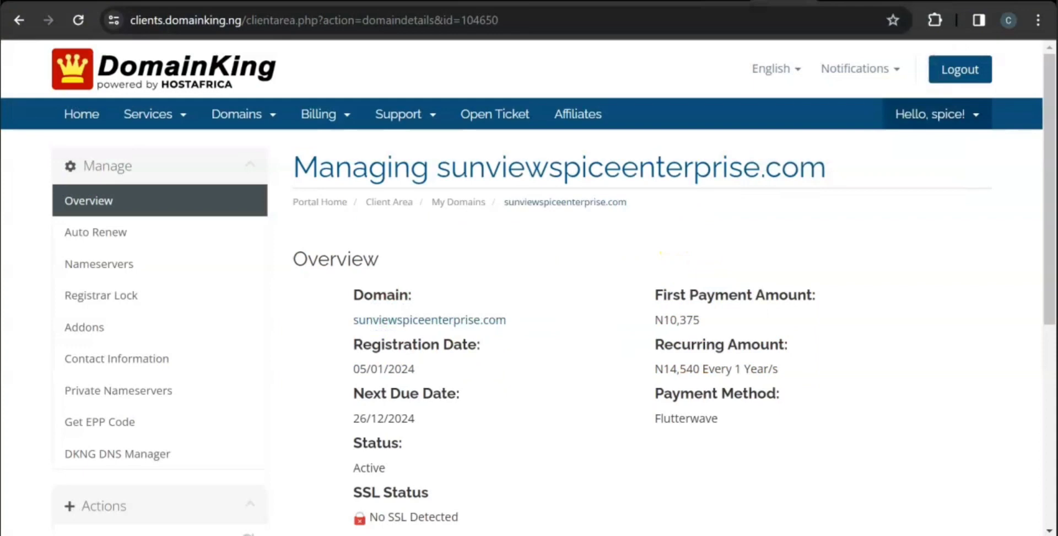
# Open the nameserver management page of the active sunviewspiceenterprise.com domain from the My Domains list.
pyautogui.click(93, 114)
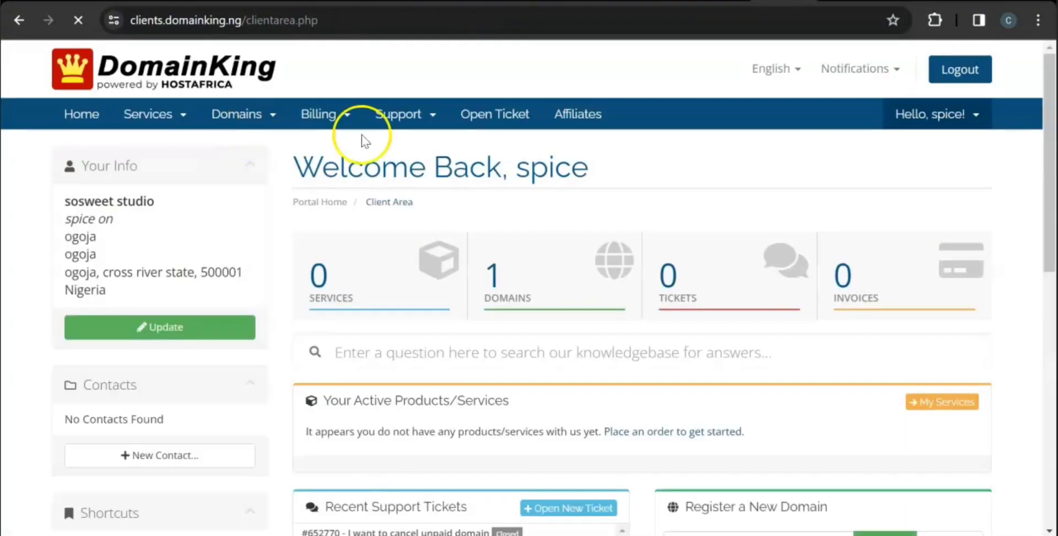
pyautogui.click(547, 265)
pyautogui.scroll(-5, 775, 353)
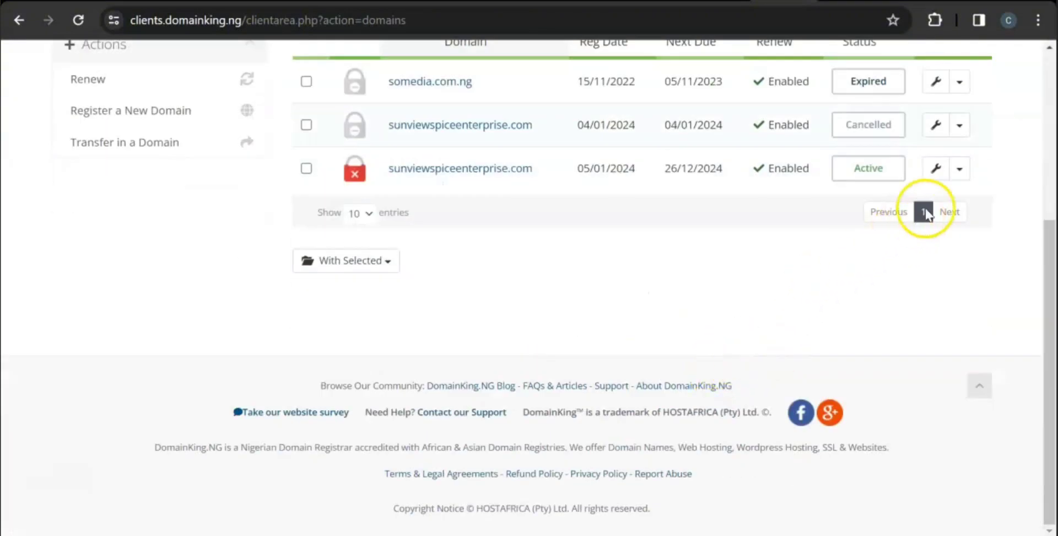
pyautogui.click(960, 169)
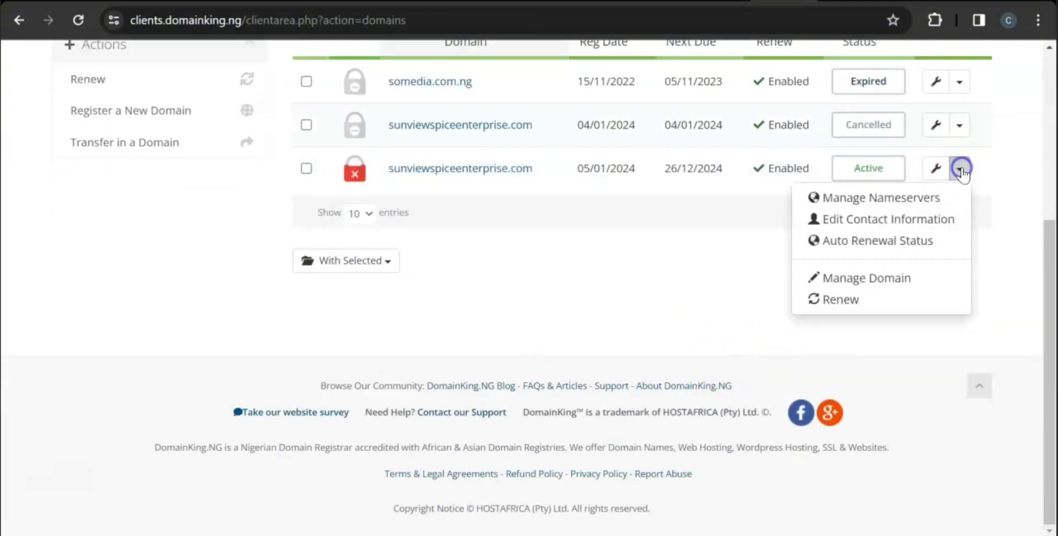
pyautogui.click(886, 205)
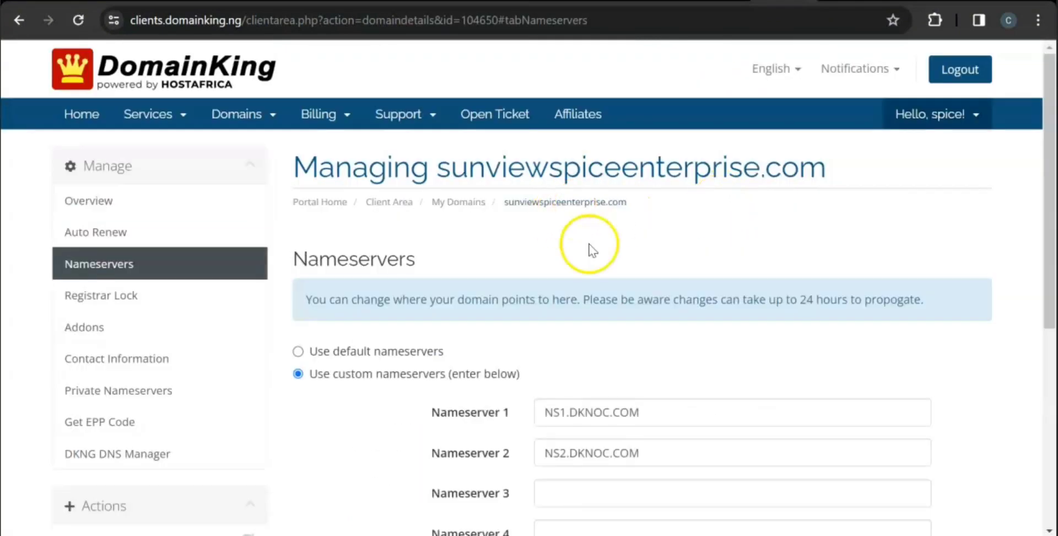
# Replace Nameserver 1 with the first CNAME destination, ghs.google.com.
pyautogui.click(656, 449)
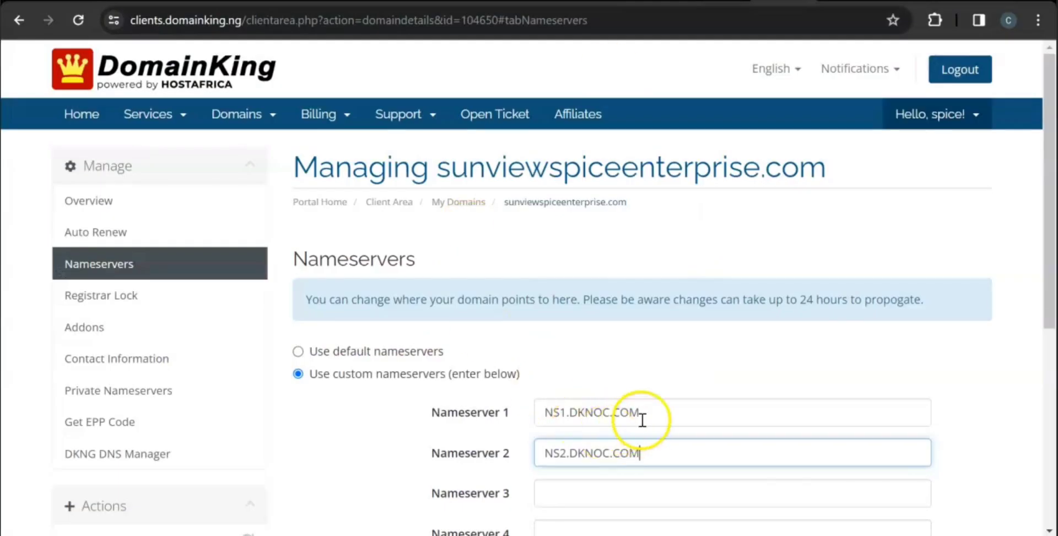
pyautogui.click(639, 419)
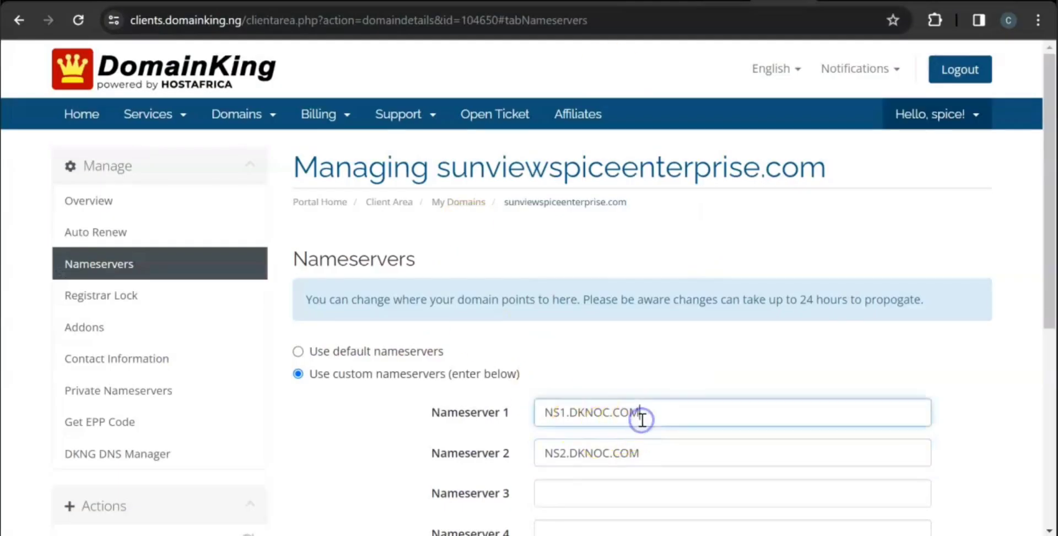
pyautogui.hotkey('ctrl', 'a')
pyautogui.write('ghs.google.com')
pyautogui.click(649, 449)
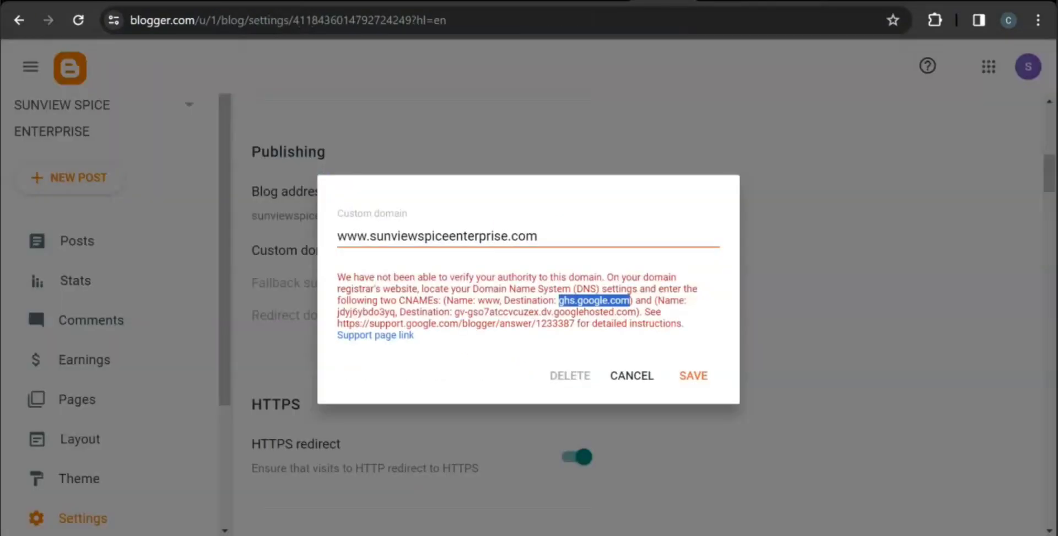
# Copy the second CNAME destination, gv-gso7atccvcuzex.dv.googlehosted.com, from Blogger's custom domain error and enter it as Nameserver 2 in DomainKing.
pyautogui.moveTo(454, 312); pyautogui.dragTo(634, 310)
pyautogui.hotkey('ctrl', 'c')
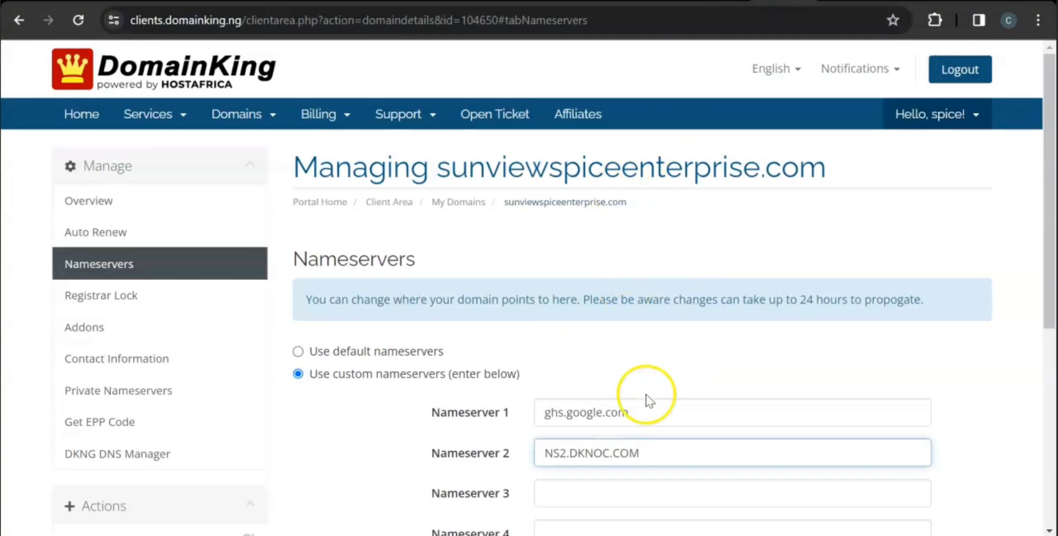
pyautogui.tripleClick(655, 449)
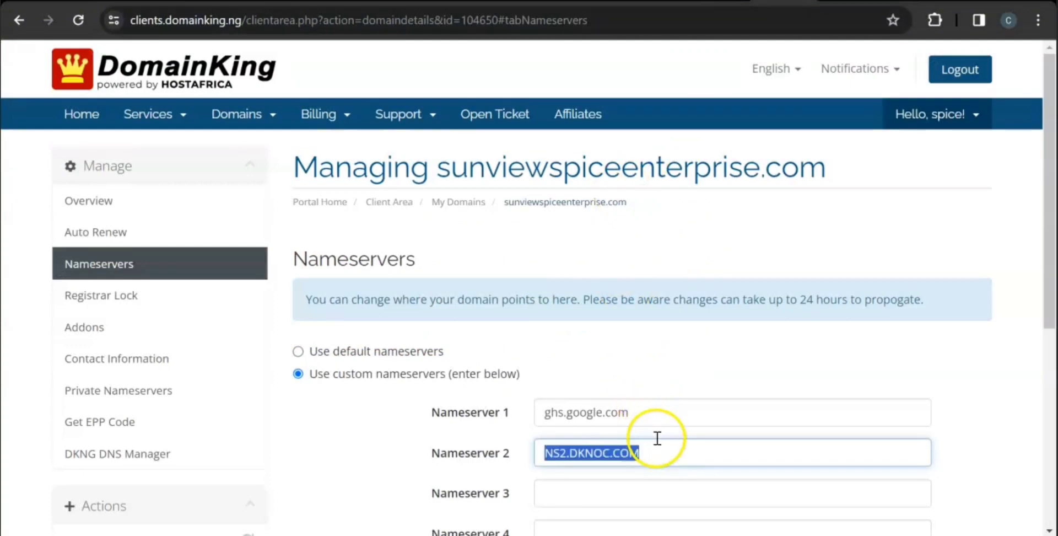
pyautogui.hotkey('ctrl', 'v')
# Set the domain to use the default nameservers and apply the nameserver change.
pyautogui.scroll(-4, 656, 441)
pyautogui.click(325, 110)
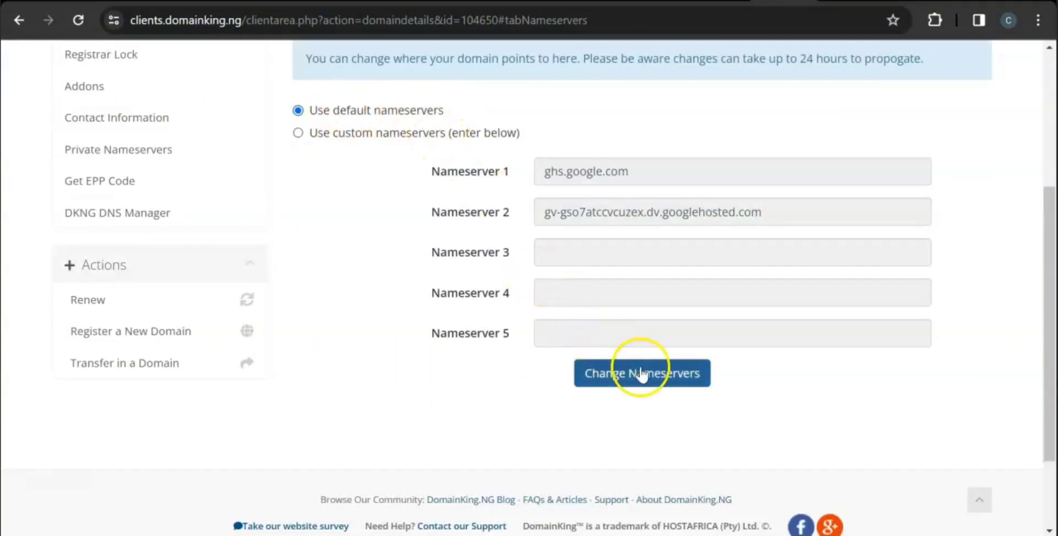
pyautogui.scroll(3, 668, 382)
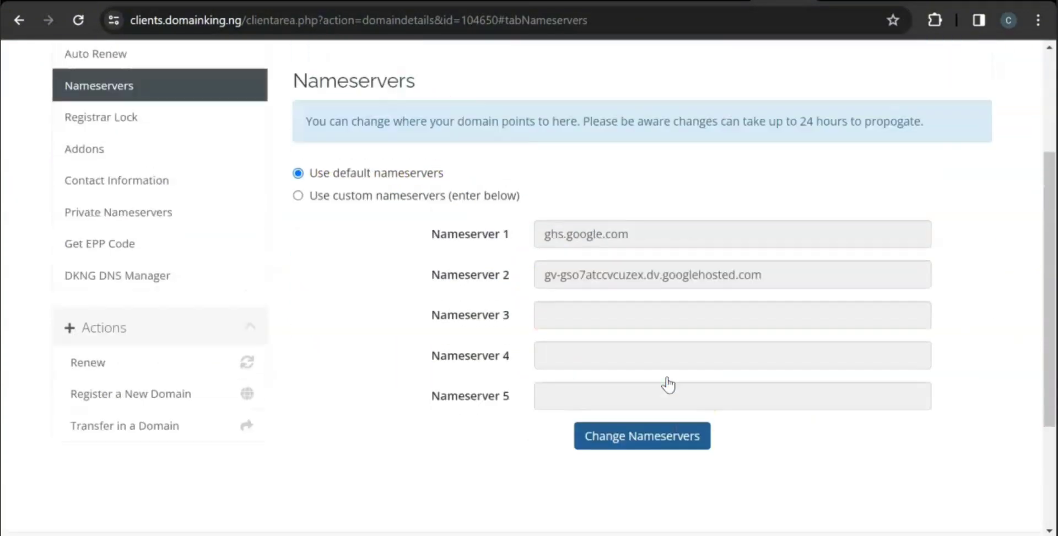
pyautogui.click(683, 508)
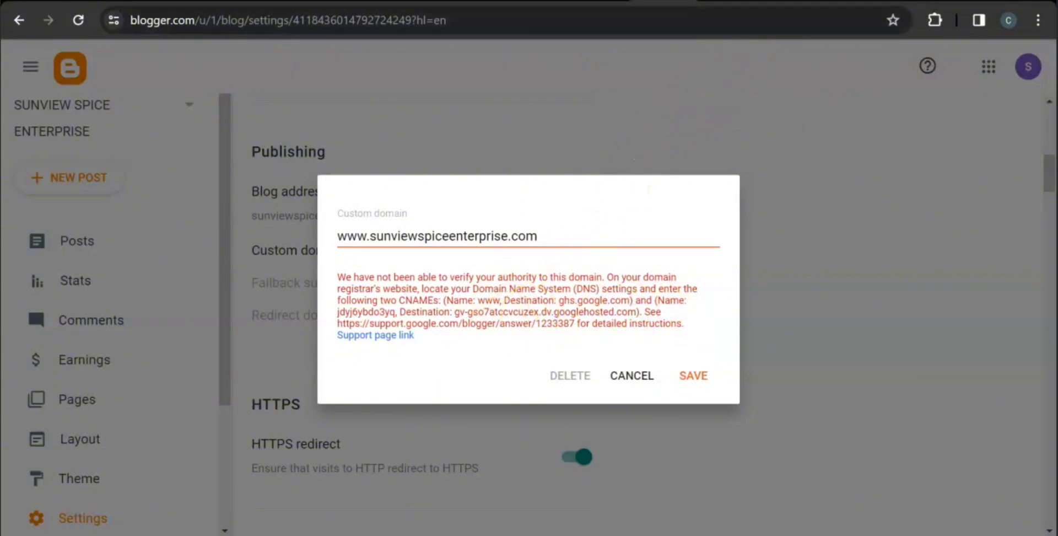
# Return to DomainKing from Blogger and open the page for submitting a ticket to the Support department.
pyautogui.click(784, 1)
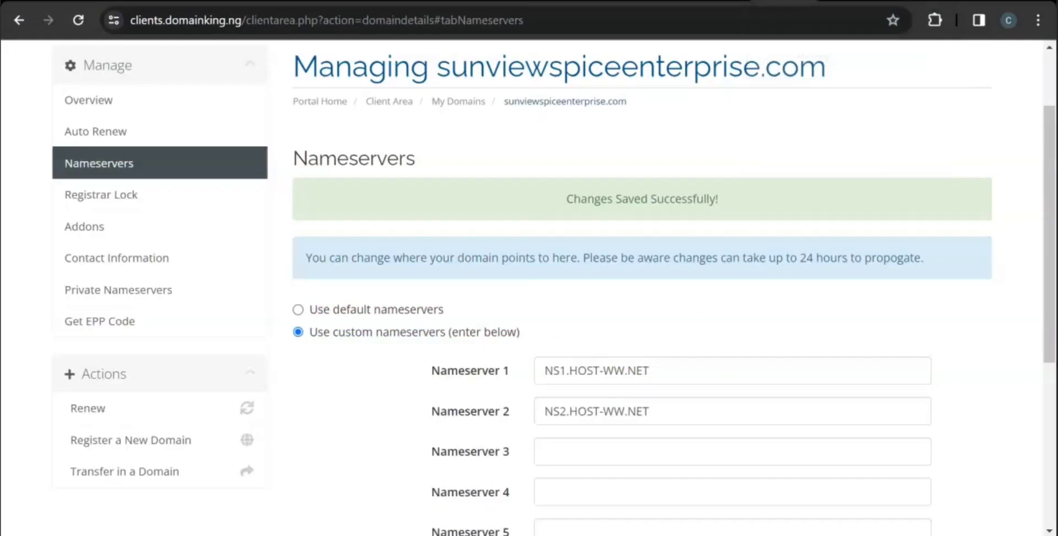
pyautogui.scroll(2, 138, 111)
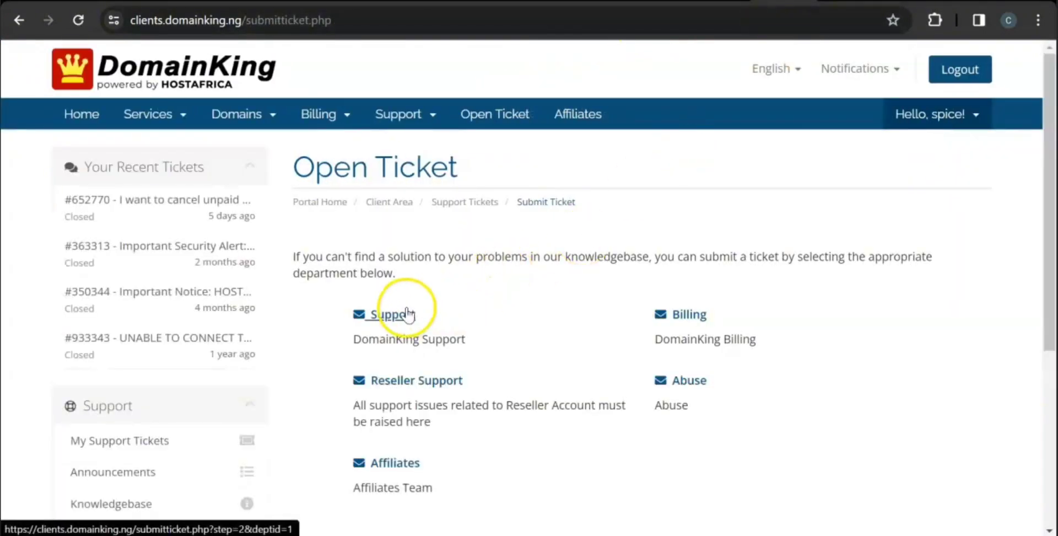
pyautogui.click(414, 317)
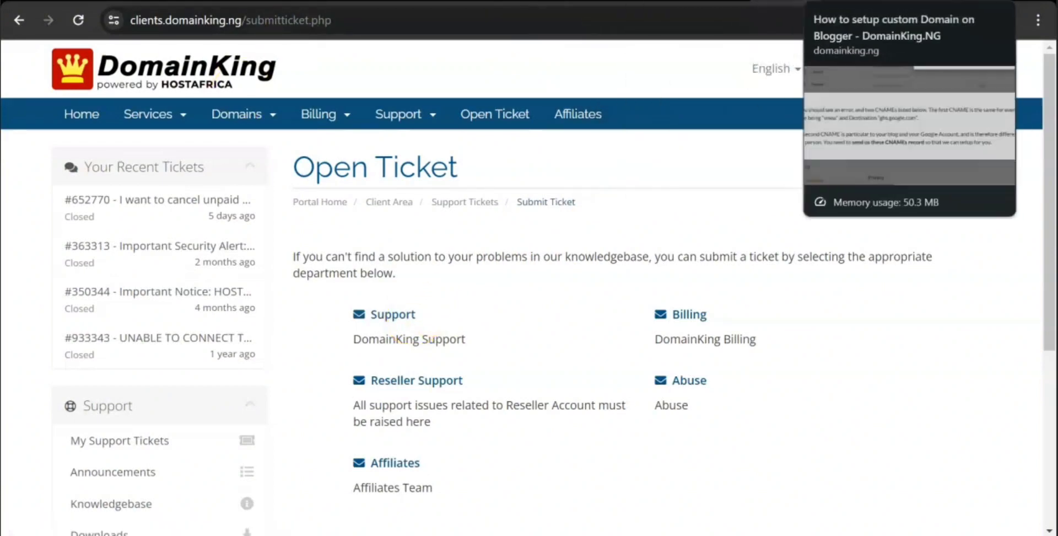
# Read step 6 of DomainKing's Blogger custom domain article, check the CNAMEs in Blogger and return to the ticket page.
pyautogui.click(834, 2)
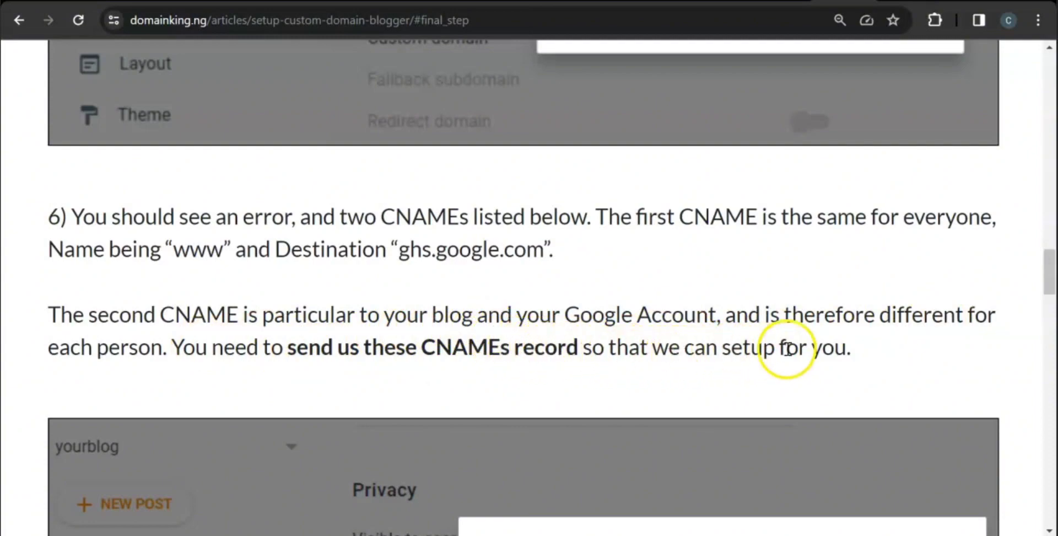
pyautogui.click(664, 1)
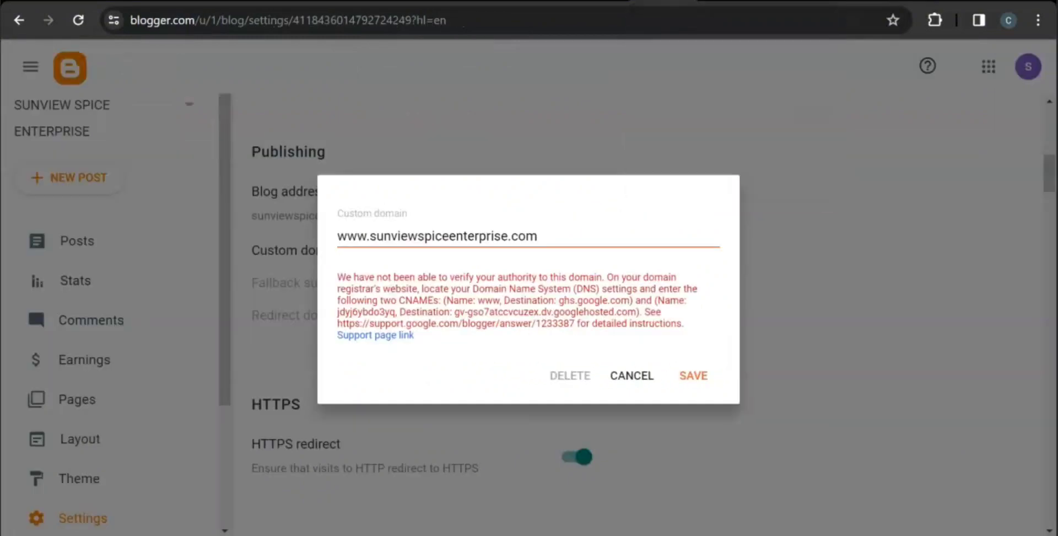
pyautogui.click(766, 3)
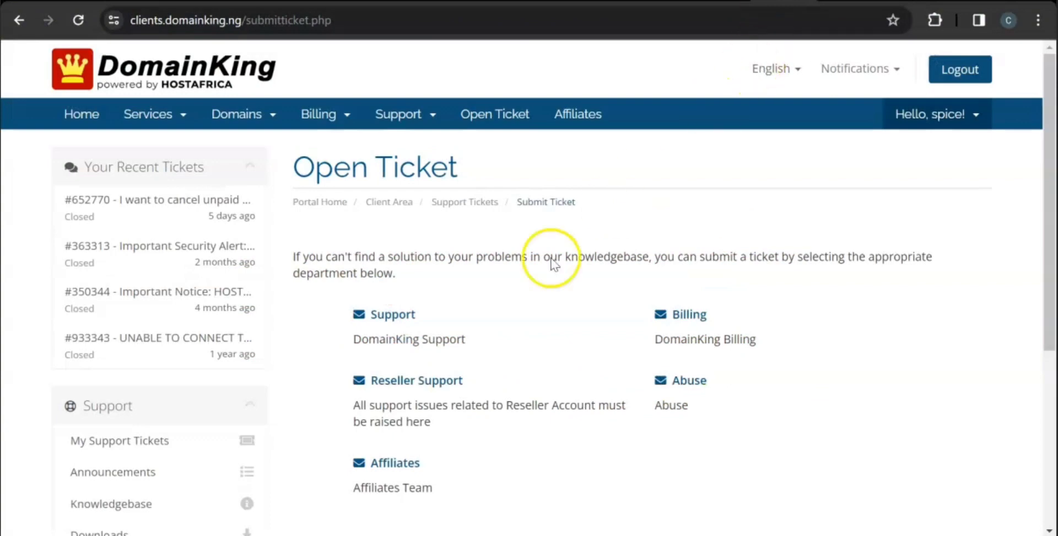
# Start a ticket to the Support department with the subject "I can't connect my domain to my blogger".
pyautogui.click(392, 314)
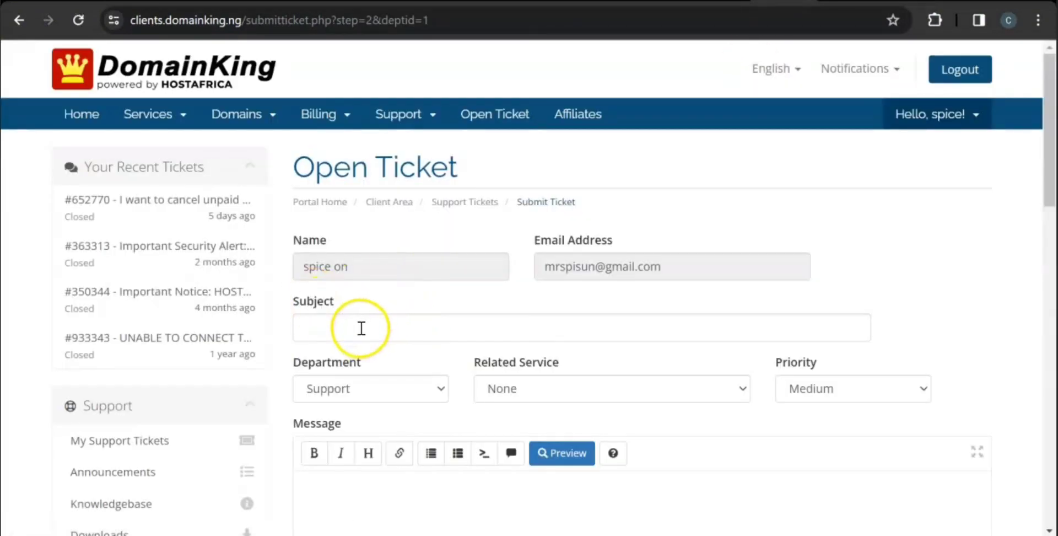
pyautogui.click(361, 328)
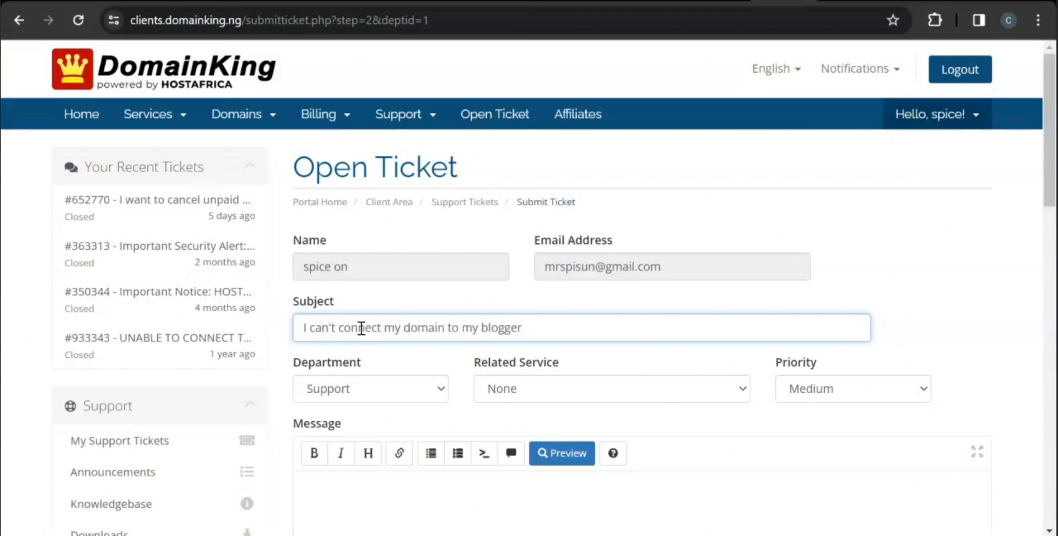
pyautogui.click(386, 385)
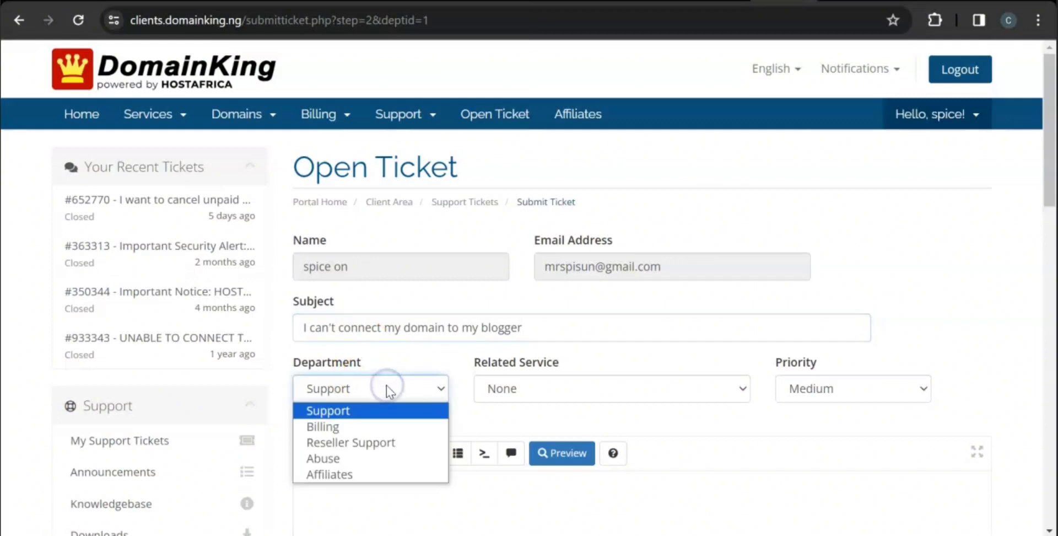
pyautogui.click(385, 385)
# Set the ticket's related service to the active sunviewspiceenterprise.com domain and its priority to High.
pyautogui.click(499, 388)
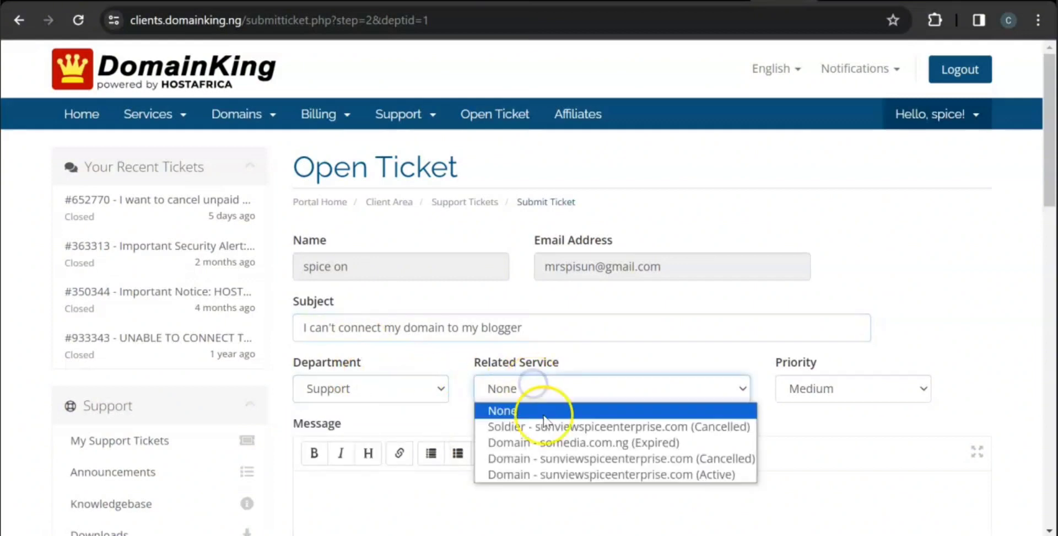
pyautogui.click(570, 475)
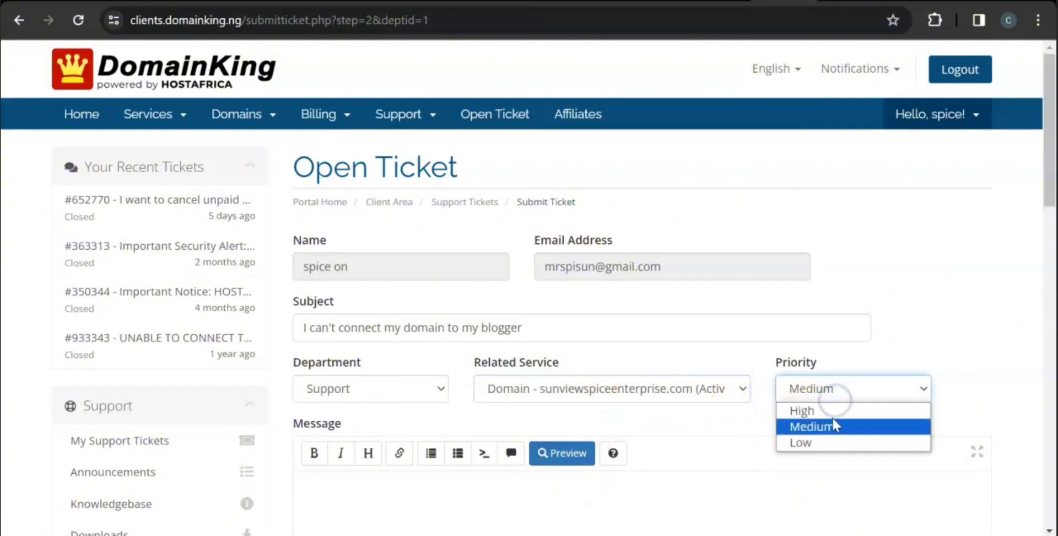
pyautogui.click(832, 409)
# Paste the prepared request for help connecting the domain to Blogger, with its CNAME details, into the ticket message and read it through.
pyautogui.moveTo(1048, 203); pyautogui.dragTo(1053, 233)
pyautogui.click(823, 333)
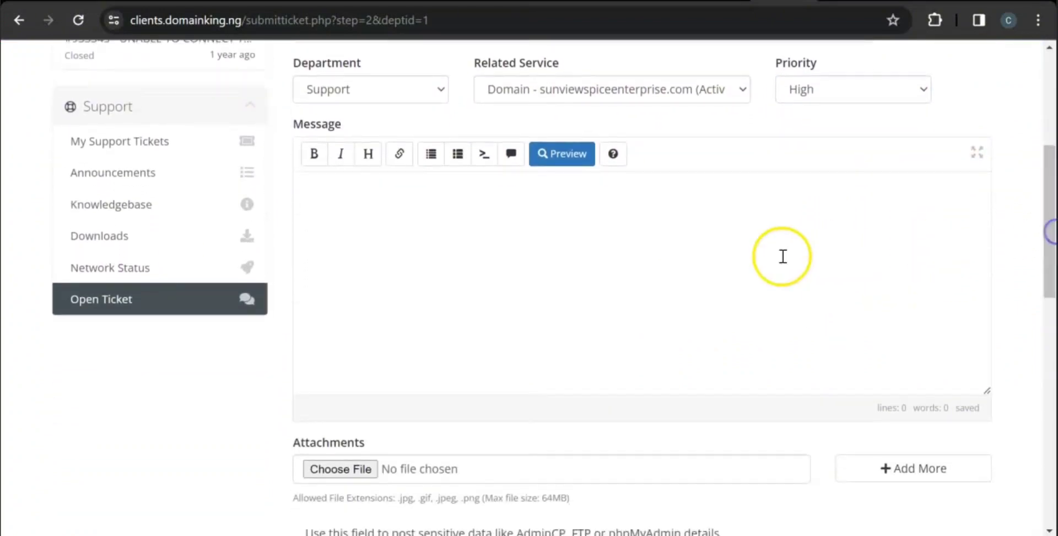
pyautogui.click(641, 244)
pyautogui.hotkey('ctrl', 'v')
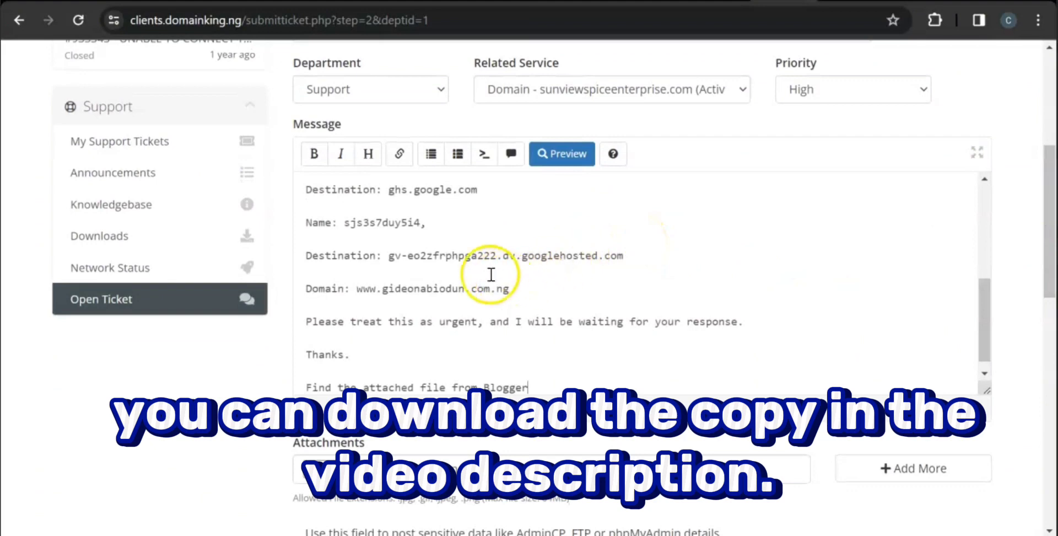
pyautogui.scroll(3, 485, 276)
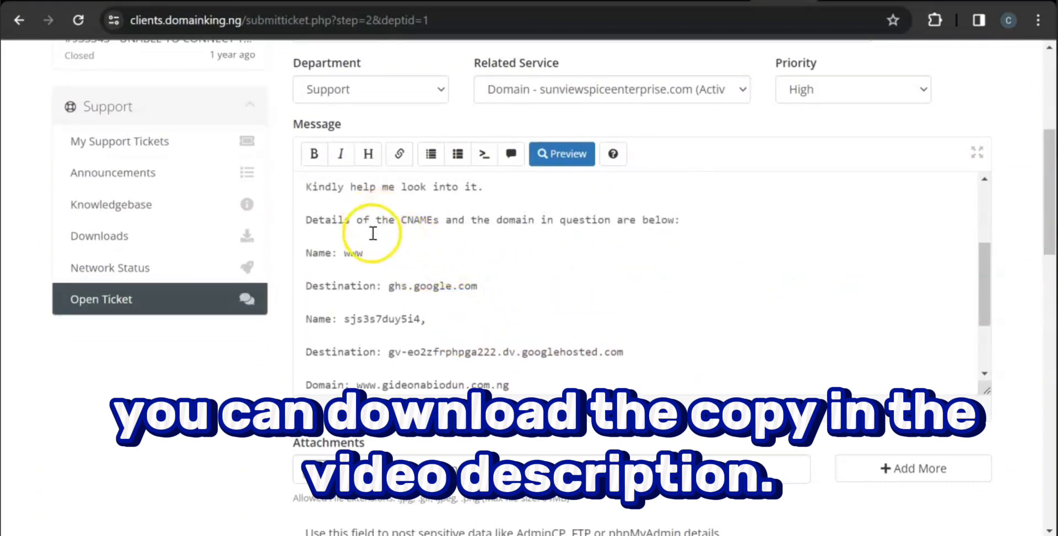
pyautogui.scroll(3, 414, 265)
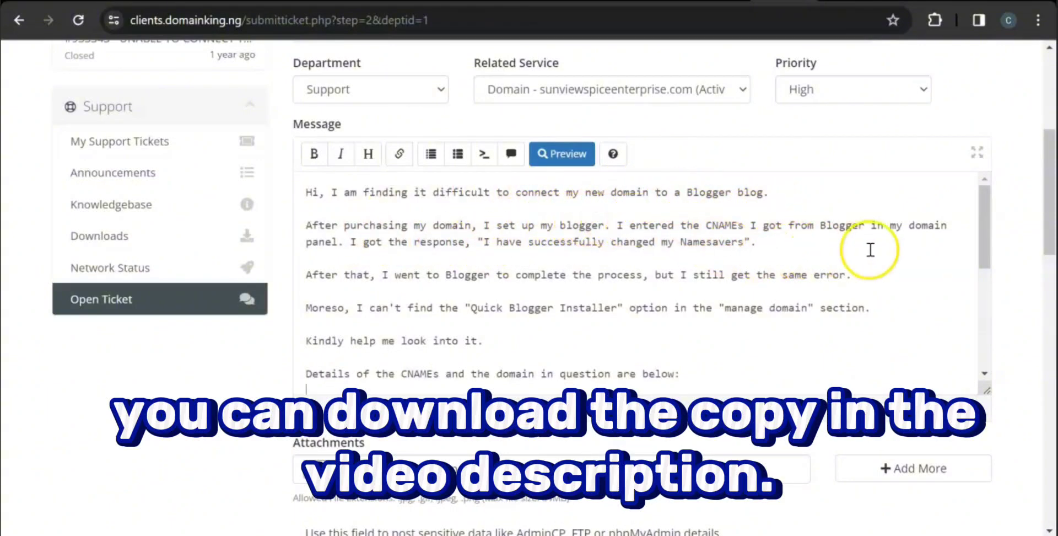
pyautogui.scroll(-2, 700, 267)
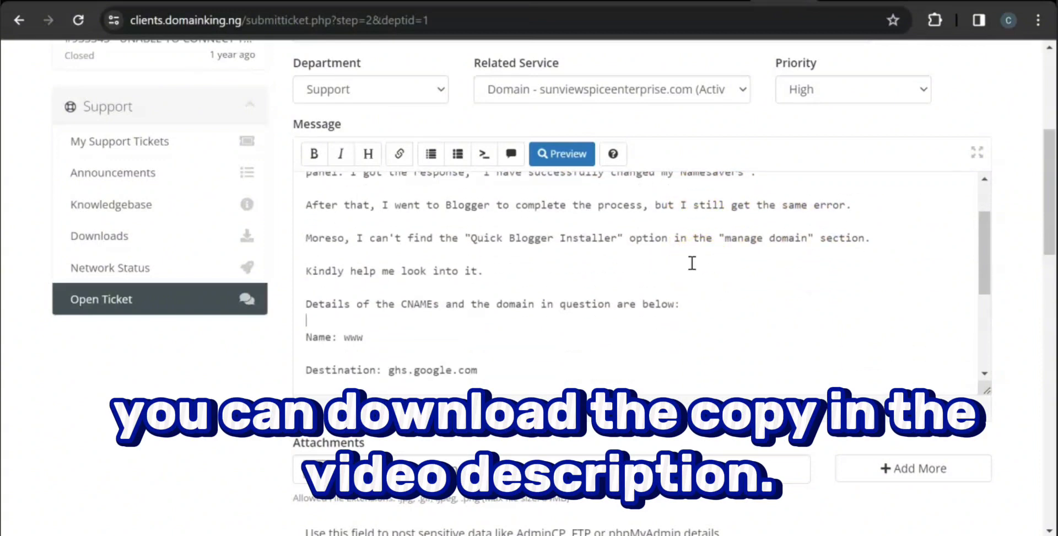
pyautogui.scroll(-2, 692, 263)
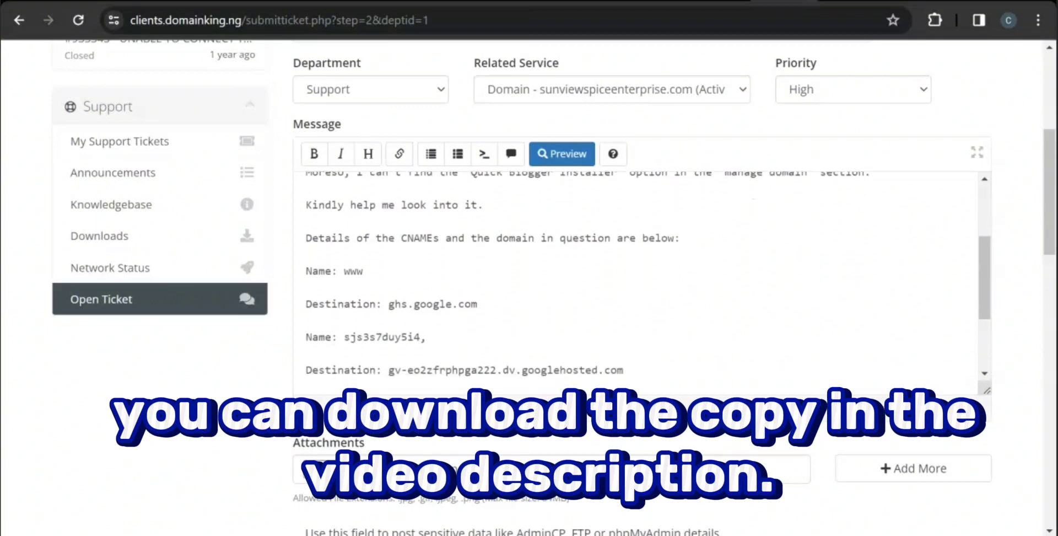
pyautogui.scroll(-2, 642, 283)
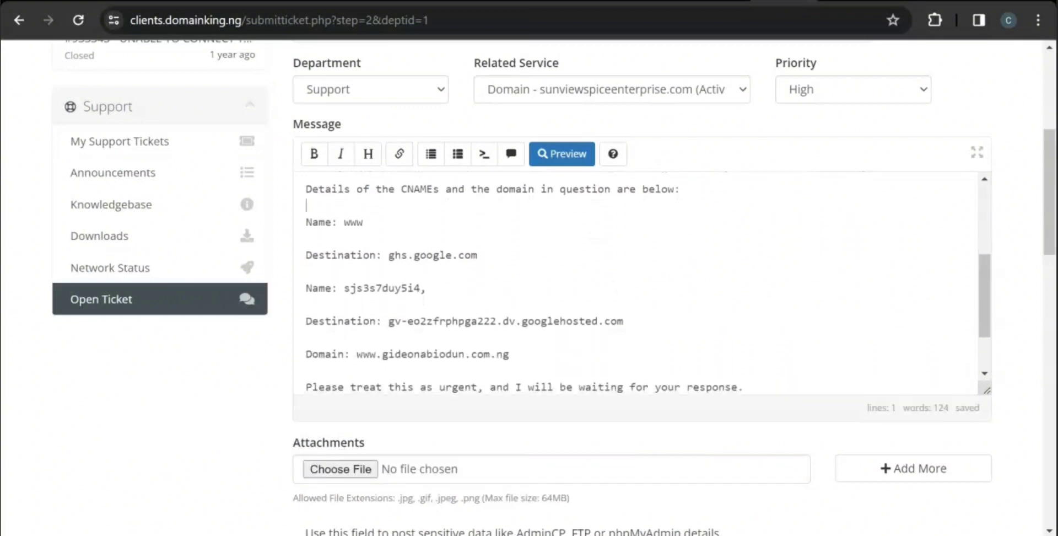
# Compare the first CNAME in the ticket message, www to ghs.google.com, with the one required in Blogger's custom domain dialog.
pyautogui.click(353, 209)
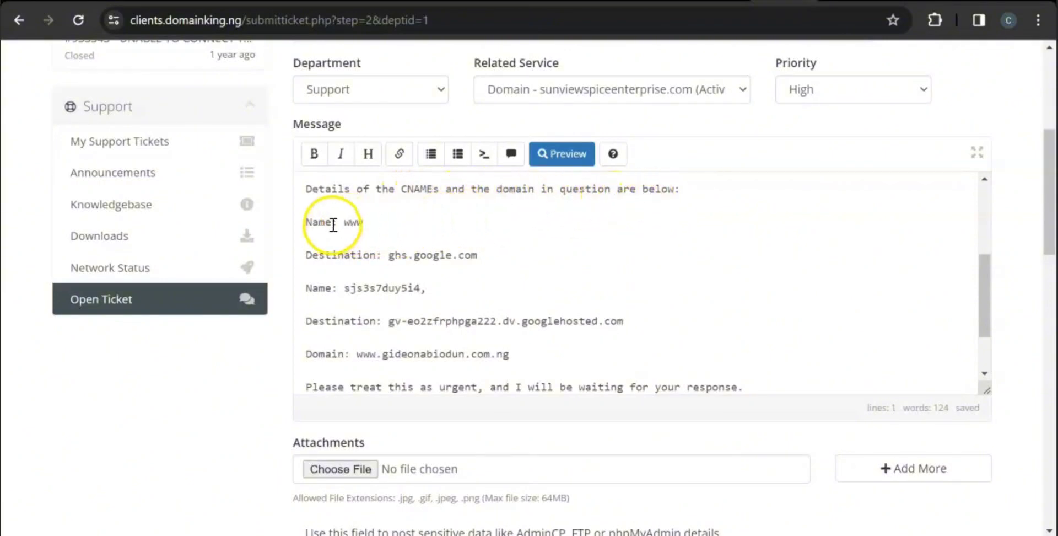
pyautogui.click(626, 2)
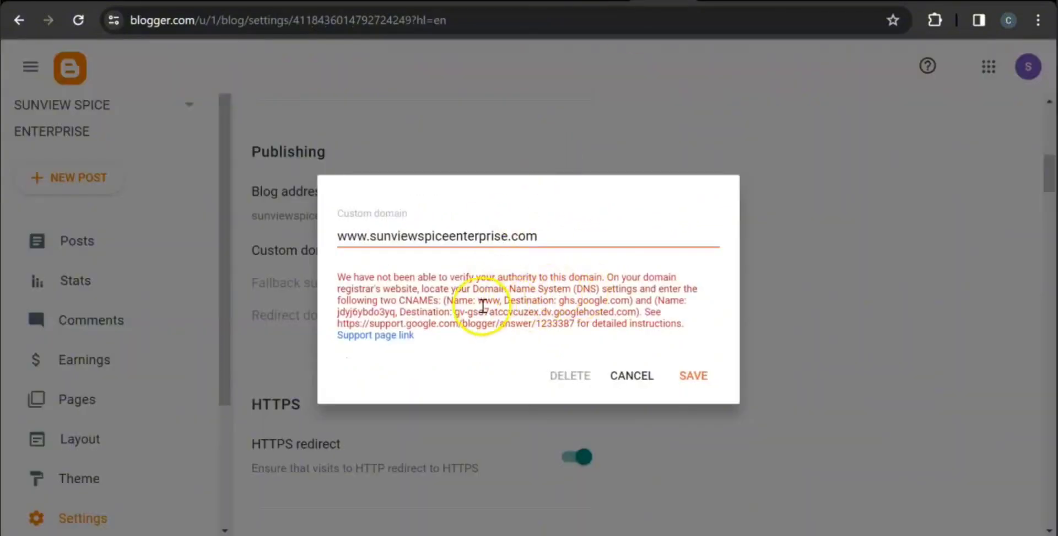
pyautogui.moveTo(498, 302); pyautogui.dragTo(499, 302)
pyautogui.click(537, 299)
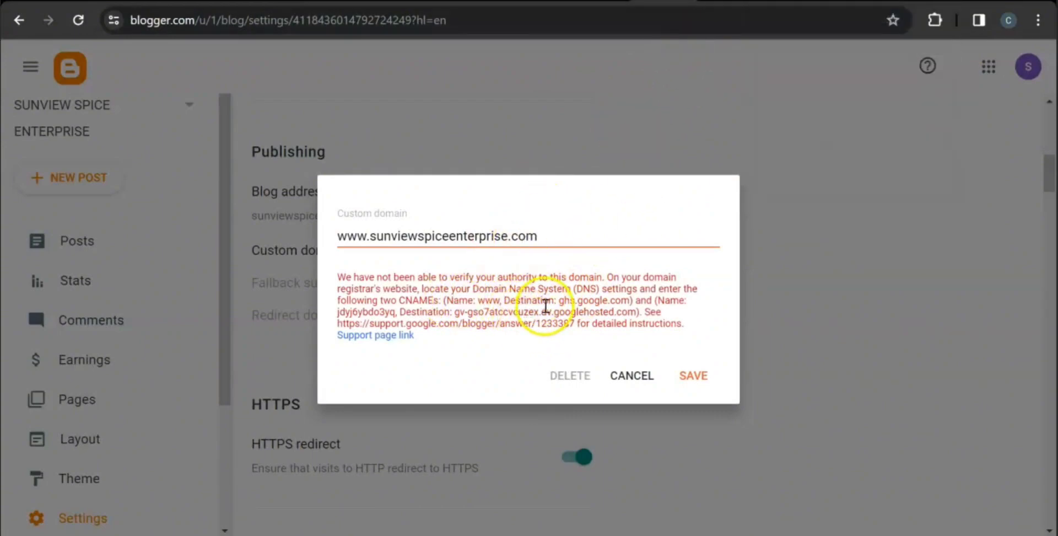
pyautogui.click(708, 3)
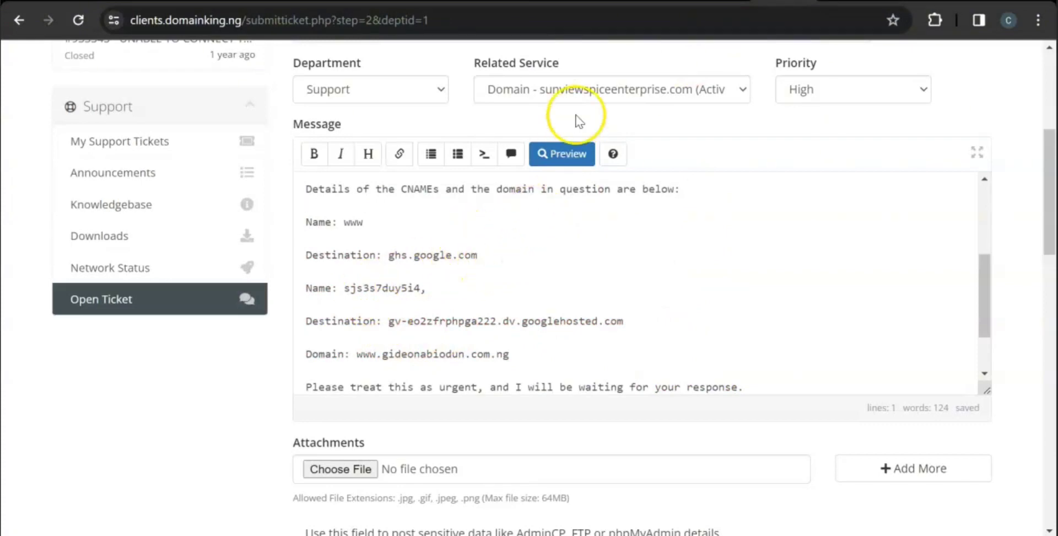
# Replace the second CNAME's name in the ticket message with jdyj6ybdo3yq, copied from Blogger's custom domain dialog.
pyautogui.click(661, 2)
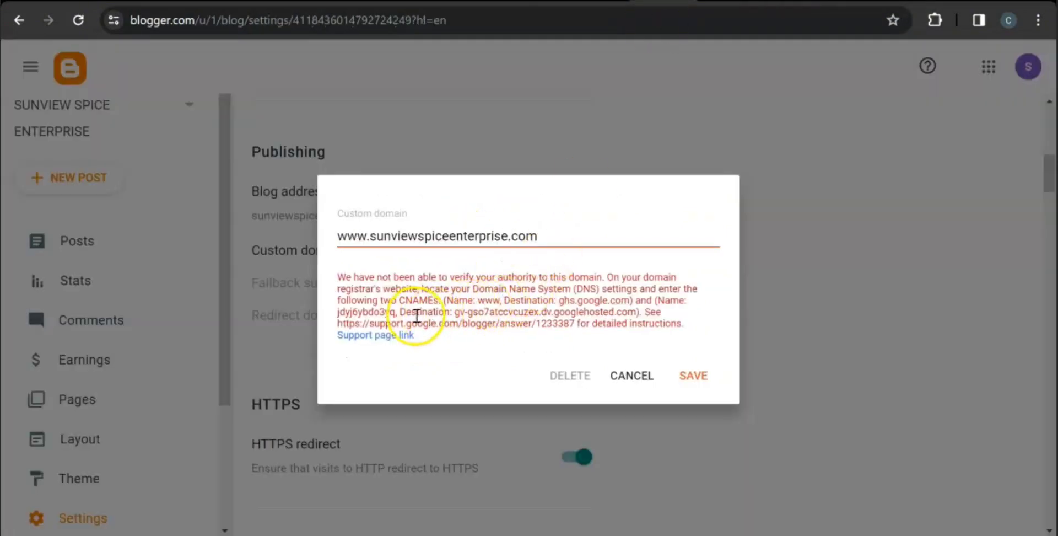
pyautogui.moveTo(337, 314); pyautogui.dragTo(351, 312)
pyautogui.doubleClick(353, 311)
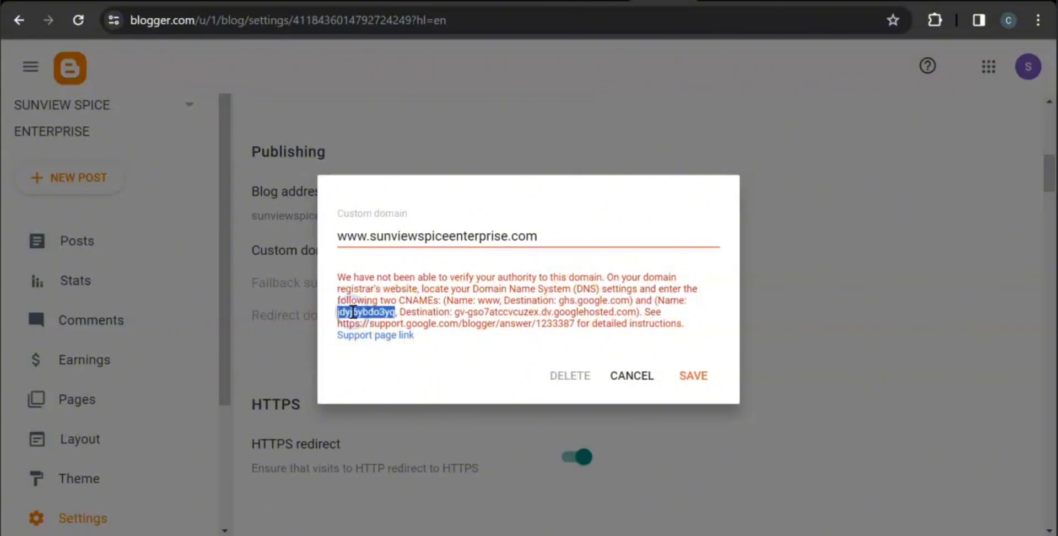
pyautogui.click(398, 1)
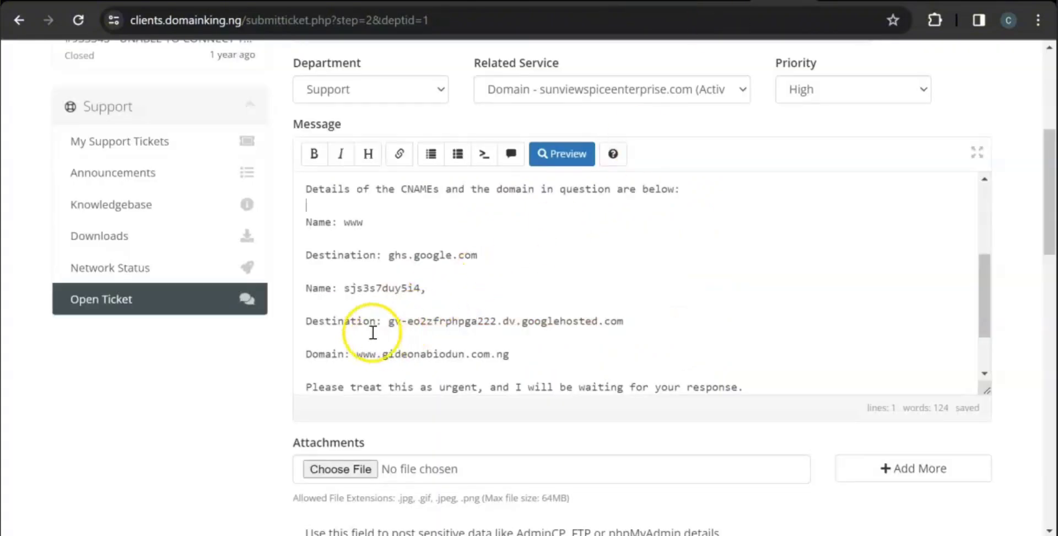
pyautogui.click(364, 288)
pyautogui.doubleClick(364, 288)
pyautogui.write('jdyj6ybdo3yq')
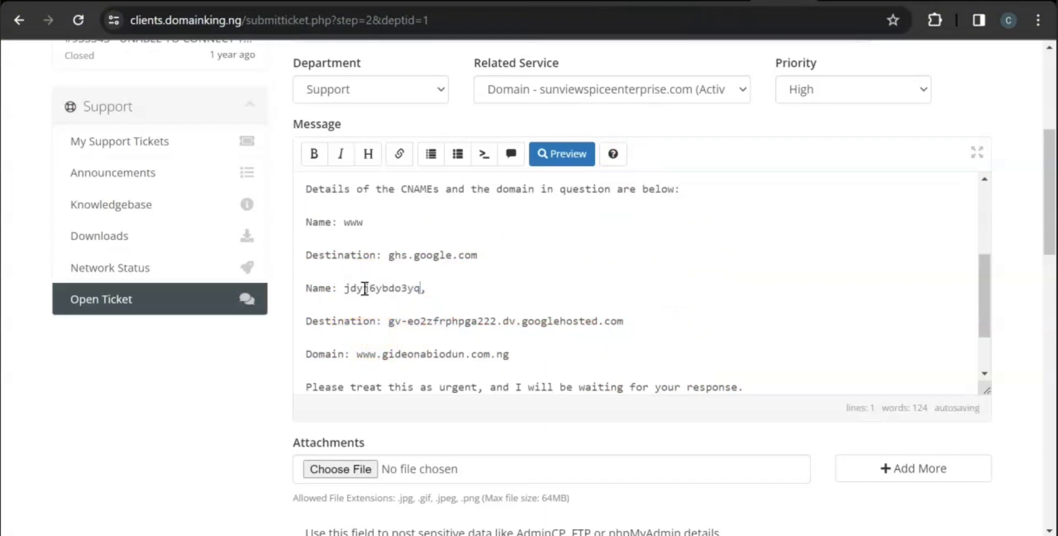
pyautogui.hotkey('ctrl', 'z')
pyautogui.write('jdyj6ybdo3yq')
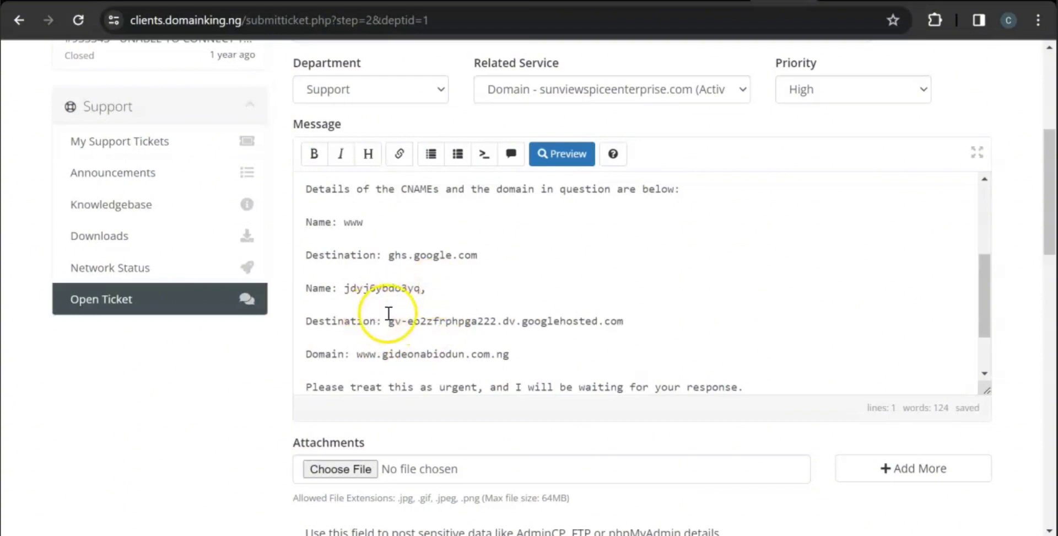
# Replace the second CNAME's destination in the ticket message with gv-gso7atccvcuzex.dv.googlehosted.com, copied from Blogger.
pyautogui.click(664, 1)
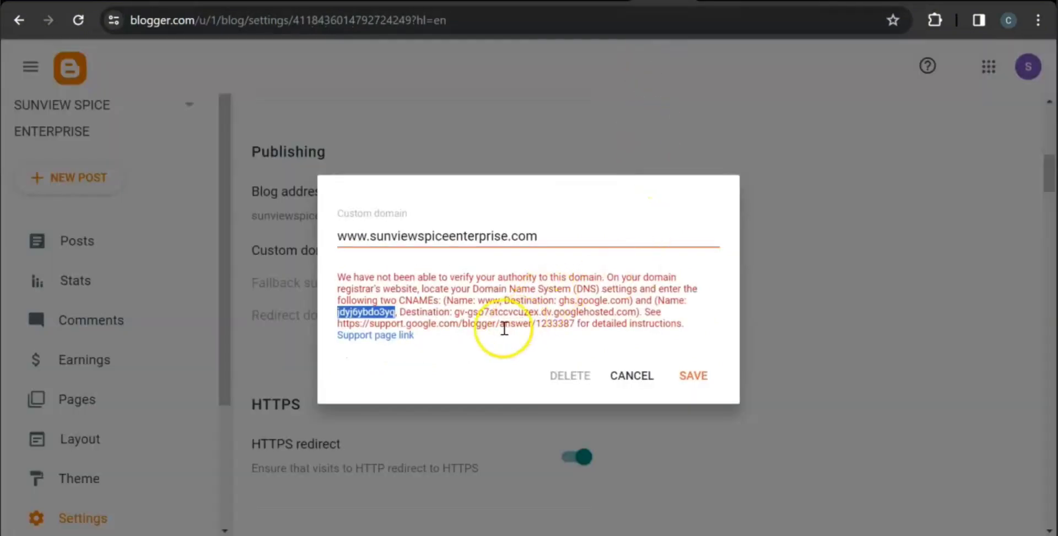
pyautogui.moveTo(456, 315); pyautogui.dragTo(637, 310)
pyautogui.hotkey('ctrl', 'c')
pyautogui.click(784, 0)
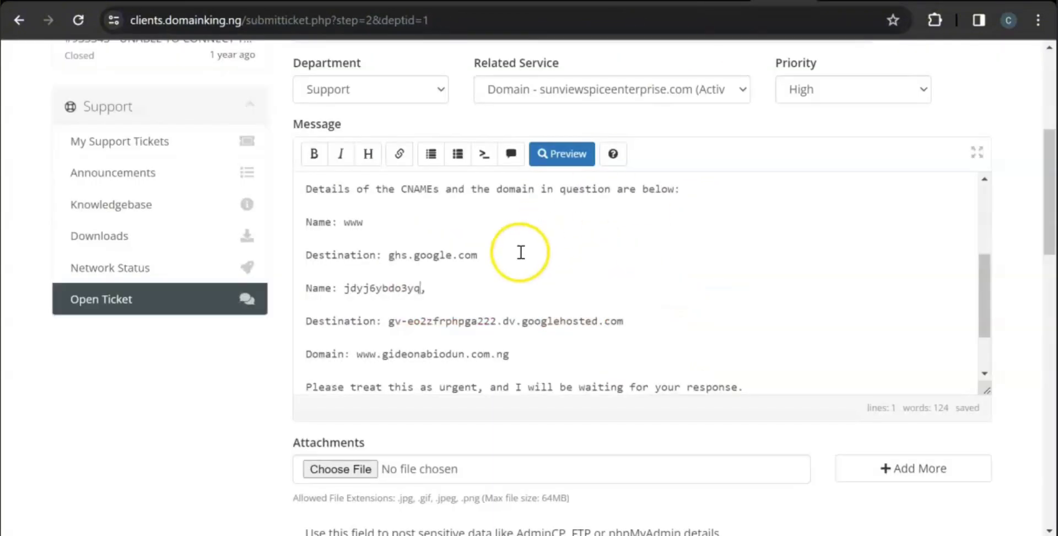
pyautogui.moveTo(392, 327); pyautogui.dragTo(622, 318)
pyautogui.hotkey('ctrl', 'v')
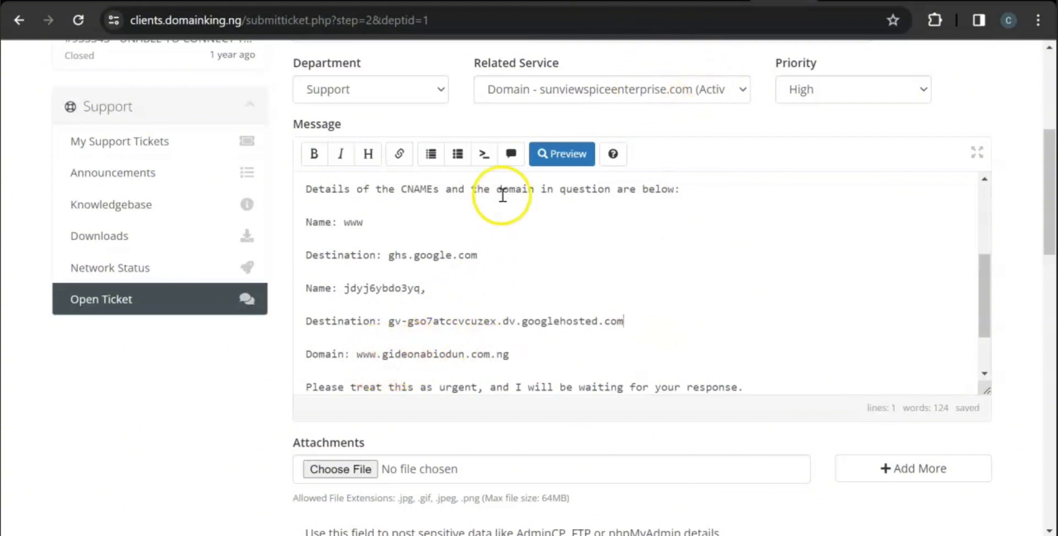
pyautogui.click(590, 90)
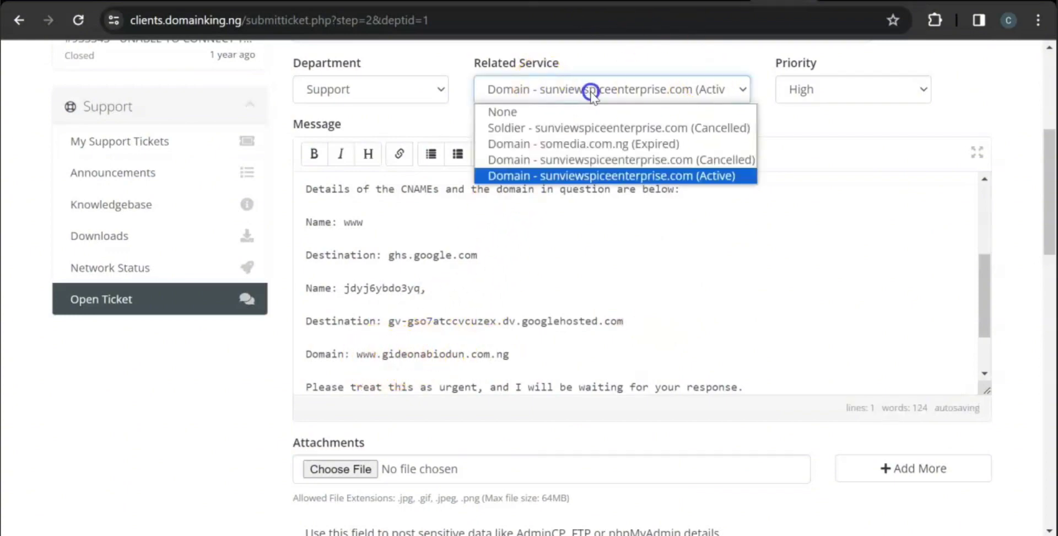
pyautogui.click(622, 94)
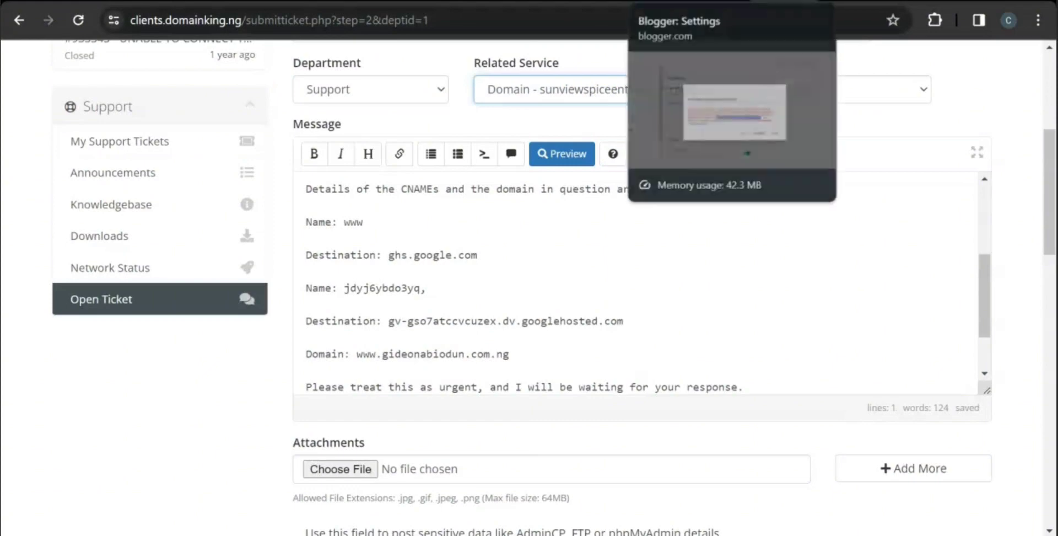
pyautogui.click(664, 2)
pyautogui.doubleClick(468, 237)
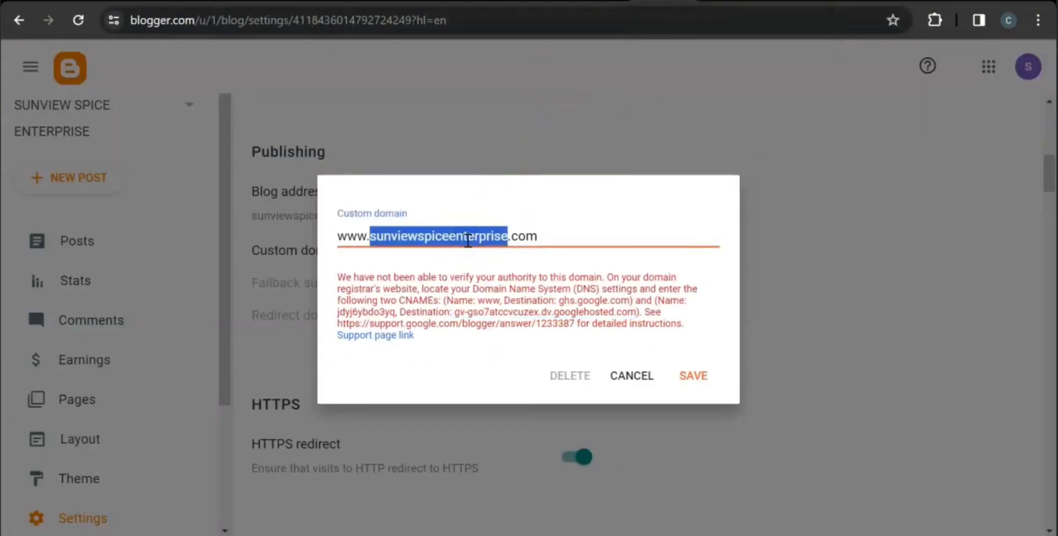
pyautogui.hotkey('ctrl', 'a')
pyautogui.hotkey('ctrl', 'c')
pyautogui.click(784, 2)
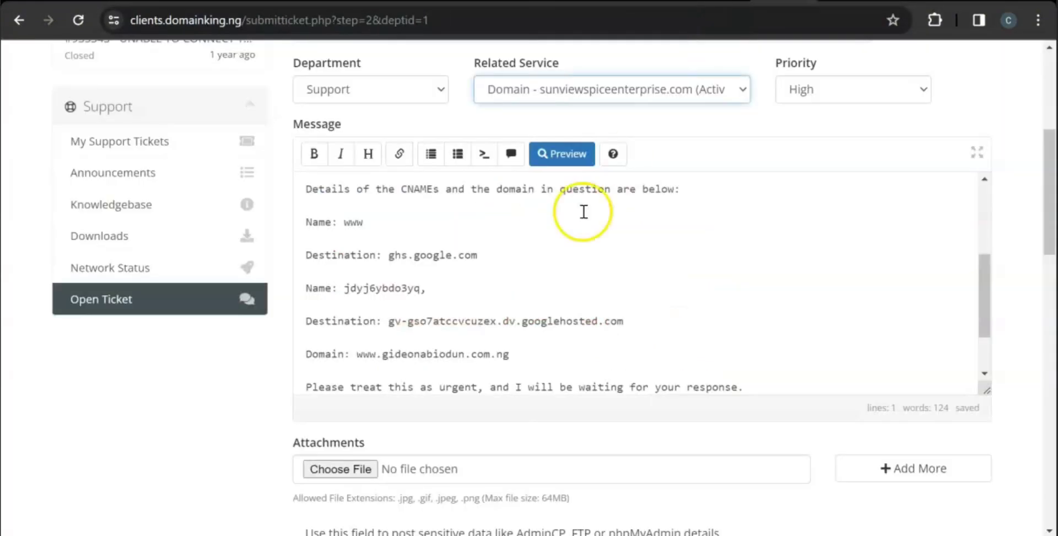
pyautogui.moveTo(357, 355); pyautogui.dragTo(513, 354)
pyautogui.hotkey('ctrl', 'v')
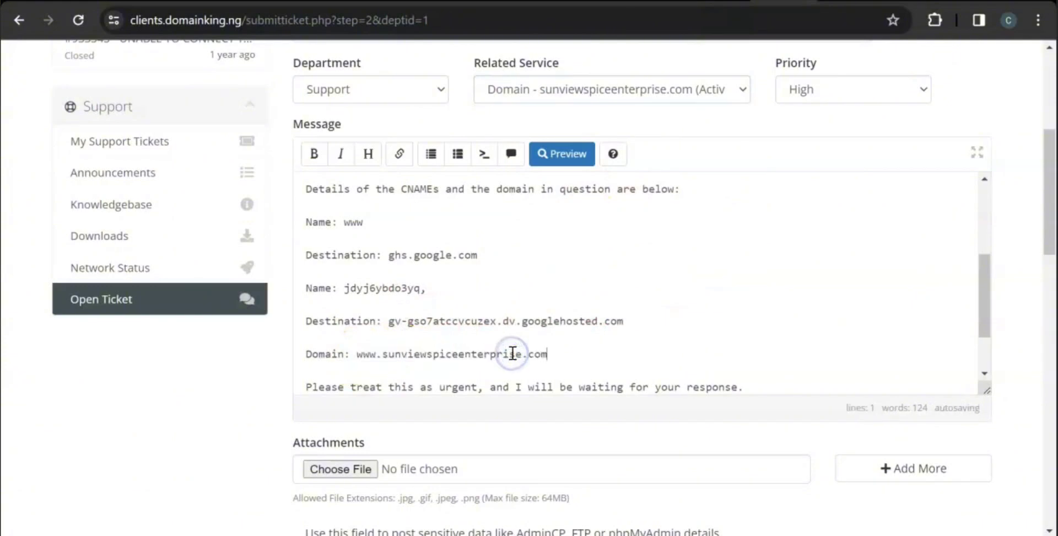
# Attach the Blogger screenshot Blogll.png from the Downloads folder to the ticket.
pyautogui.scroll(-2, 579, 329)
pyautogui.scroll(-1, 579, 329)
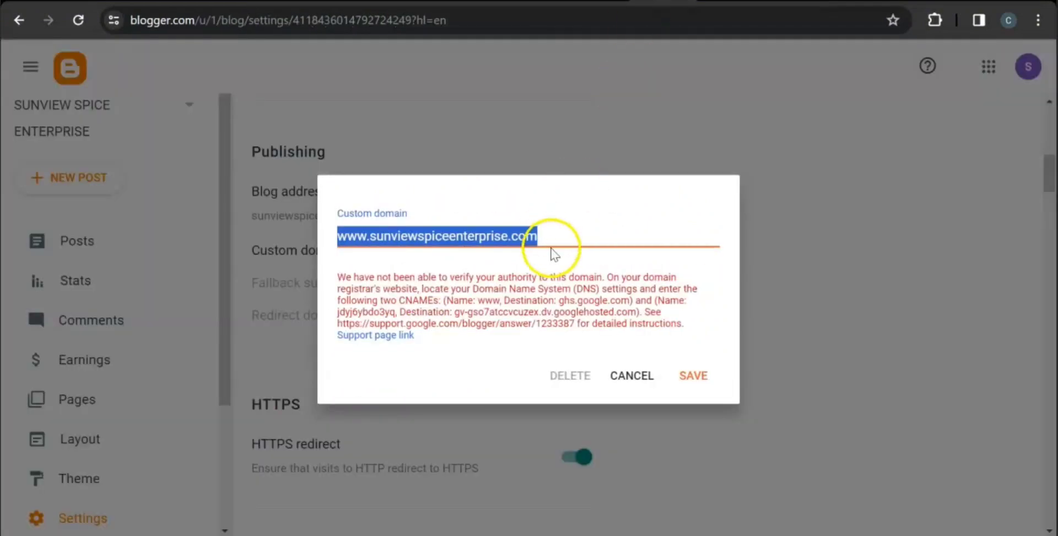
pyautogui.click(544, 259)
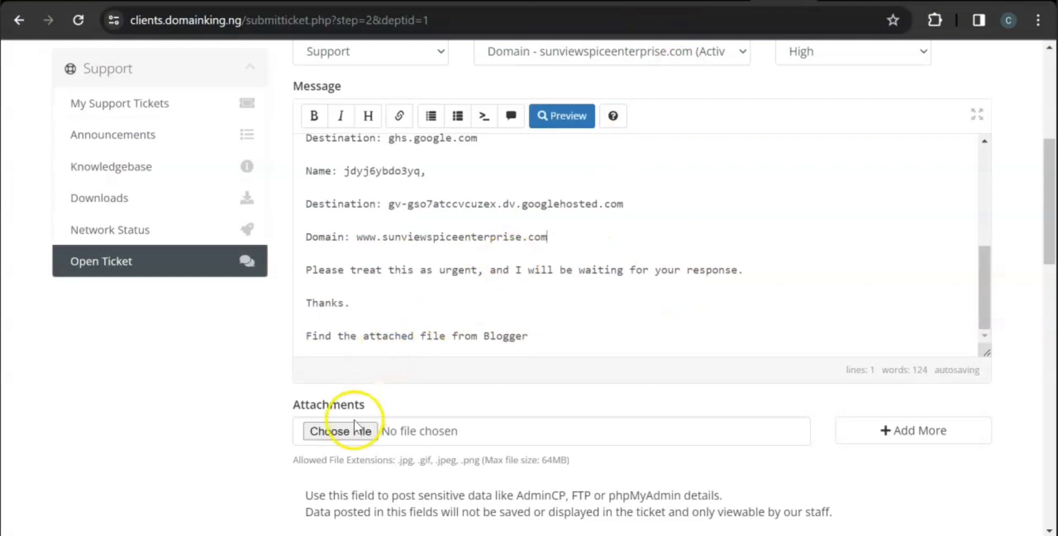
pyautogui.click(337, 428)
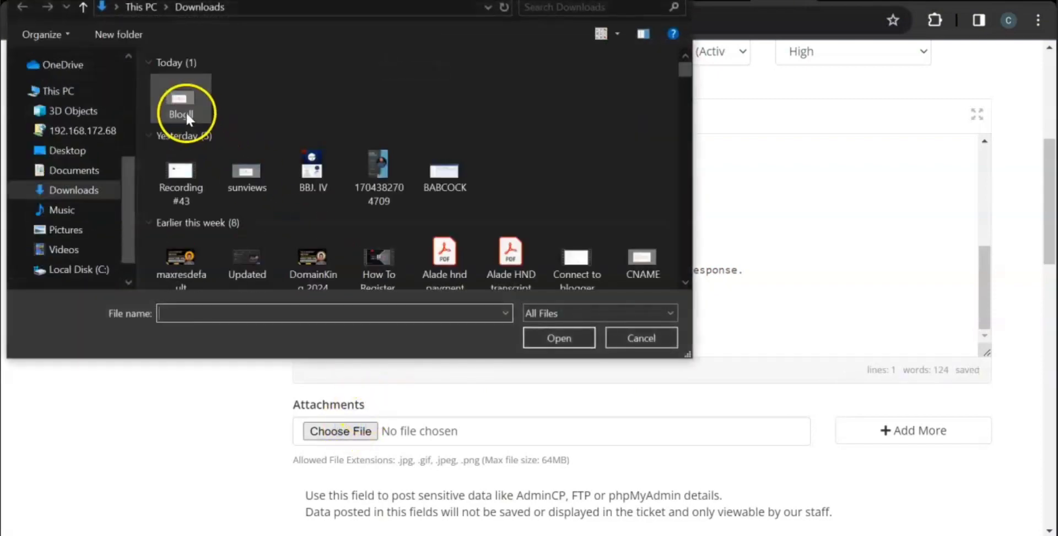
pyautogui.click(185, 103)
pyautogui.click(559, 337)
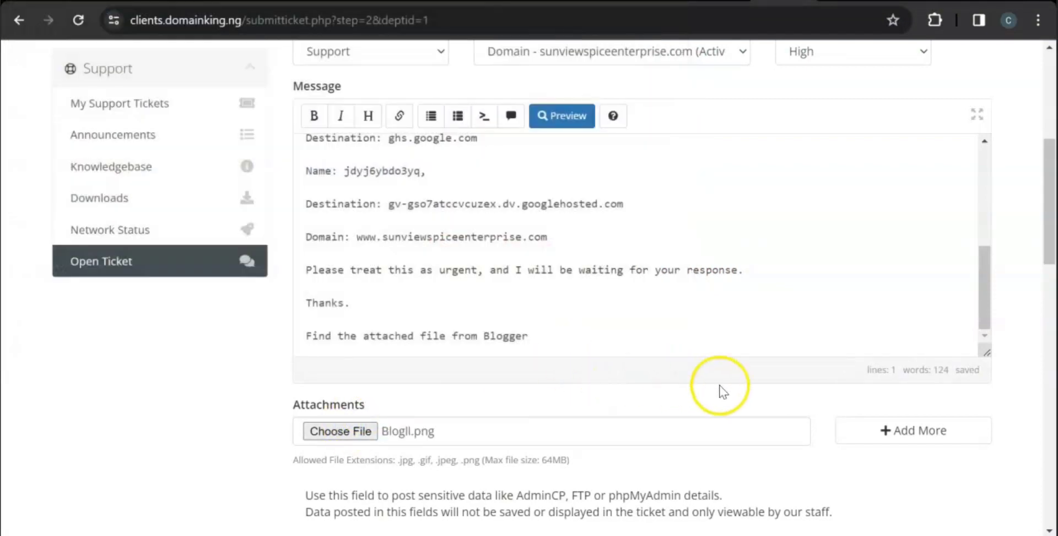
# Complete the reCAPTCHA check and submit the support ticket.
pyautogui.scroll(-4, 1052, 275)
pyautogui.moveTo(1052, 276); pyautogui.dragTo(1051, 434)
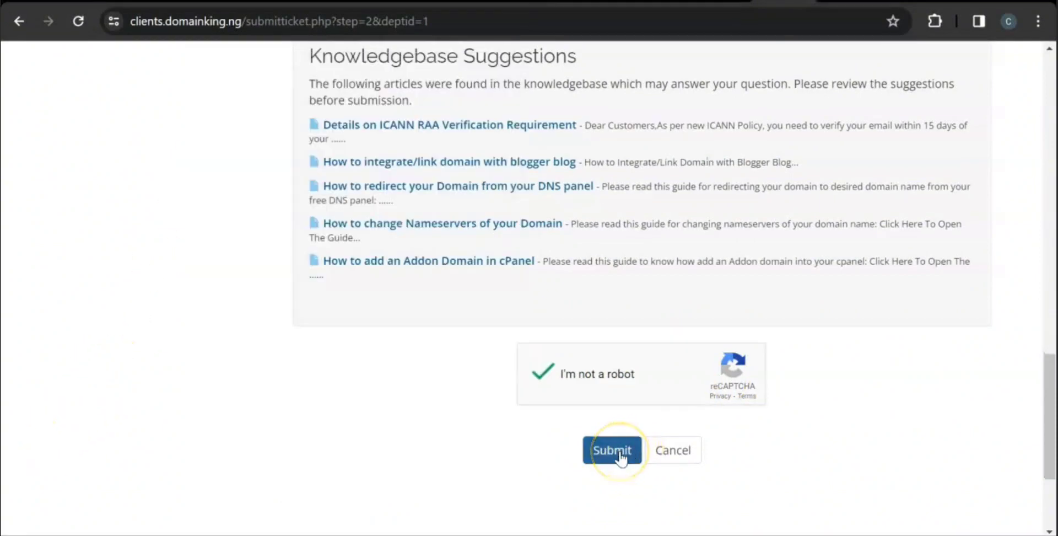
pyautogui.click(617, 451)
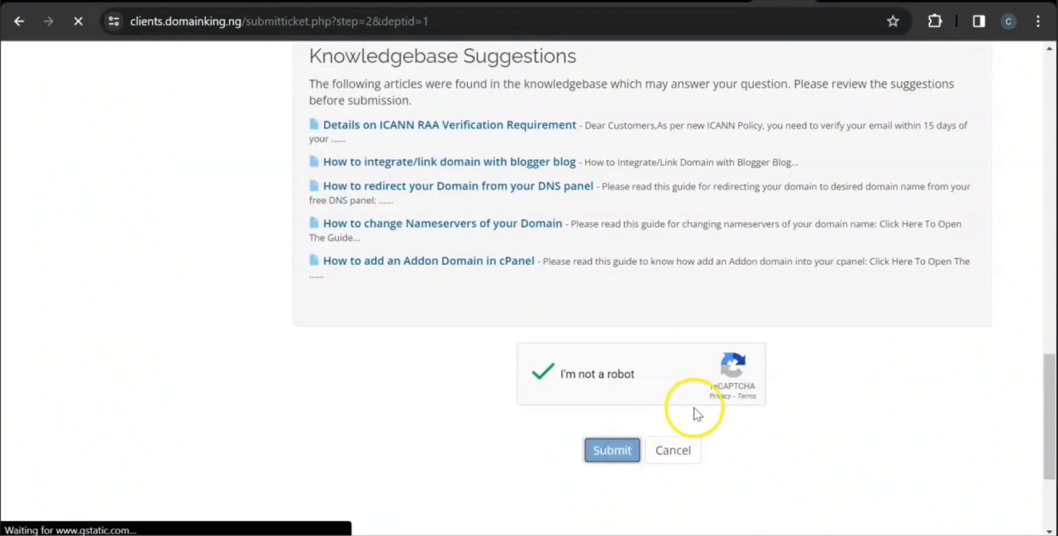
pyautogui.moveTo(1052, 380); pyautogui.dragTo(1052, 118)
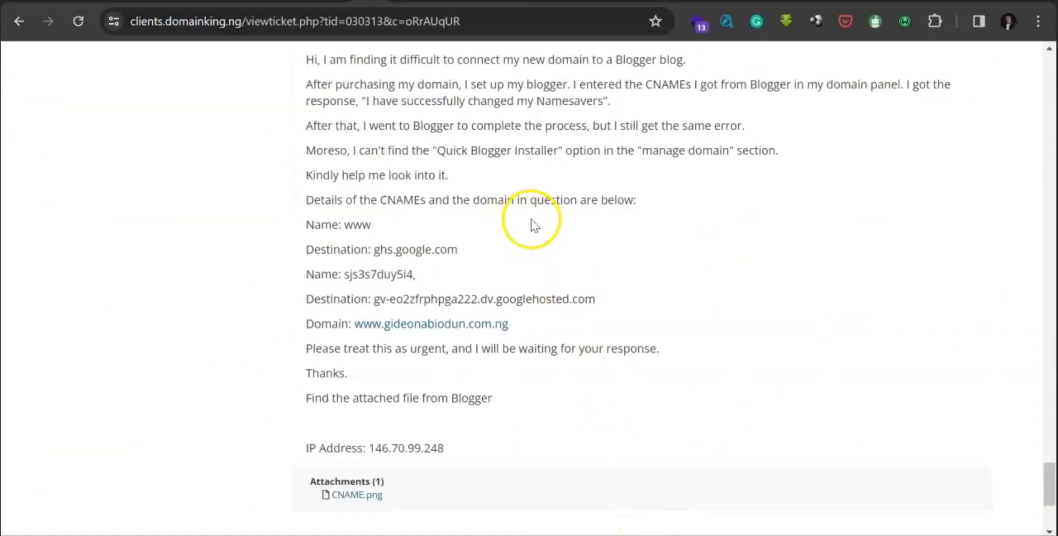
# Read the support staff's replies in the earlier Blogger domain ticket and in the new sunviewspiceenterprise.com ticket.
pyautogui.scroll(13, 531, 217)
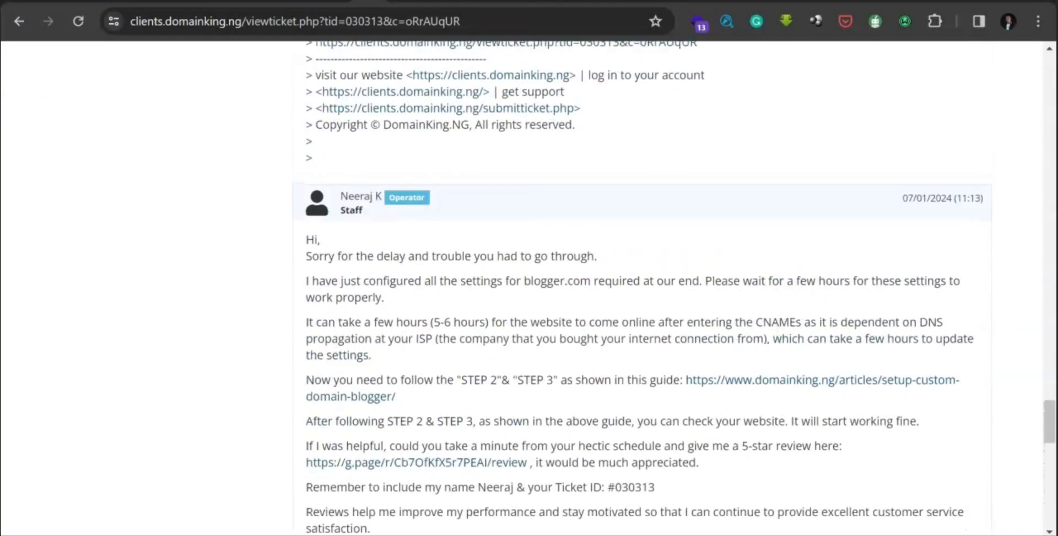
pyautogui.scroll(-1, 530, 287)
pyautogui.scroll(-1, 675, 292)
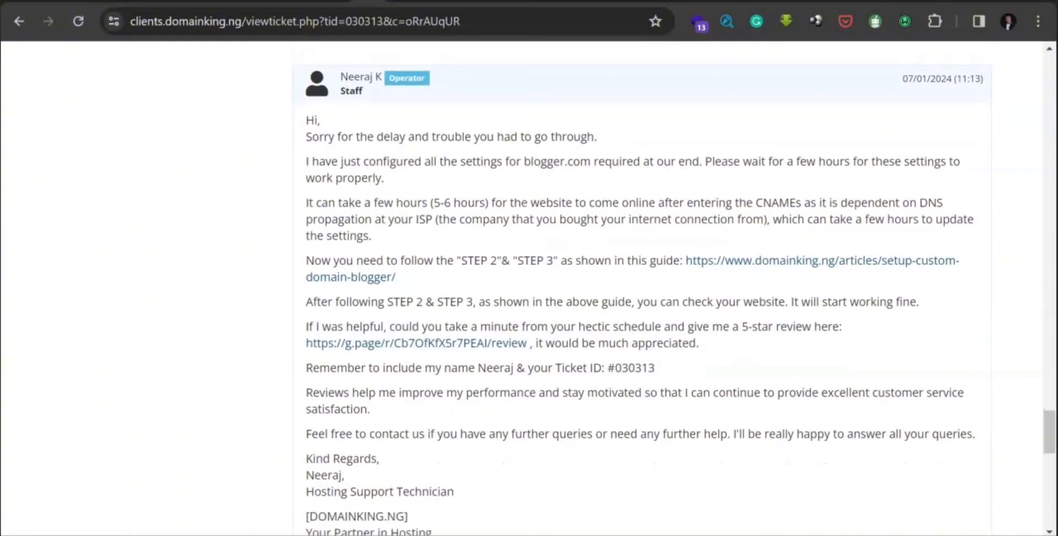
pyautogui.scroll(-2, 675, 287)
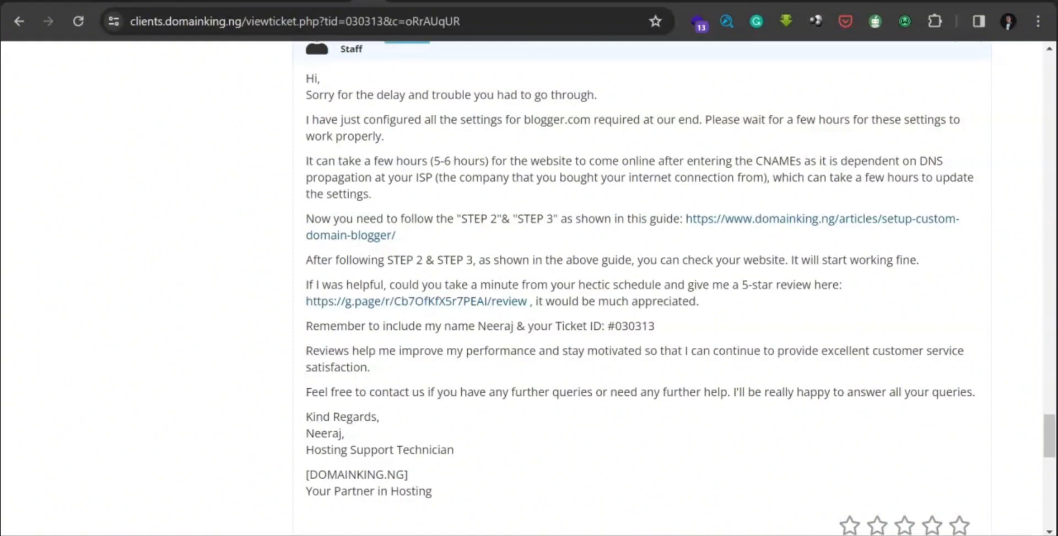
pyautogui.scroll(-1, 642, 286)
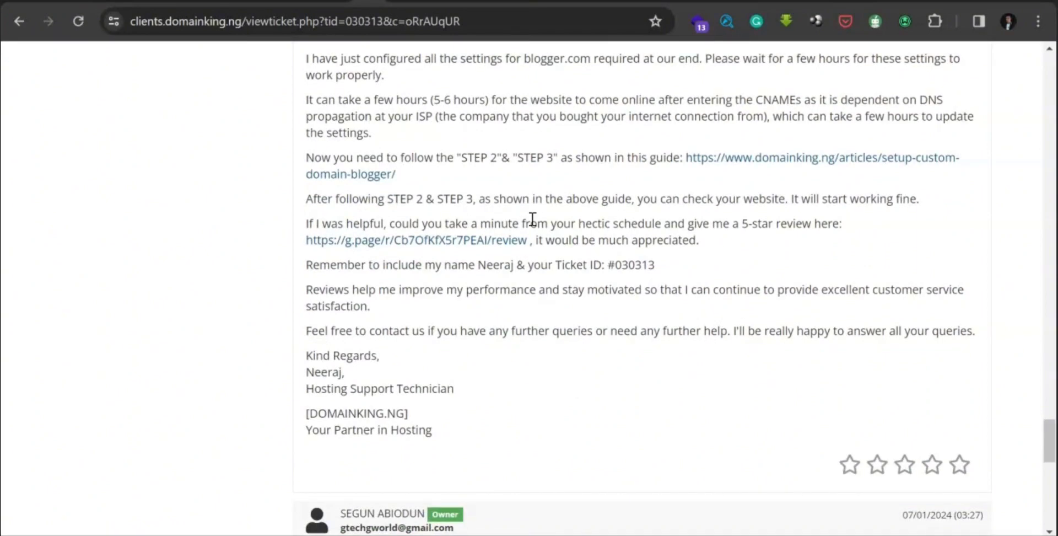
pyautogui.scroll(1, 533, 219)
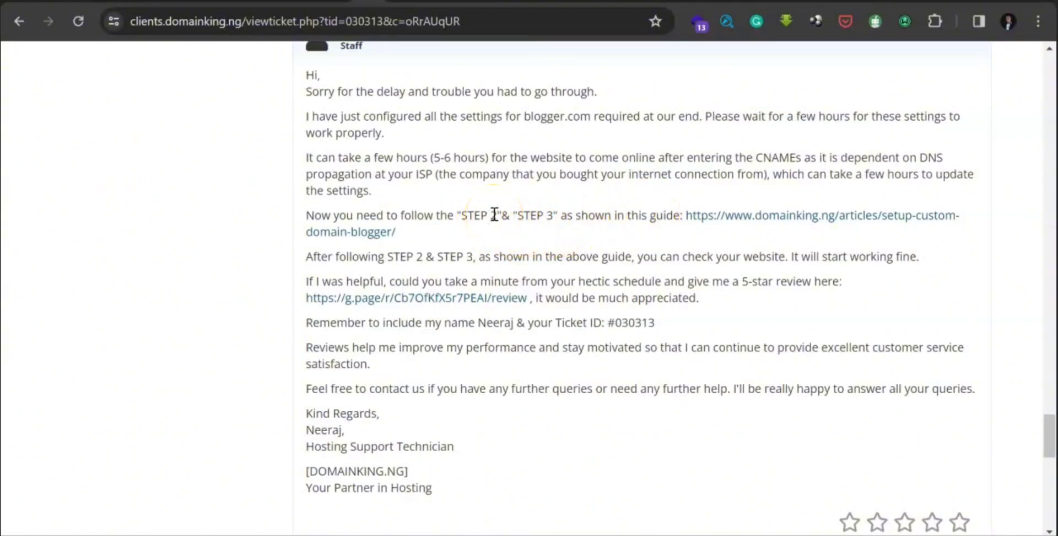
pyautogui.scroll(1, 494, 215)
pyautogui.scroll(-1, 495, 215)
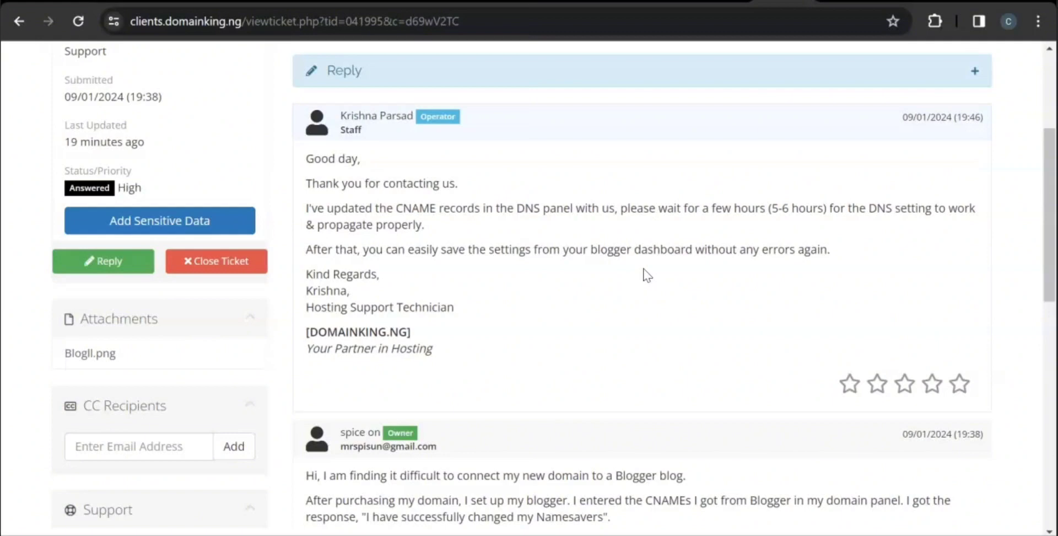
pyautogui.scroll(-8, 569, 295)
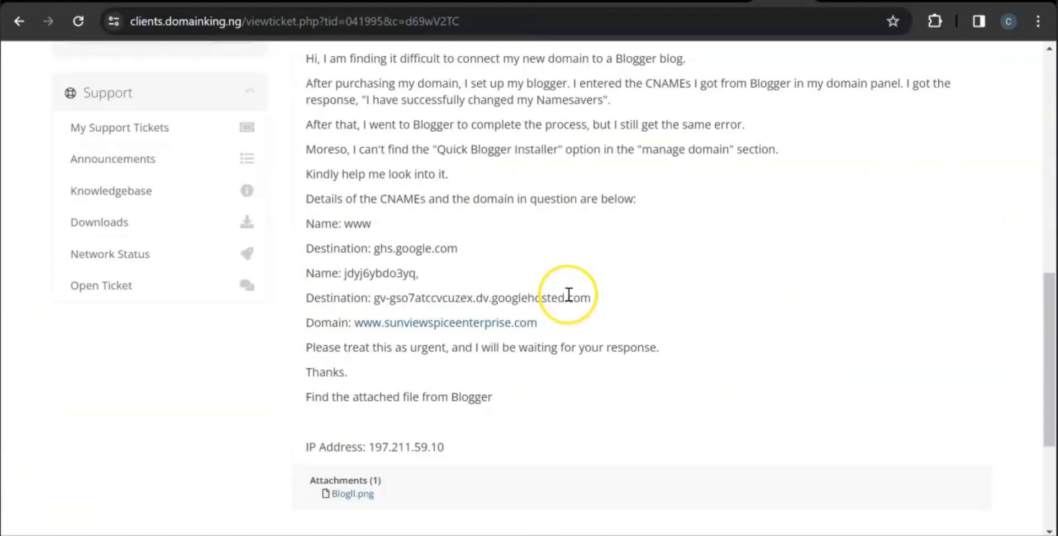
pyautogui.scroll(8, 481, 262)
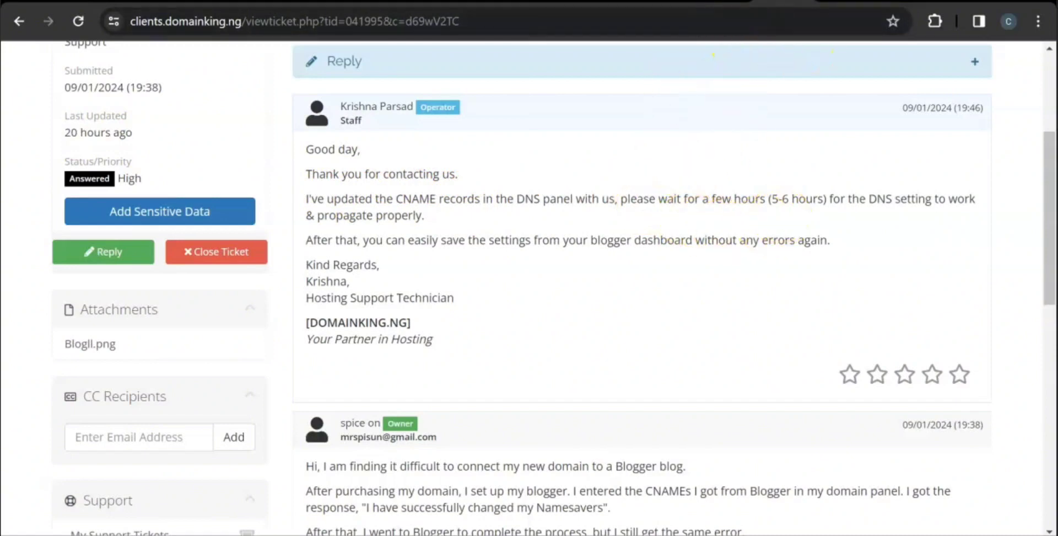
pyautogui.click(663, 1)
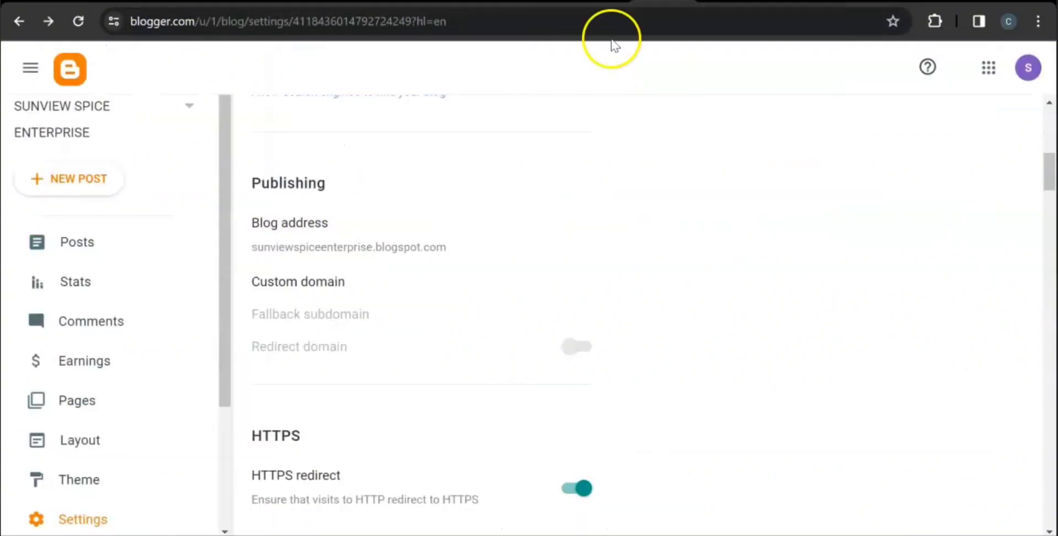
pyautogui.click(308, 285)
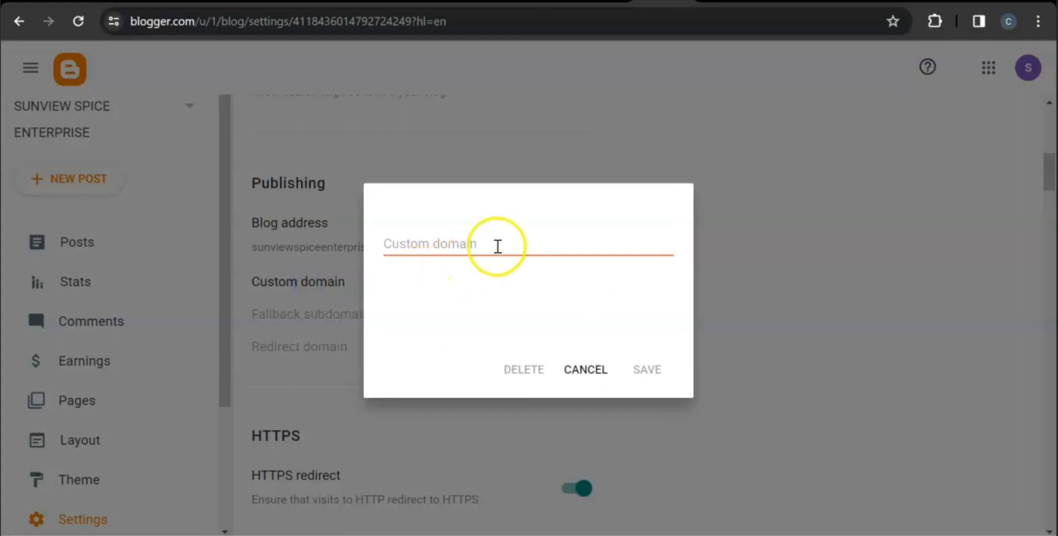
pyautogui.click(499, 245)
pyautogui.write('www.sunviewspiceenterprise.com')
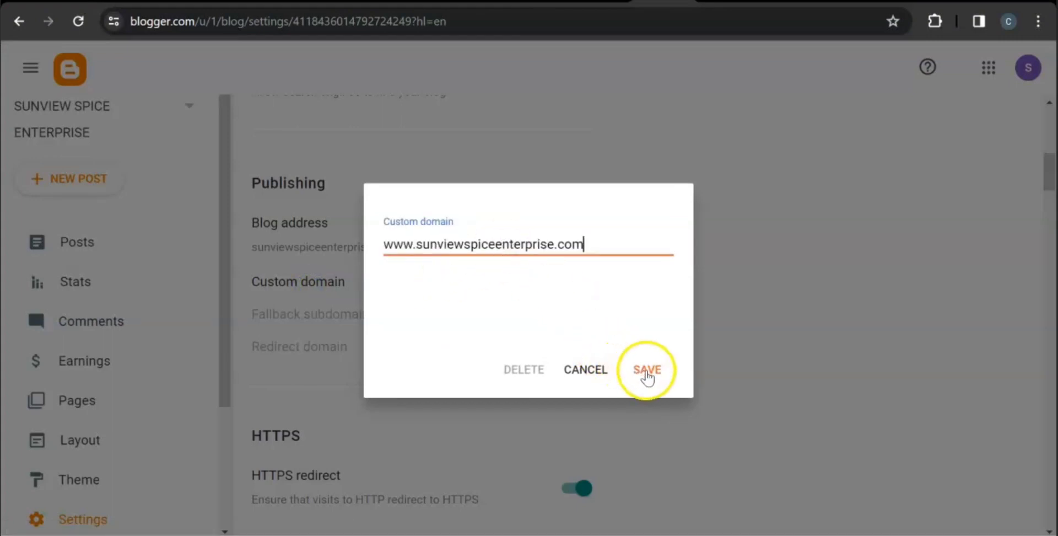
pyautogui.click(647, 370)
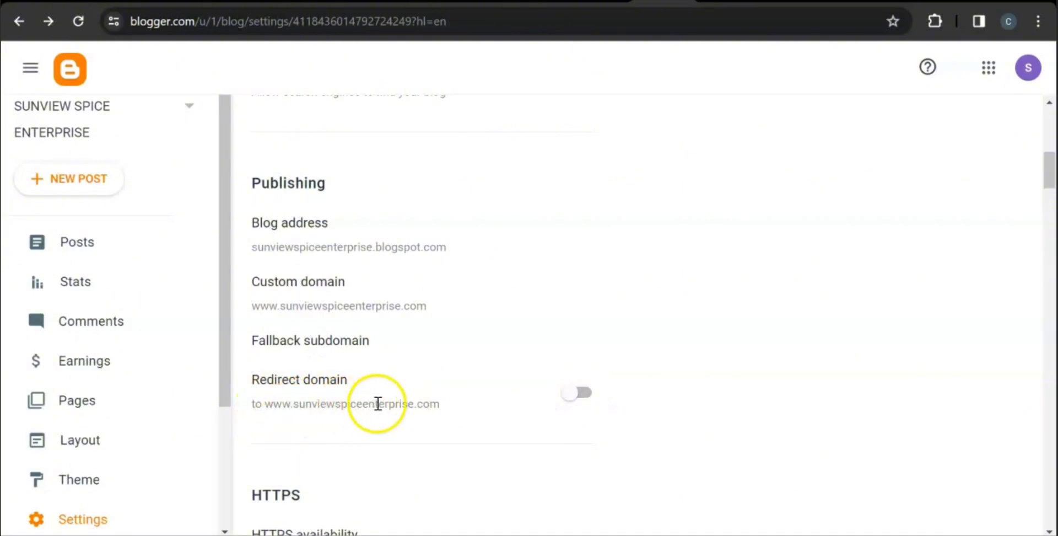
pyautogui.click(585, 393)
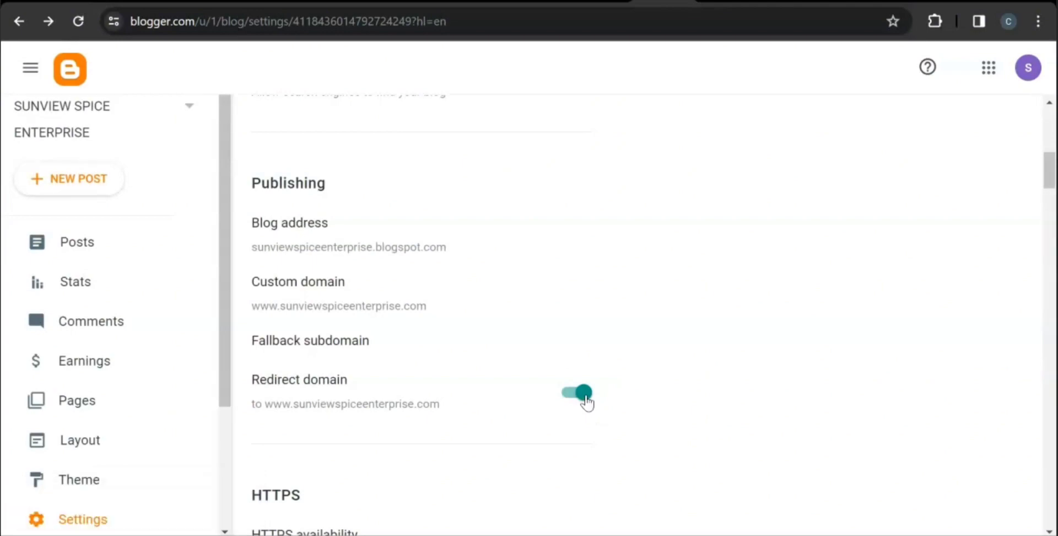
pyautogui.scroll(-3, 587, 403)
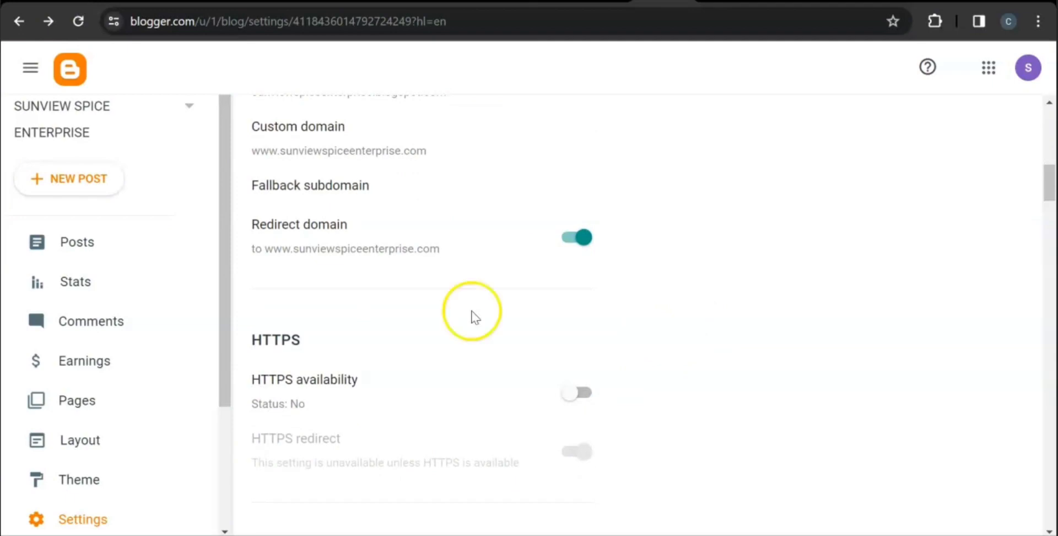
pyautogui.scroll(-1, 468, 339)
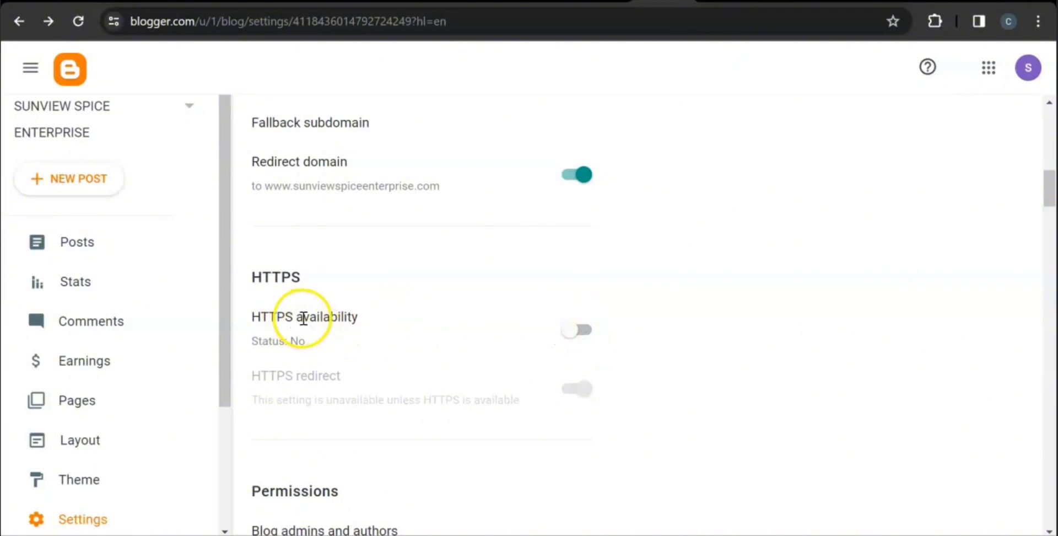
pyautogui.click(573, 329)
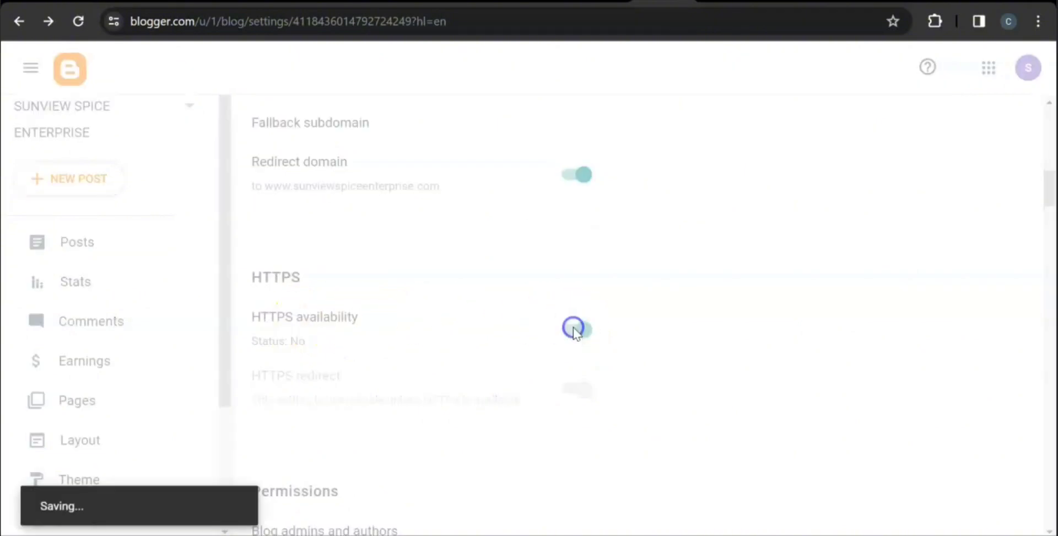
pyautogui.click(583, 403)
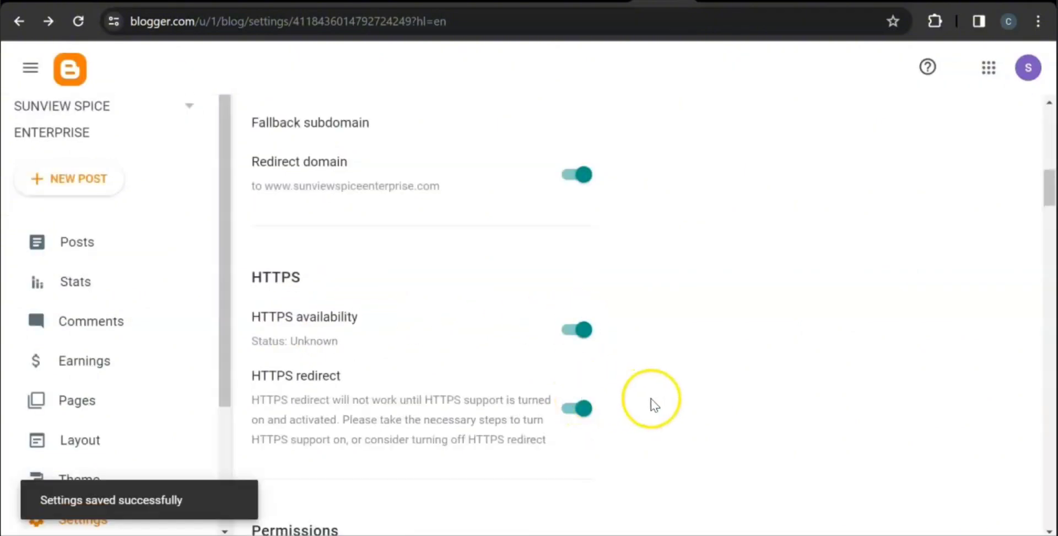
# Examine the blog's custom domain, redirect domain and HTTPS settings, including the address the redirect points to.
pyautogui.scroll(-2, 696, 398)
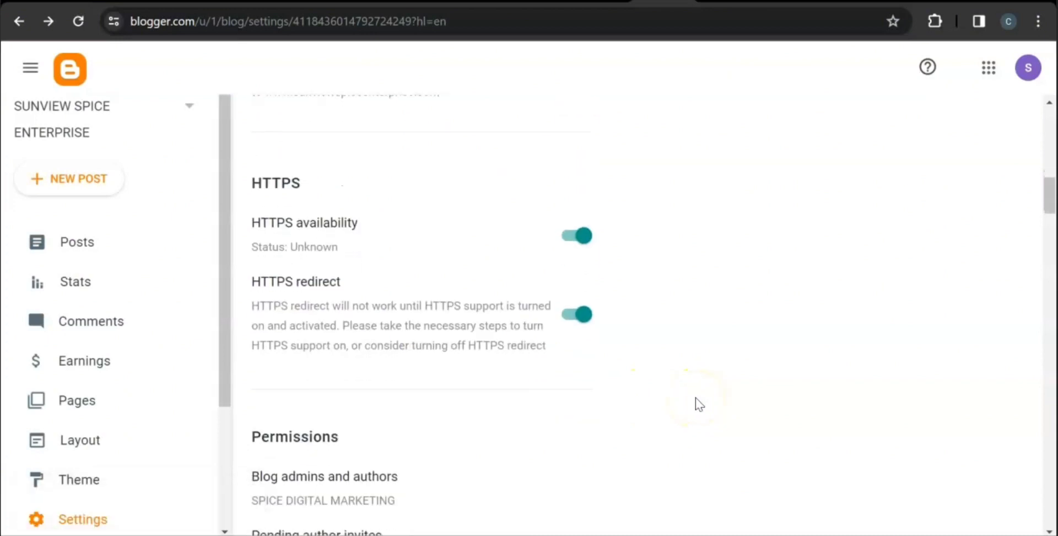
pyautogui.scroll(-2, 696, 398)
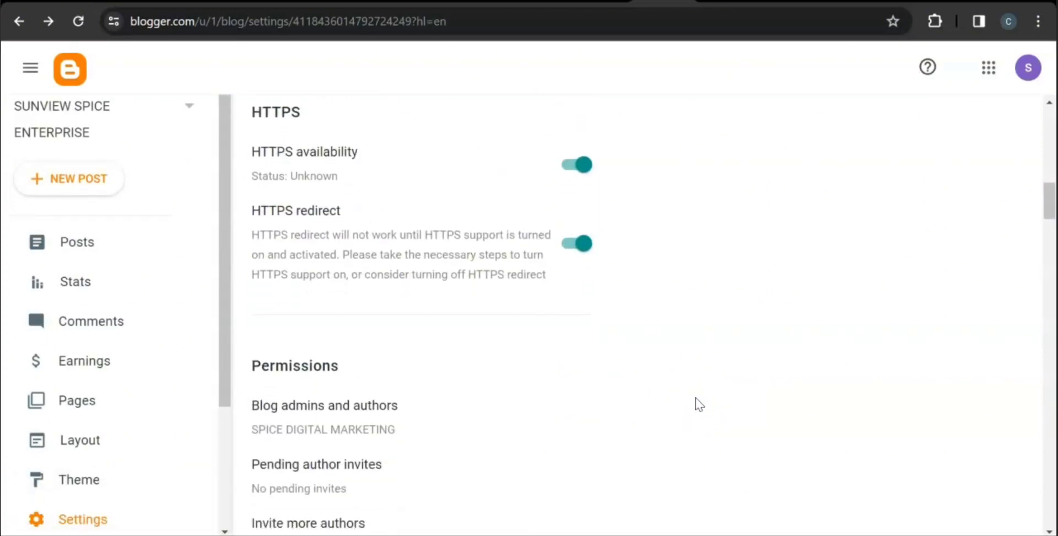
pyautogui.click(617, 324)
pyautogui.scroll(4, 617, 323)
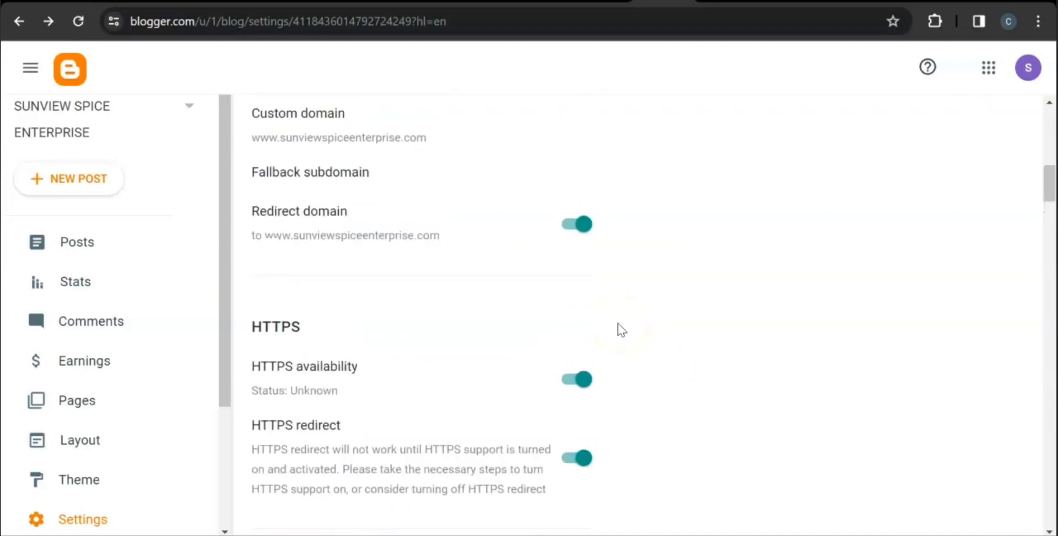
pyautogui.click(499, 284)
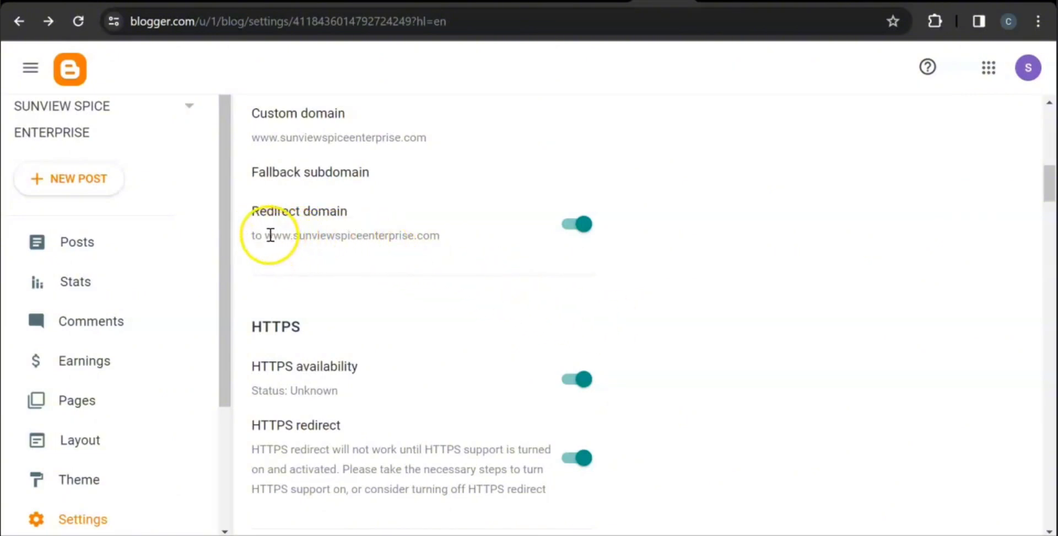
pyautogui.moveTo(267, 235); pyautogui.dragTo(446, 238)
pyautogui.click(434, 261)
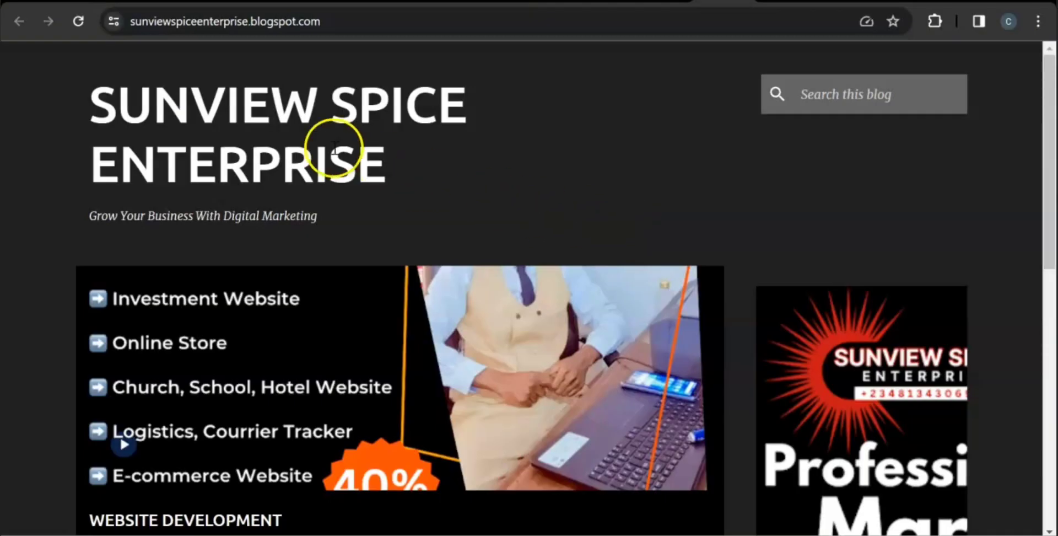
# View the live blog and examine its sunviewspiceenterprise.blogspot.com address.
pyautogui.click(152, 23)
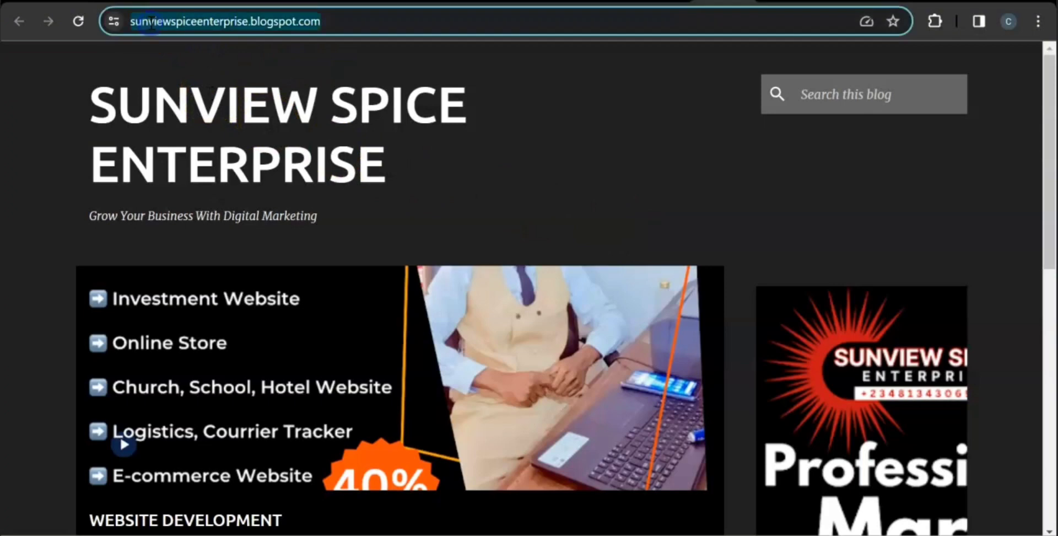
pyautogui.click(174, 21)
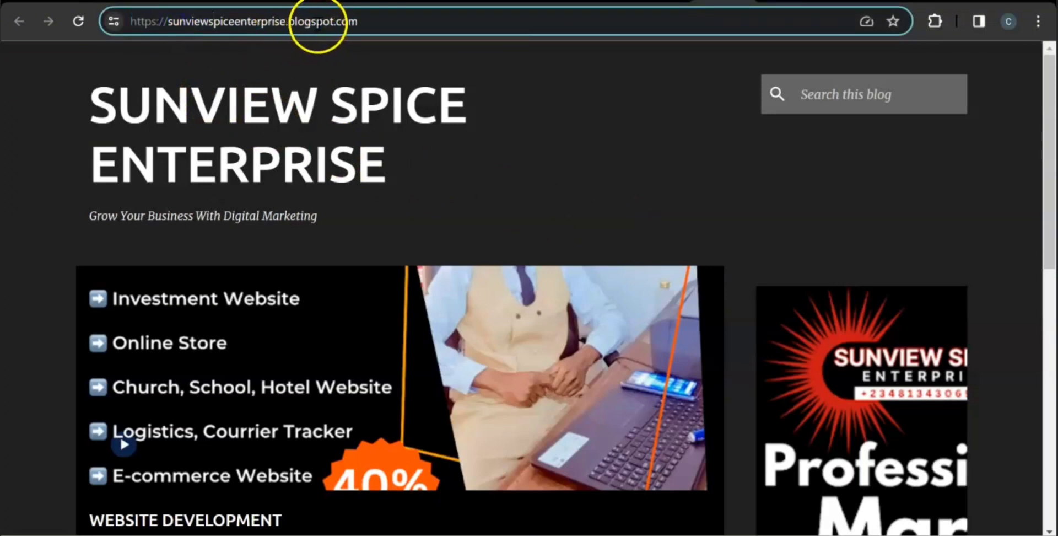
pyautogui.click(382, 55)
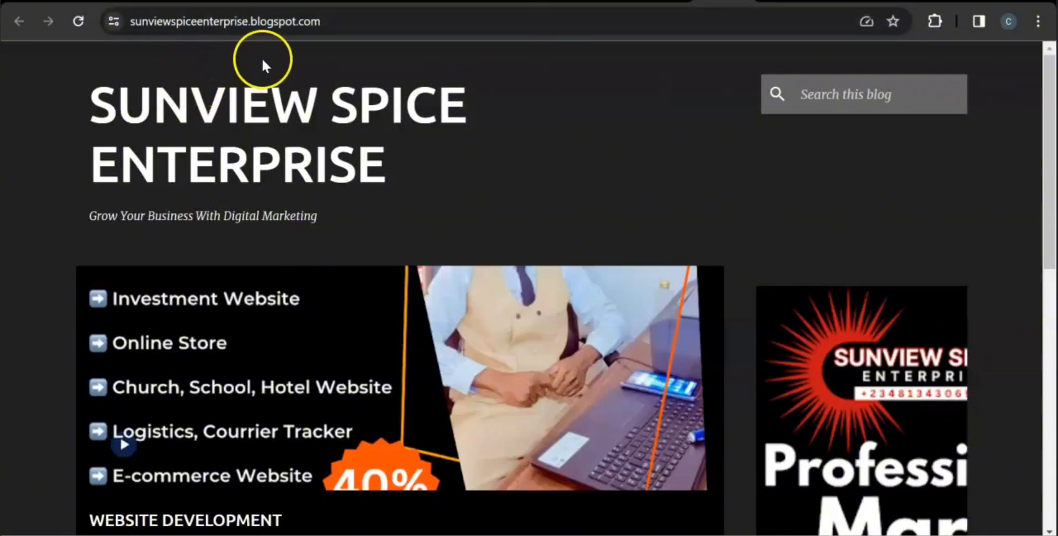
pyautogui.moveTo(259, 24); pyautogui.dragTo(330, 21)
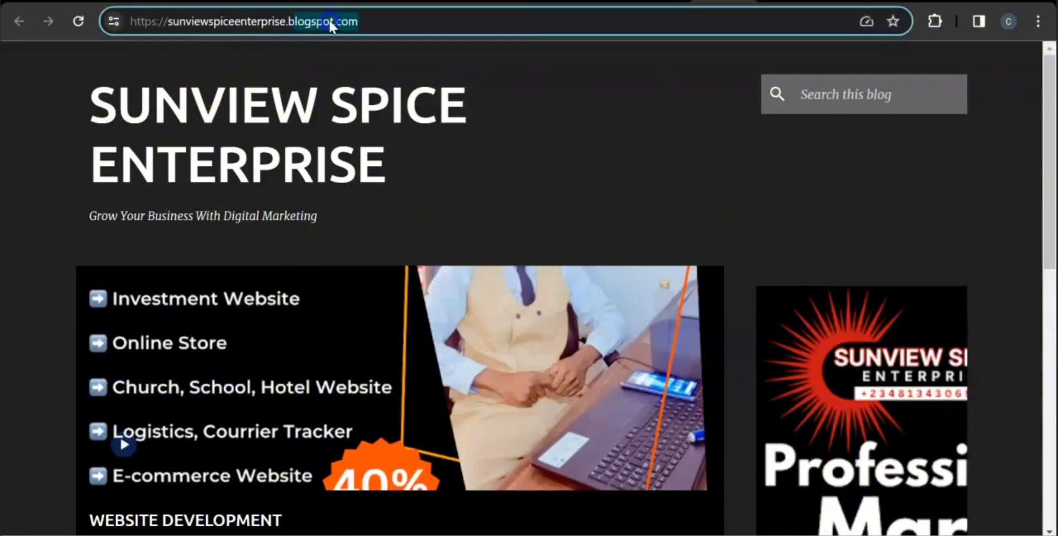
pyautogui.click(177, 23)
# Reload the live blog repeatedly to test its redirect to sunviewspiceenterprise.com, and look through the loaded page.
pyautogui.click(78, 21)
pyautogui.click(24, 160)
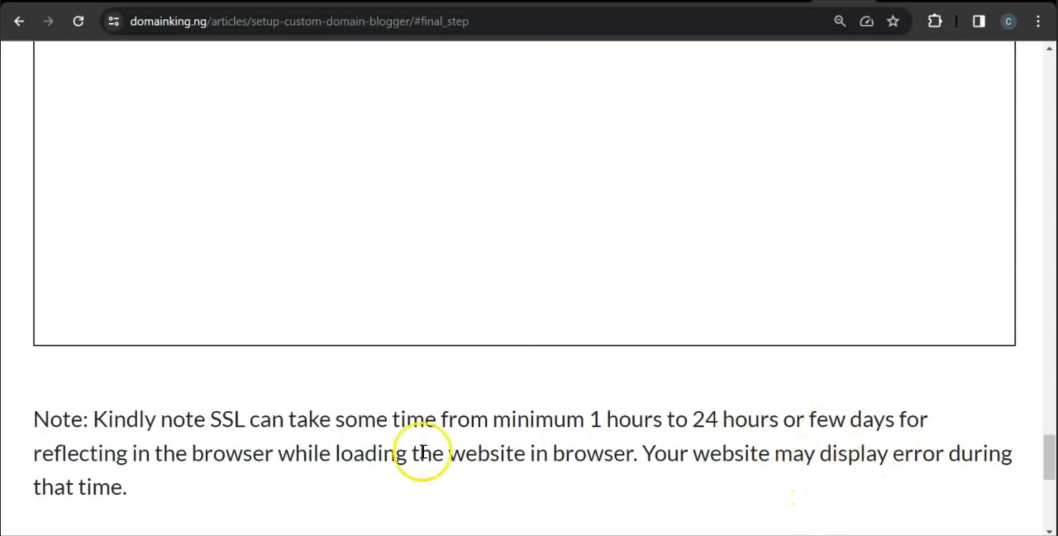
pyautogui.click(724, 1)
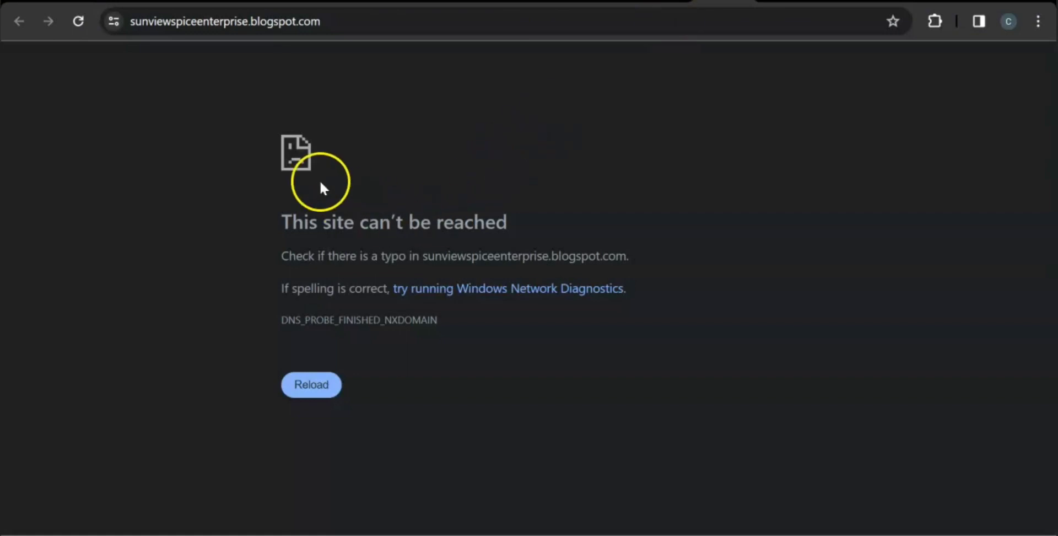
pyautogui.click(79, 23)
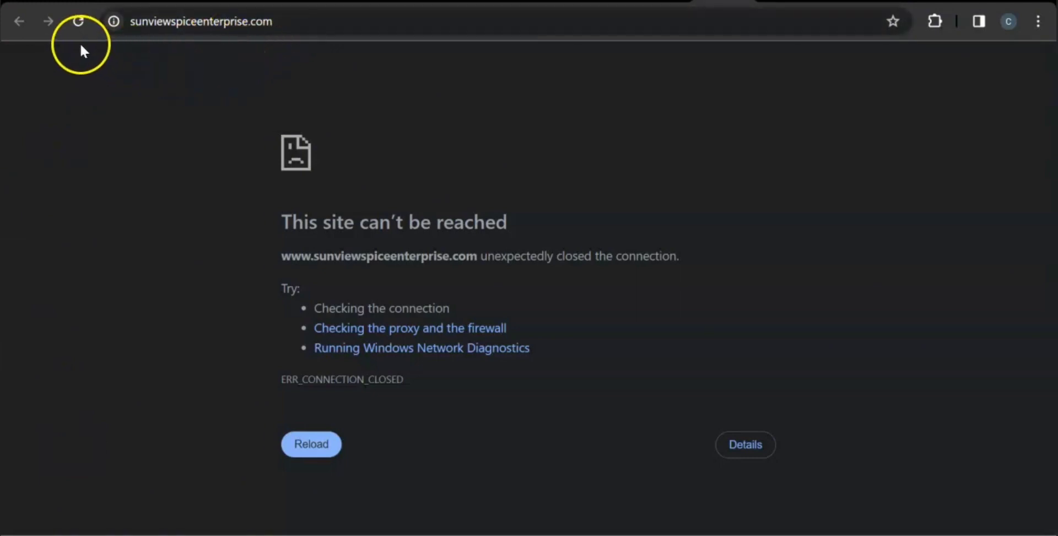
pyautogui.click(78, 23)
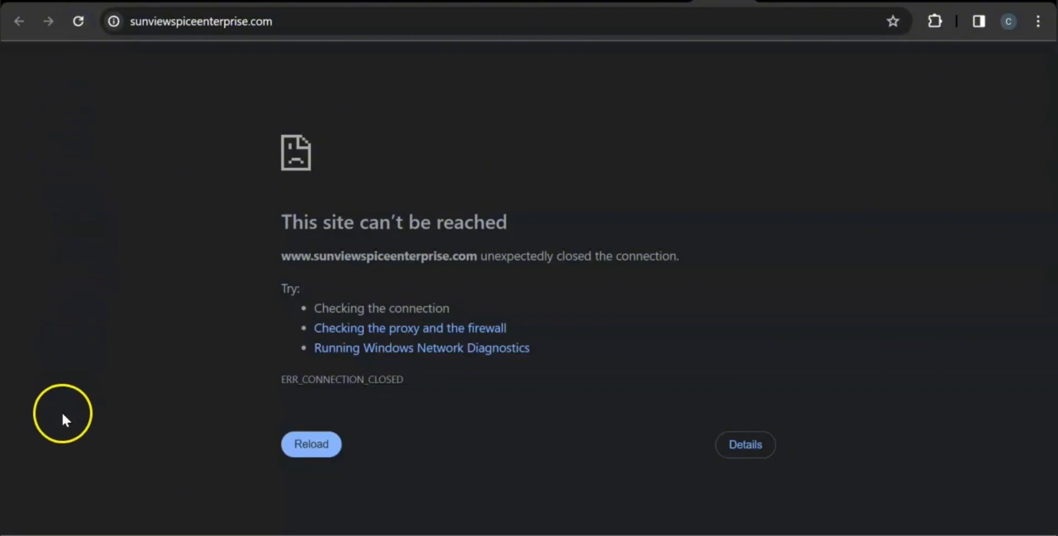
pyautogui.click(82, 23)
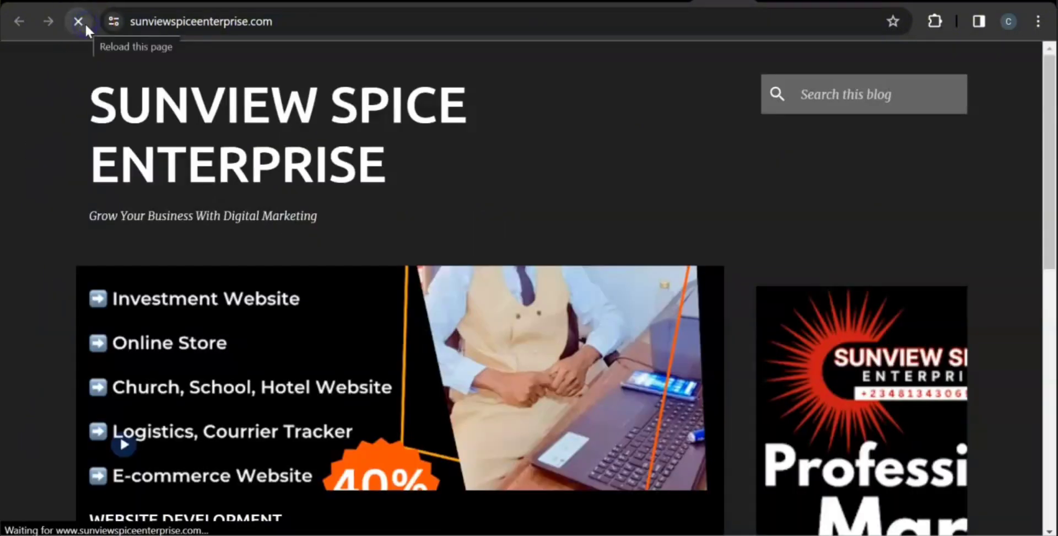
pyautogui.scroll(-2, 404, 243)
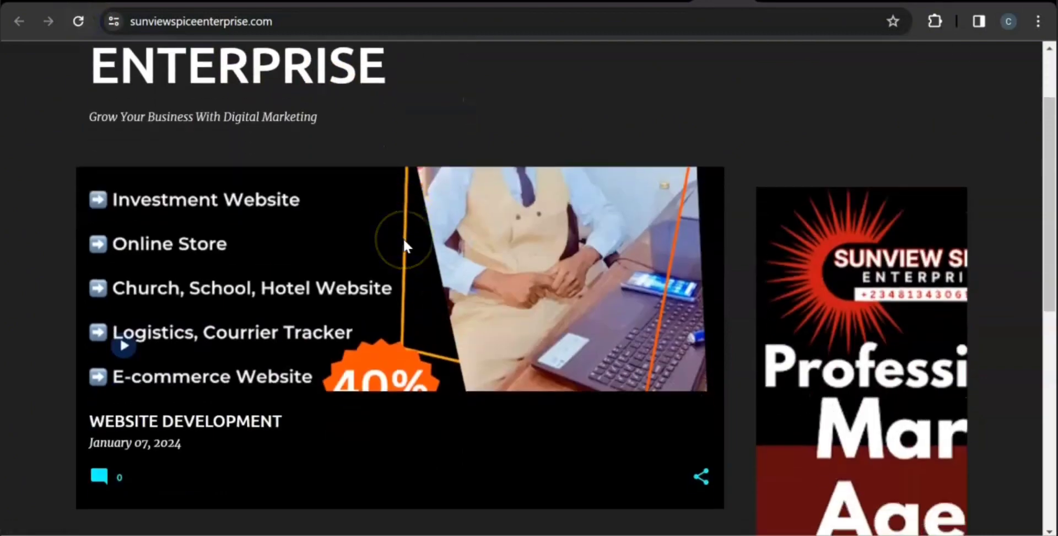
pyautogui.scroll(2, 405, 244)
pyautogui.click(284, 22)
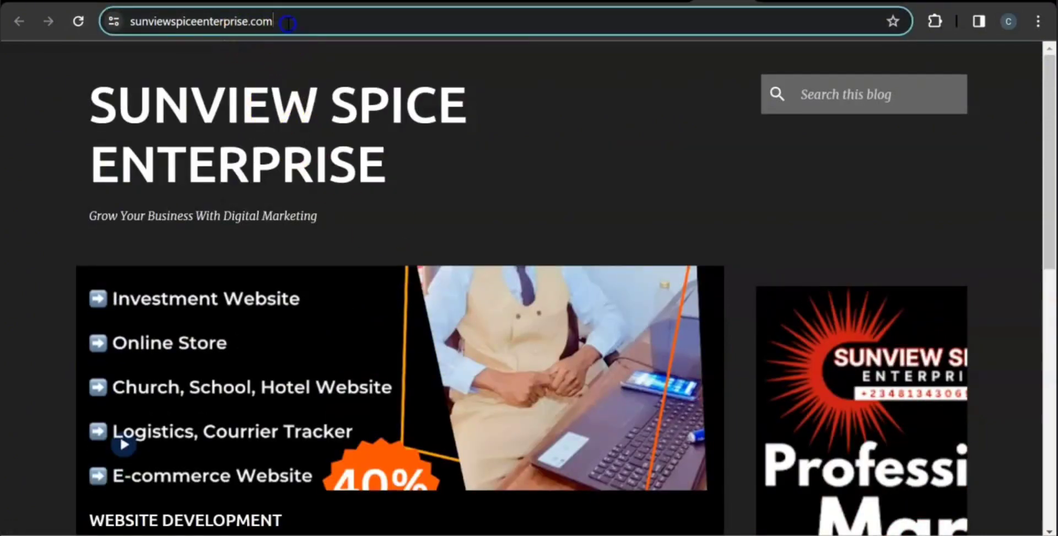
pyautogui.click(343, 21)
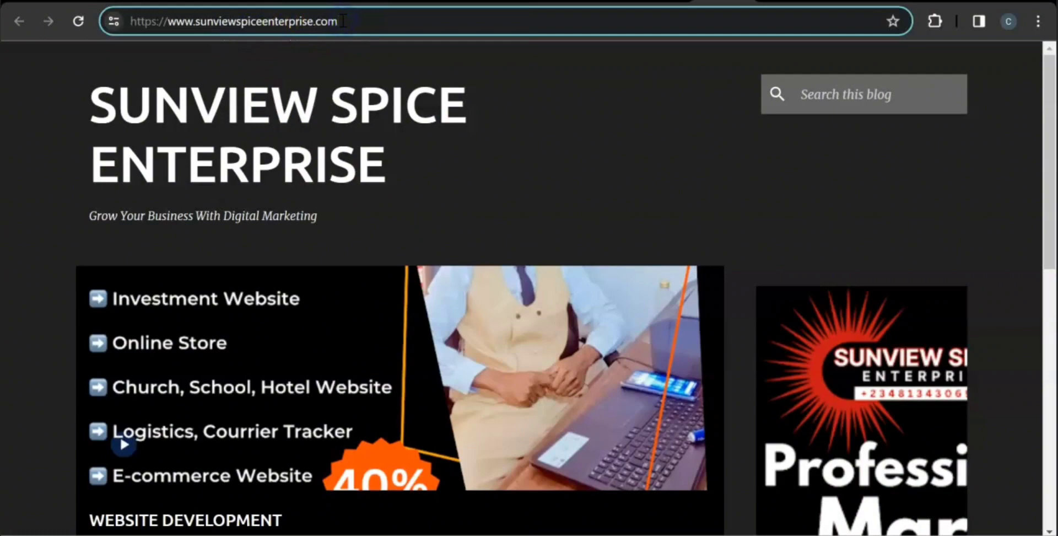
pyautogui.moveTo(343, 21); pyautogui.dragTo(130, 21)
pyautogui.hotkey('ctrl', 'c')
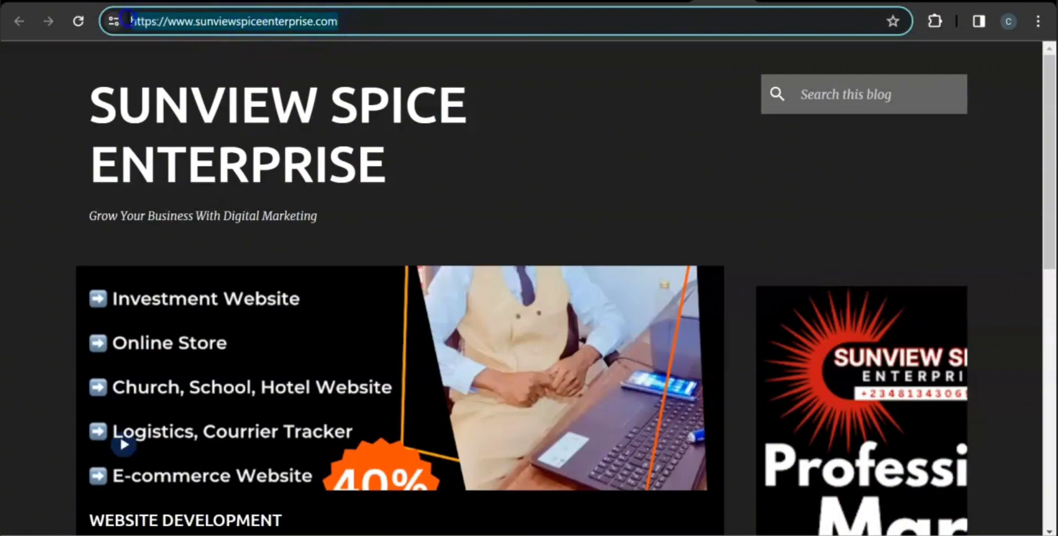
pyautogui.click(406, 66)
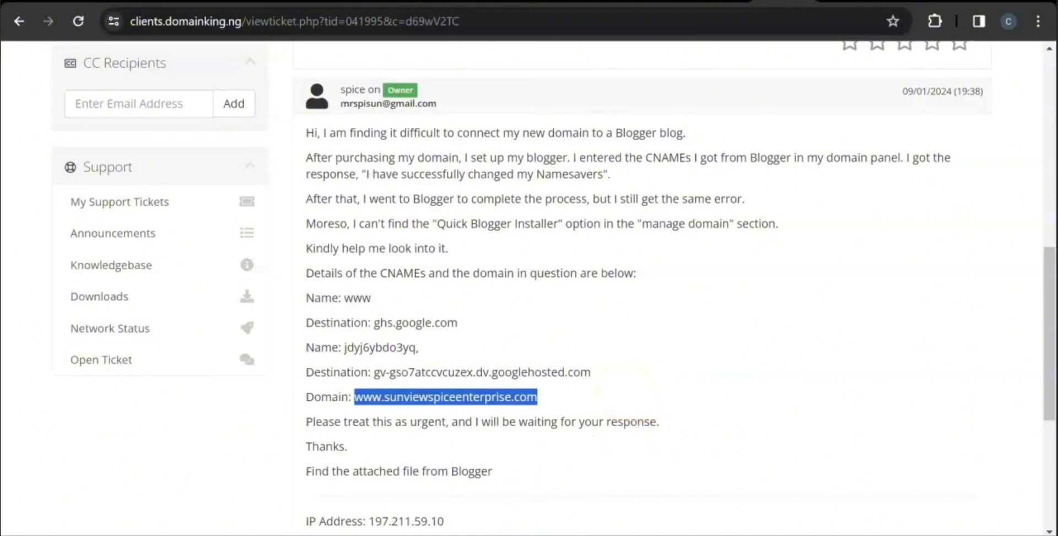
pyautogui.hotkey('alt', 'Tab')
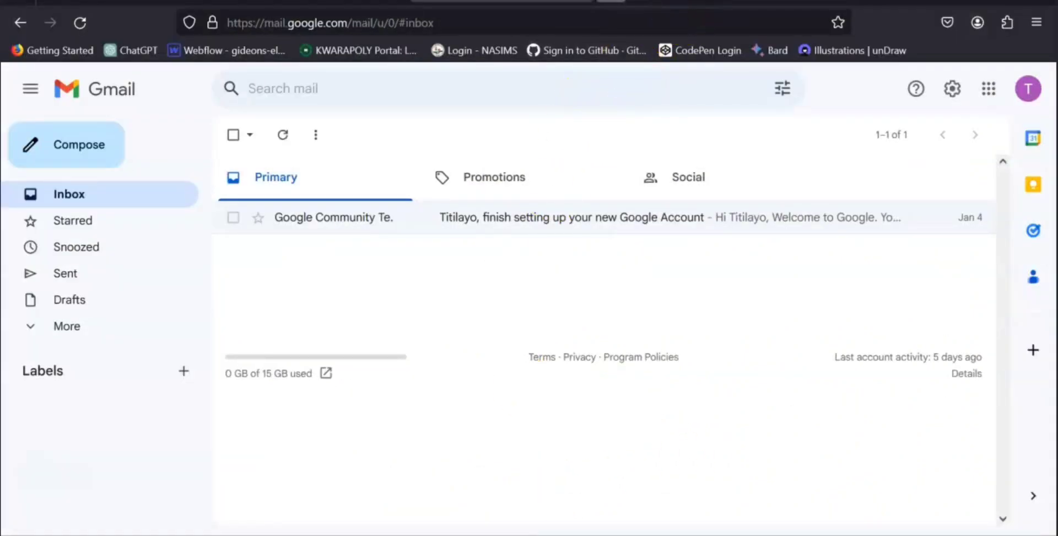
pyautogui.click(606, 2)
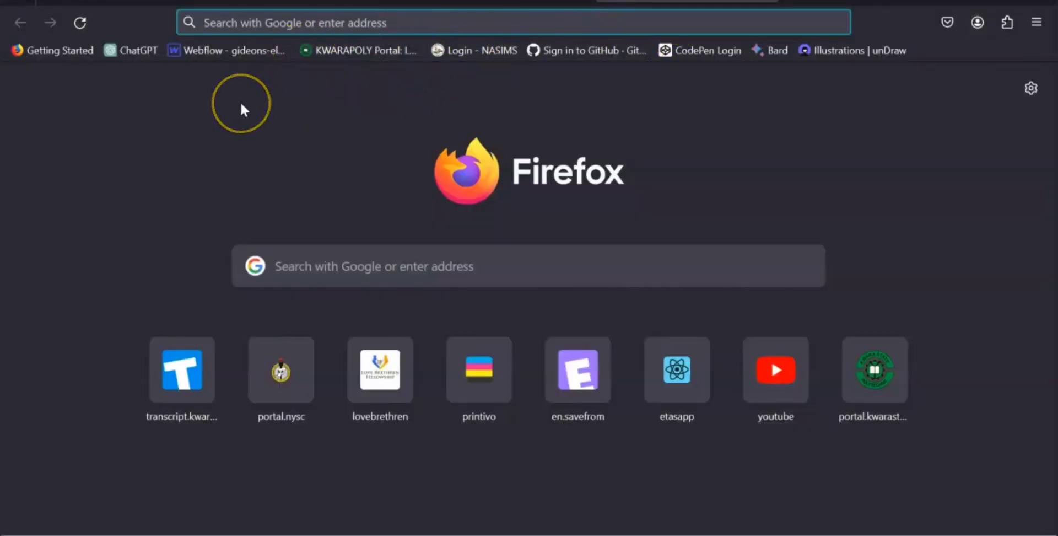
pyautogui.hotkey('ctrl', 'v')
pyautogui.press('Return')
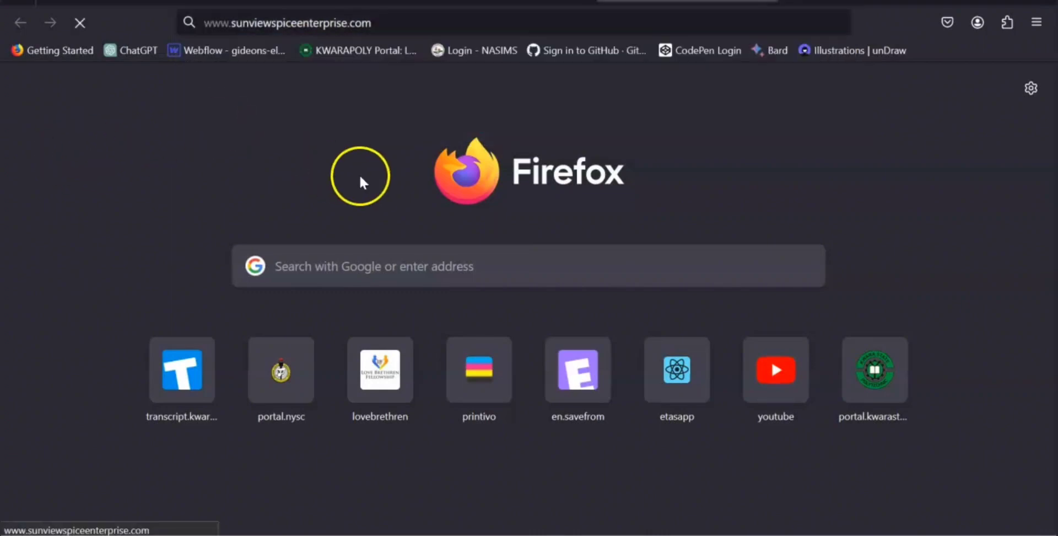